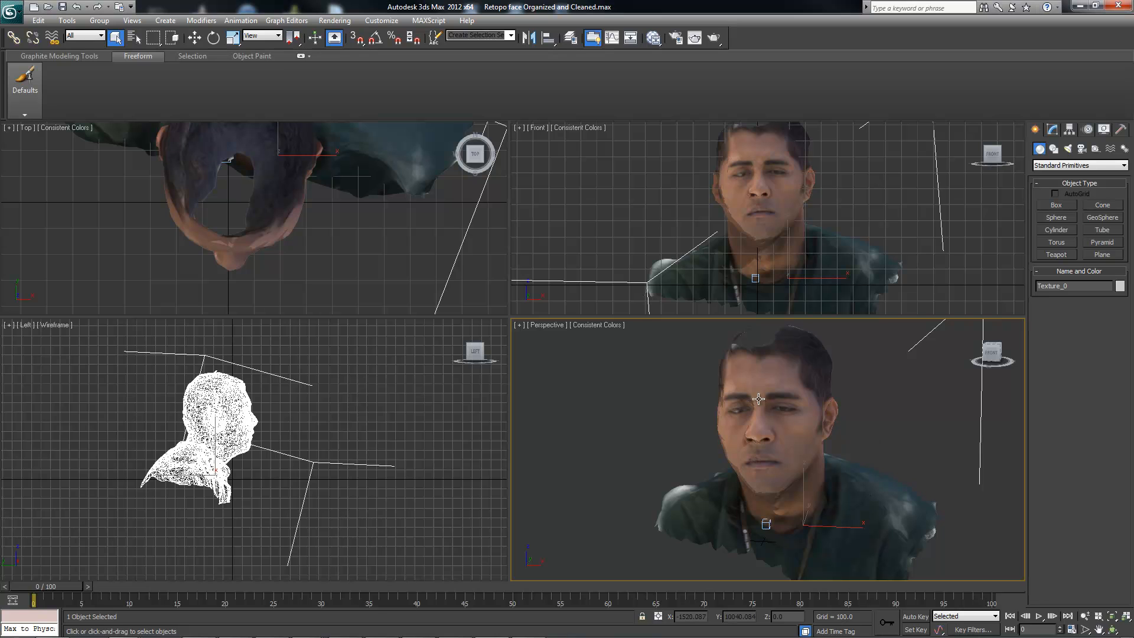
Step: Rename the head scan mesh as "123d catched mesh" and check it in the scene's object list
click(1051, 130)
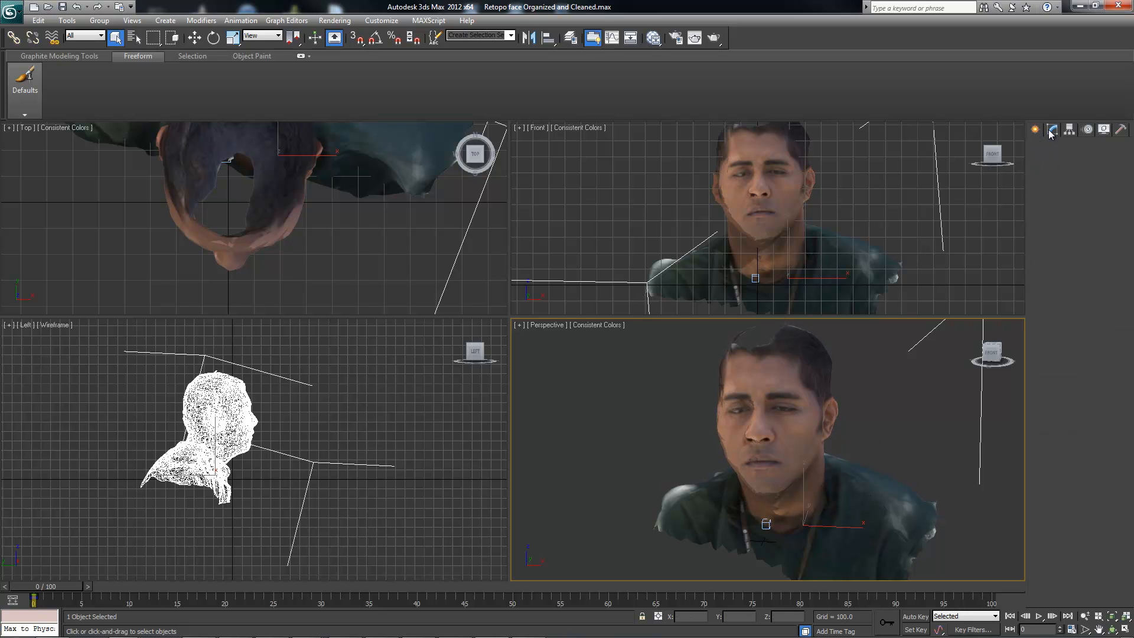
click(1088, 147)
text(123)
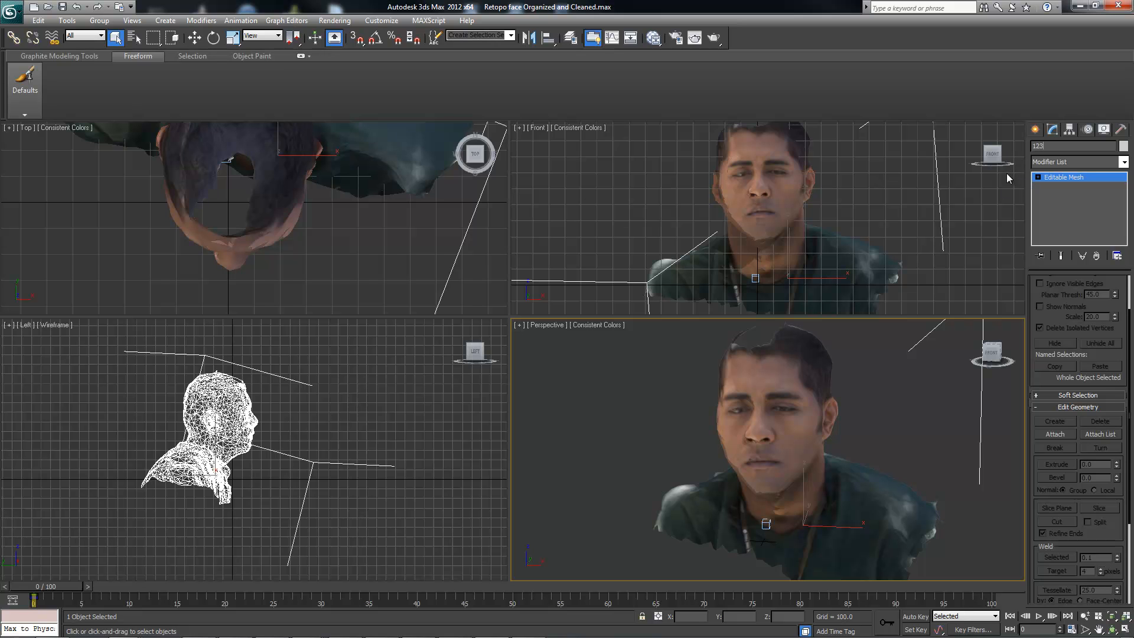
text(d catched mesg)
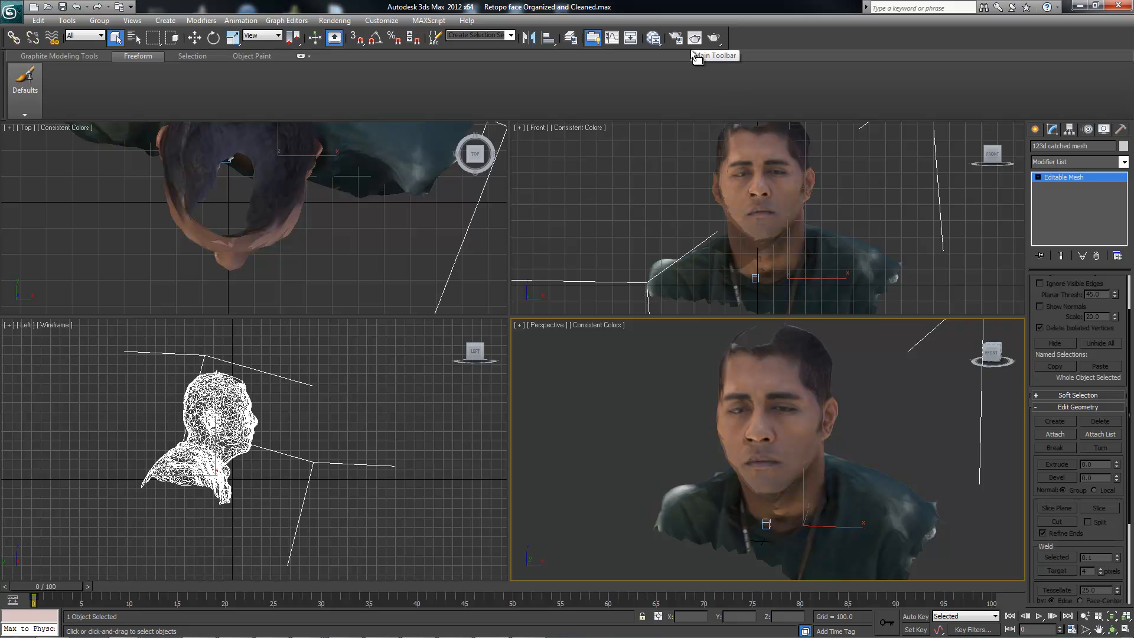
click(858, 383)
click(795, 380)
key(h)
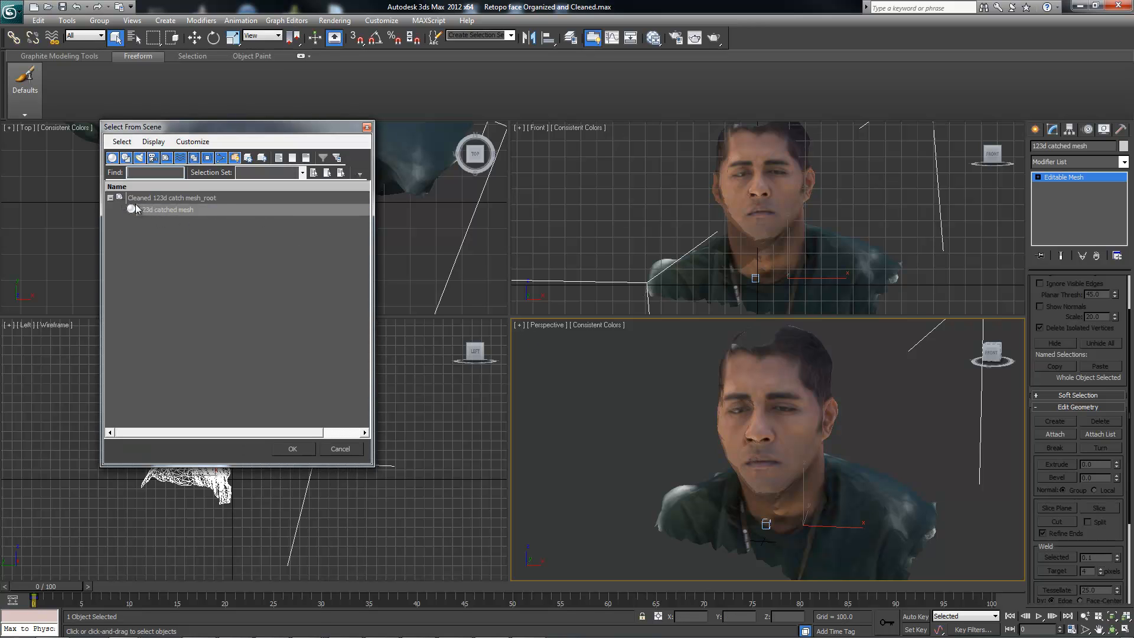
click(299, 449)
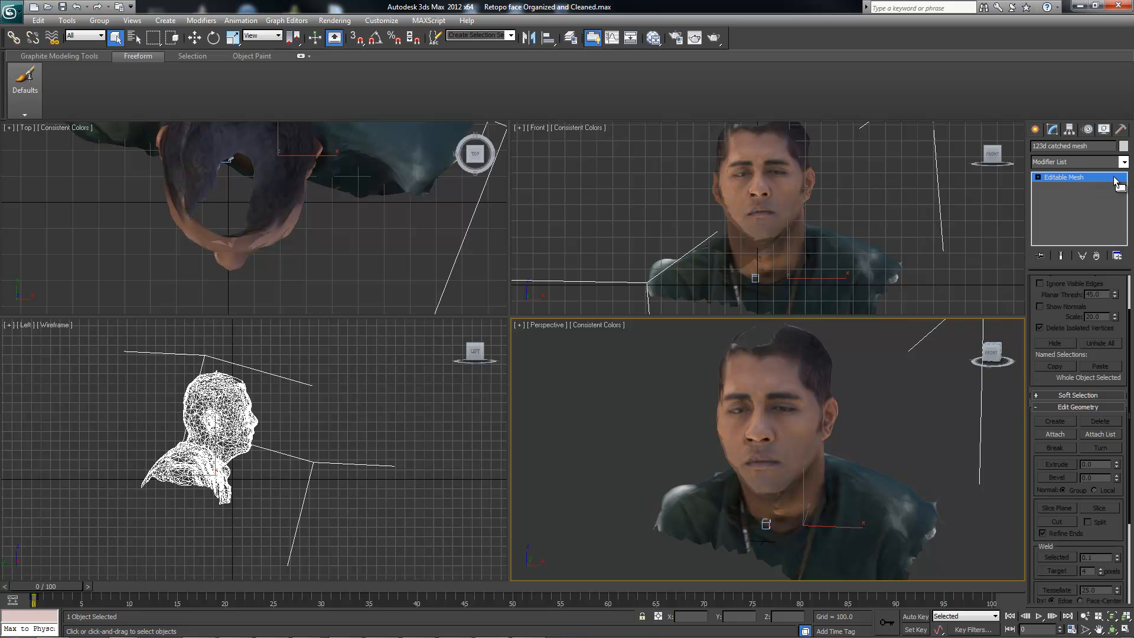
Step: Add an Edit Poly modifier to the 123d catched mesh
click(1125, 162)
drag(1130, 208, 1129, 303)
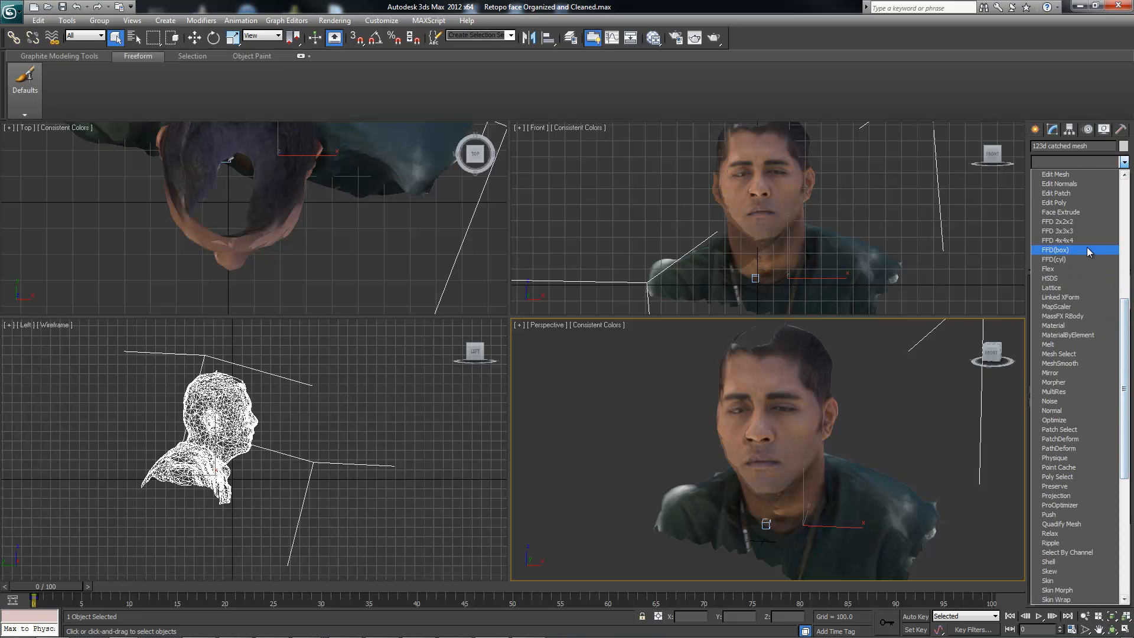
click(1075, 207)
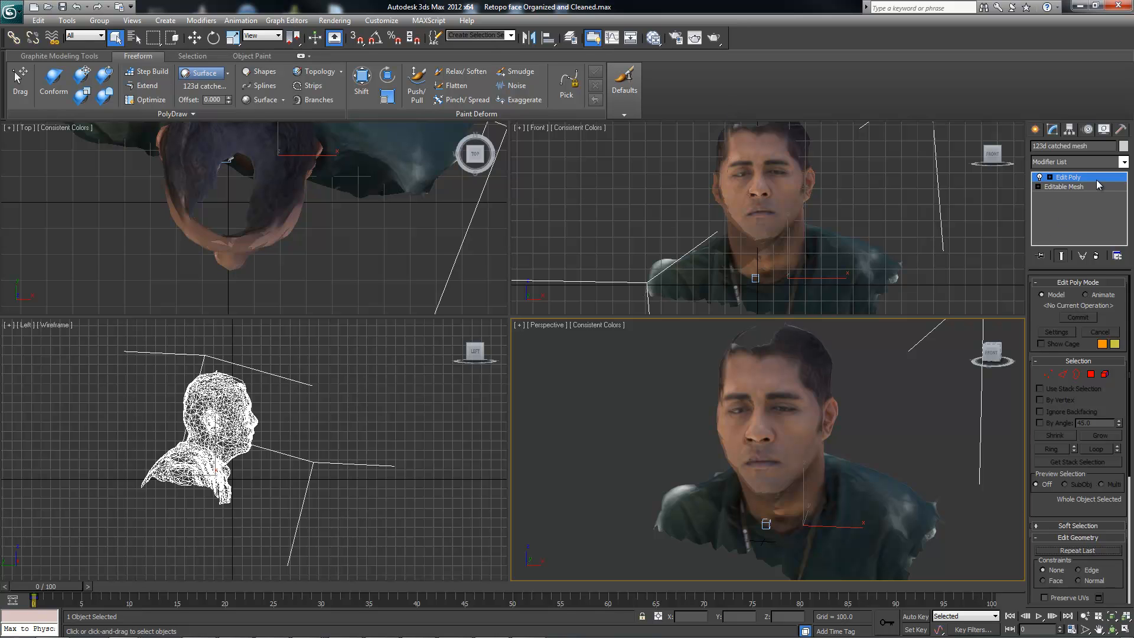
Step: Hide the ribbon and show it again
click(383, 22)
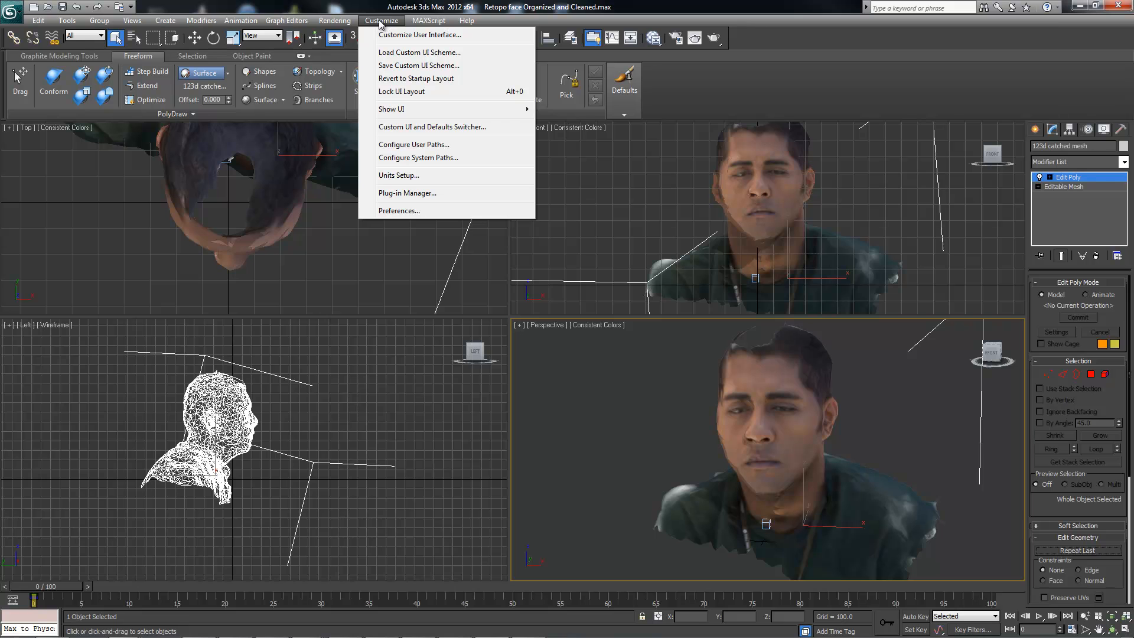
mouse_move(391, 110)
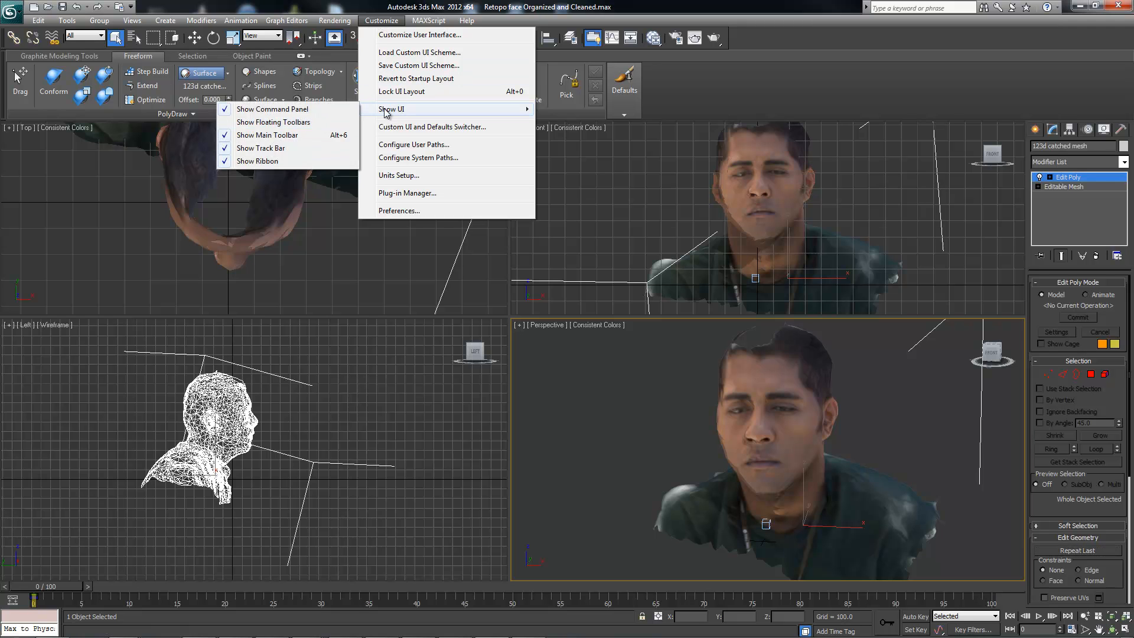
click(259, 161)
click(381, 21)
mouse_move(391, 109)
click(258, 162)
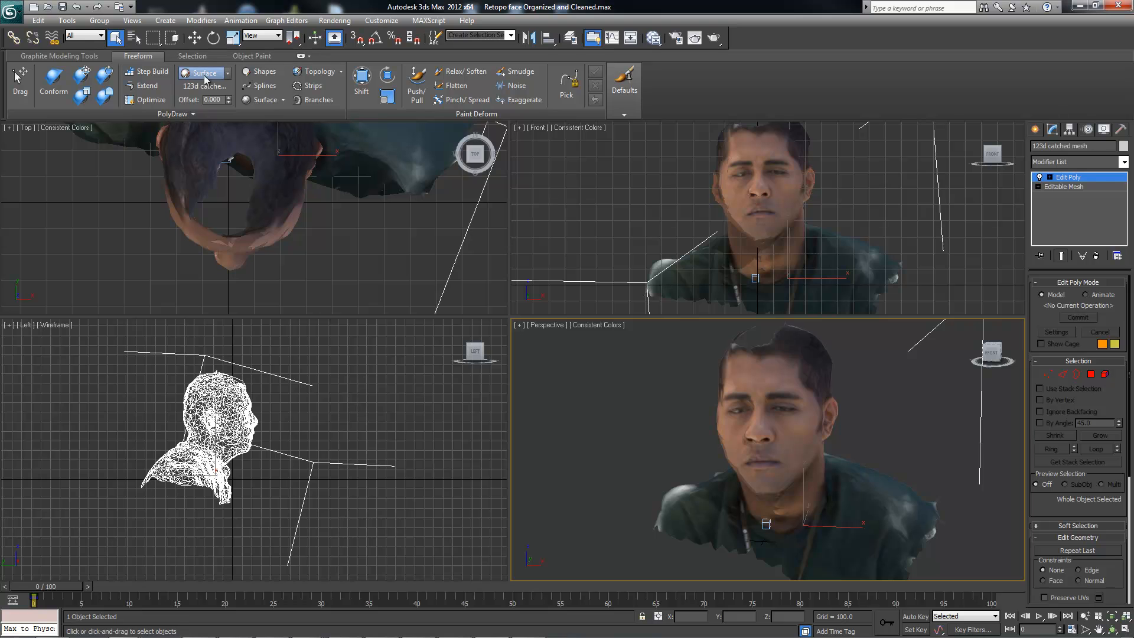
Step: Create a new PolyDraw object and name it "retopo Mesh"
click(173, 115)
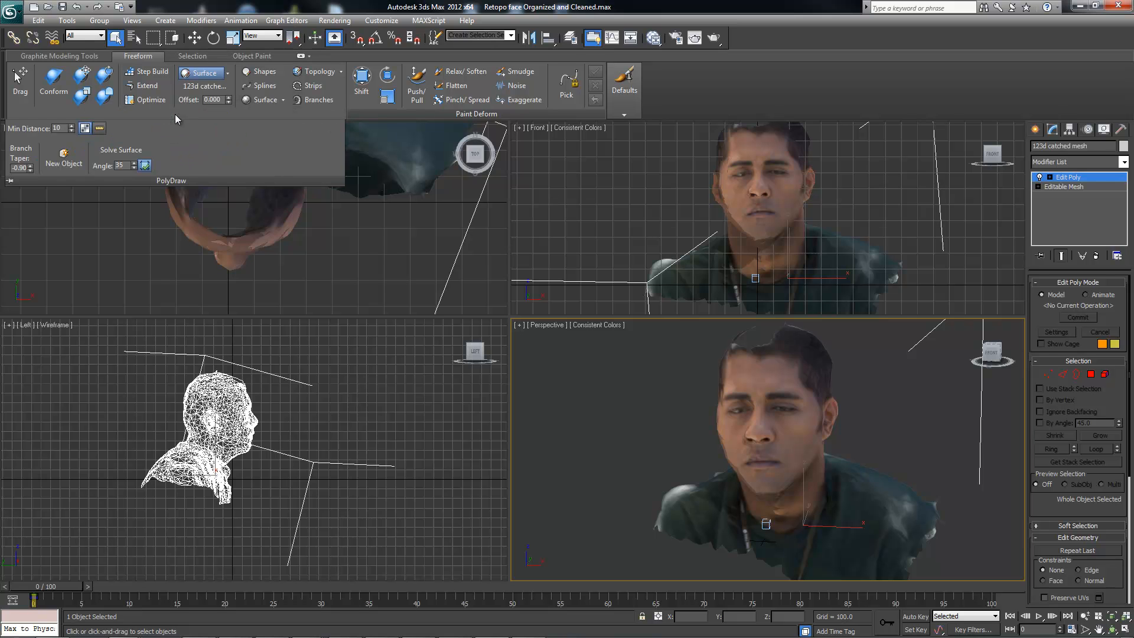
click(65, 164)
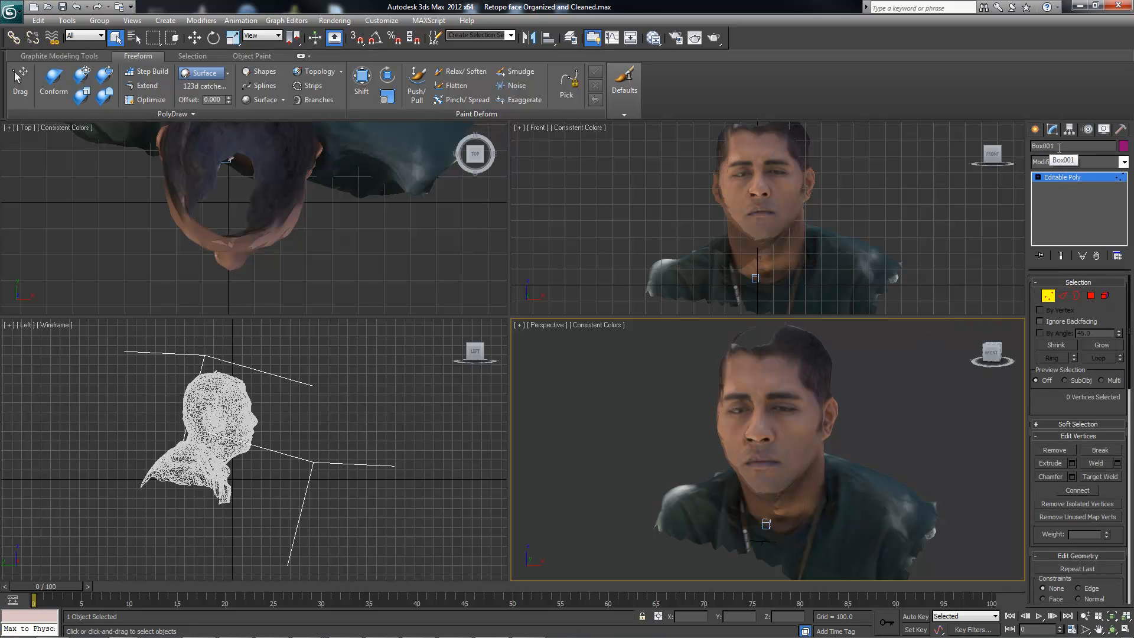
drag(1060, 148, 1032, 148)
text(retopo Mesh)
Step: Switch PolyDraw to draw on the grid and sketch two test strips beside the head with the Strips tool
click(216, 74)
click(220, 87)
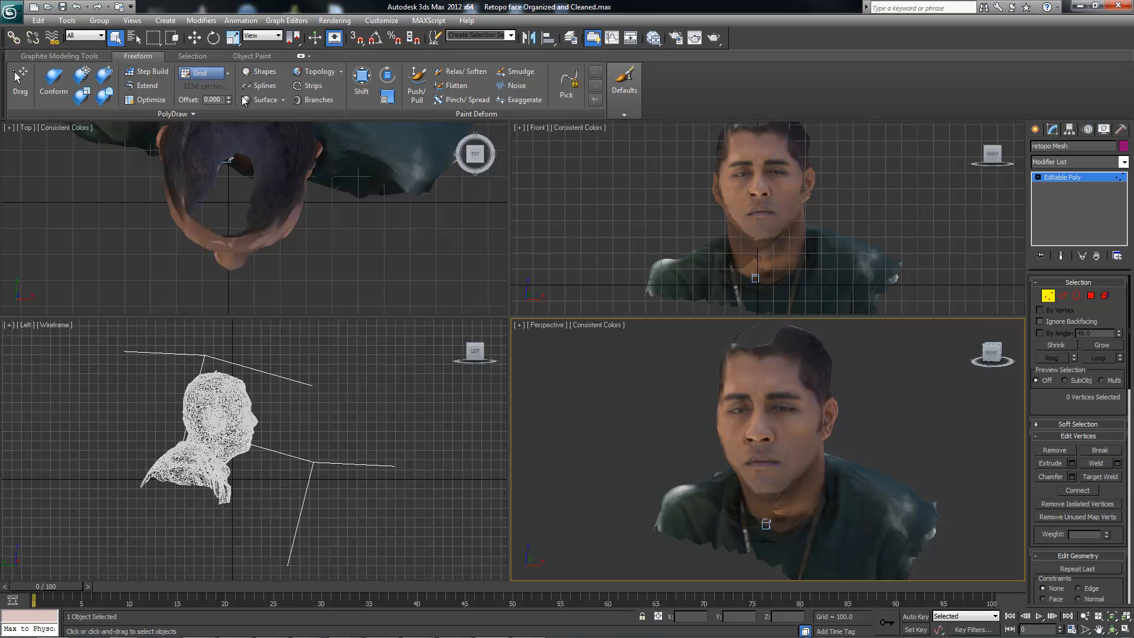
click(311, 85)
click(206, 77)
drag(591, 454, 641, 481)
mouse_move(760, 447)
mouse_down()
mouse_move(697, 489)
mouse_move(577, 523)
mouse_move(559, 483)
mouse_up()
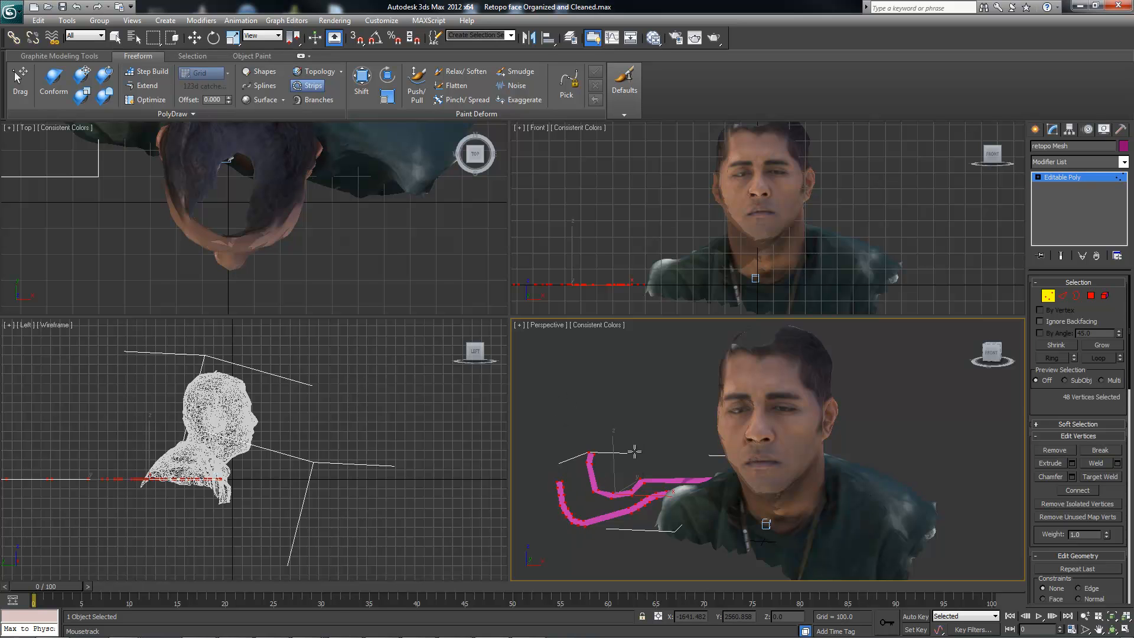
Step: Delete the test strips from the grid and leave the Strips tool
mouse_move(625, 452)
alt+middle_down()
mouse_move(629, 498)
mouse_move(629, 466)
mouse_move(643, 465)
alt+middle_up()
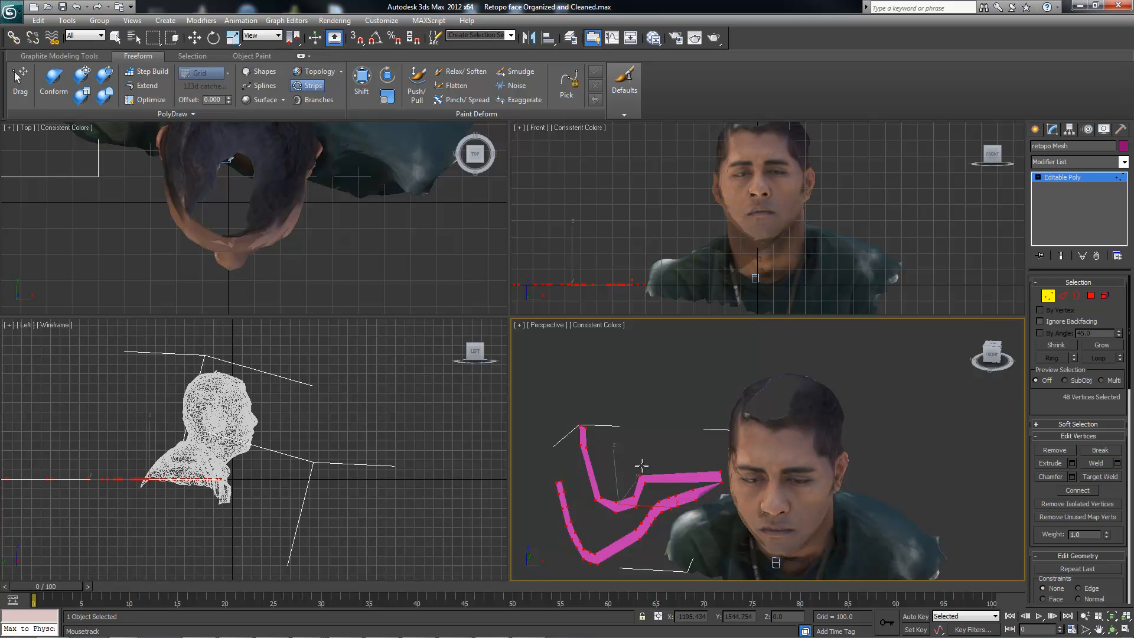
key(Delete)
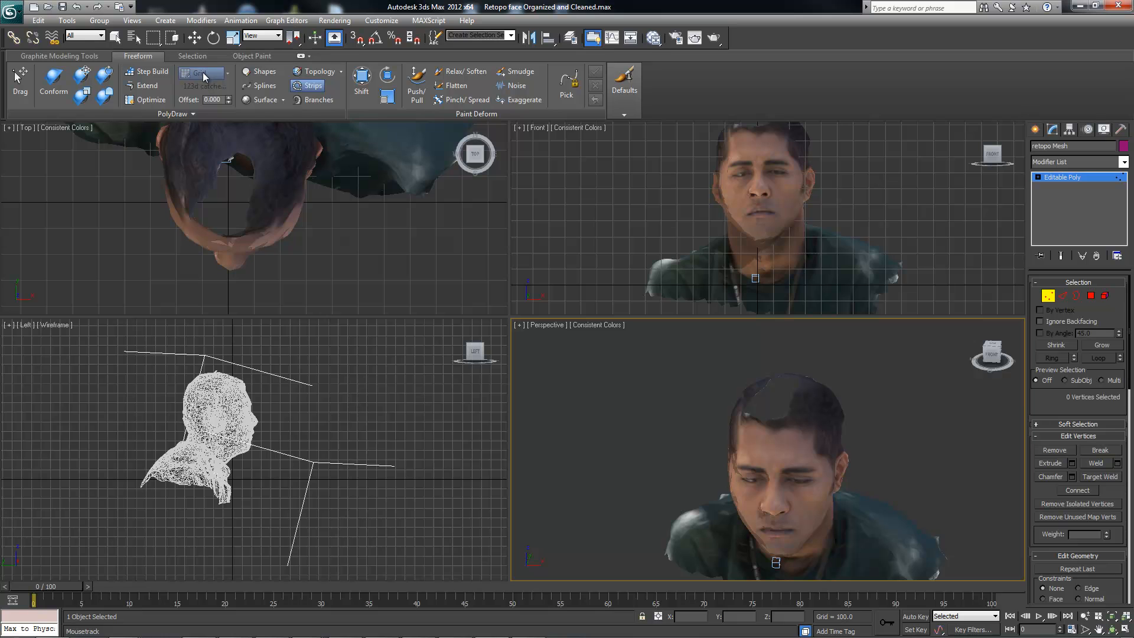
click(309, 87)
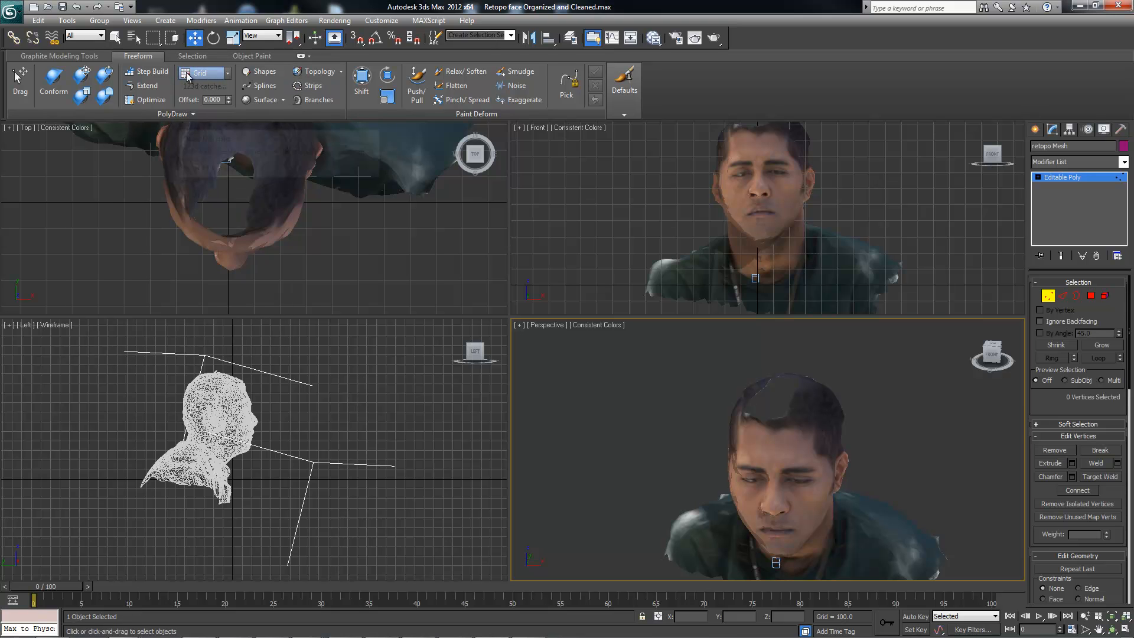
Step: Set PolyDraw to draw on Surface and pick the scanned head mesh as the target surface
click(226, 75)
click(191, 96)
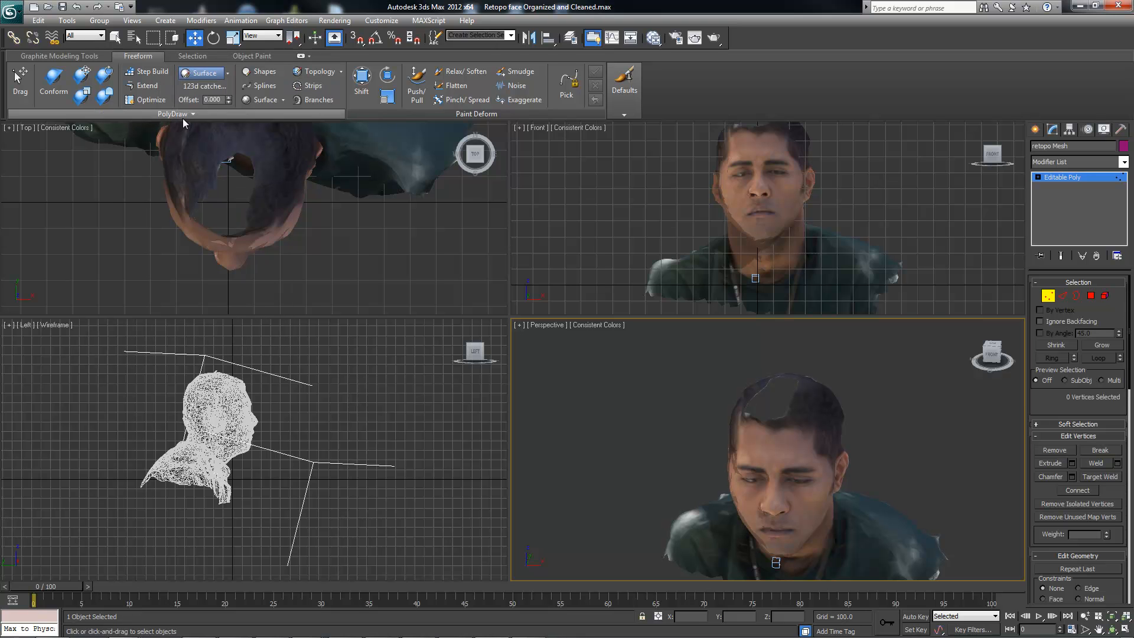
click(202, 86)
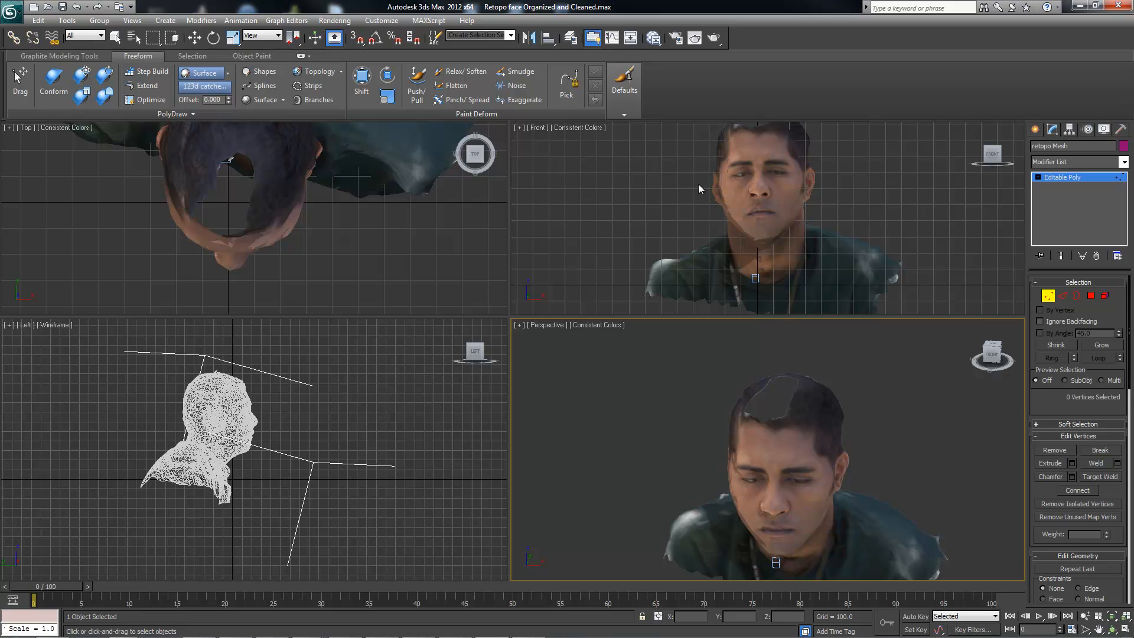
click(735, 186)
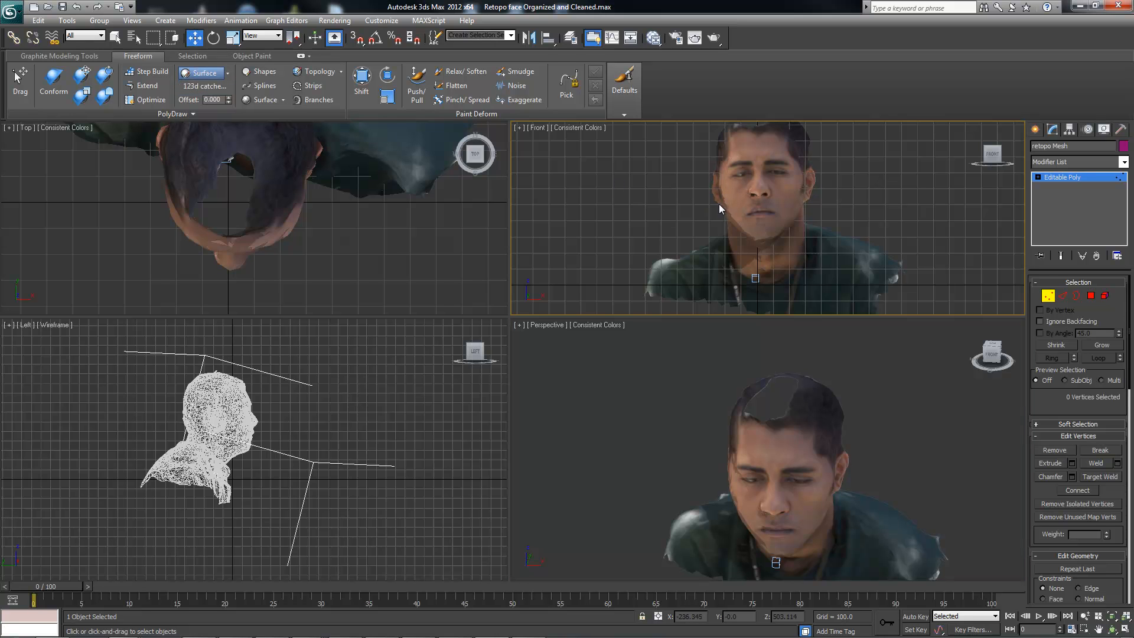
Step: Activate the Strips tool and maximize the Perspective view, framing the face around the left eye
click(310, 85)
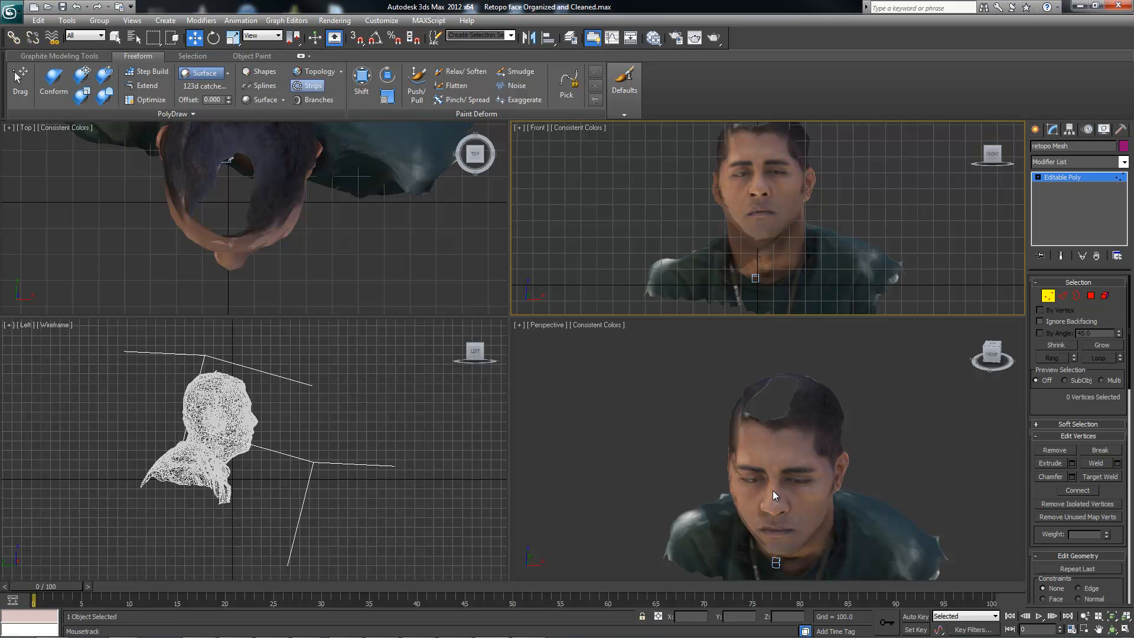
alt+middle_drag(767, 485, 752, 483)
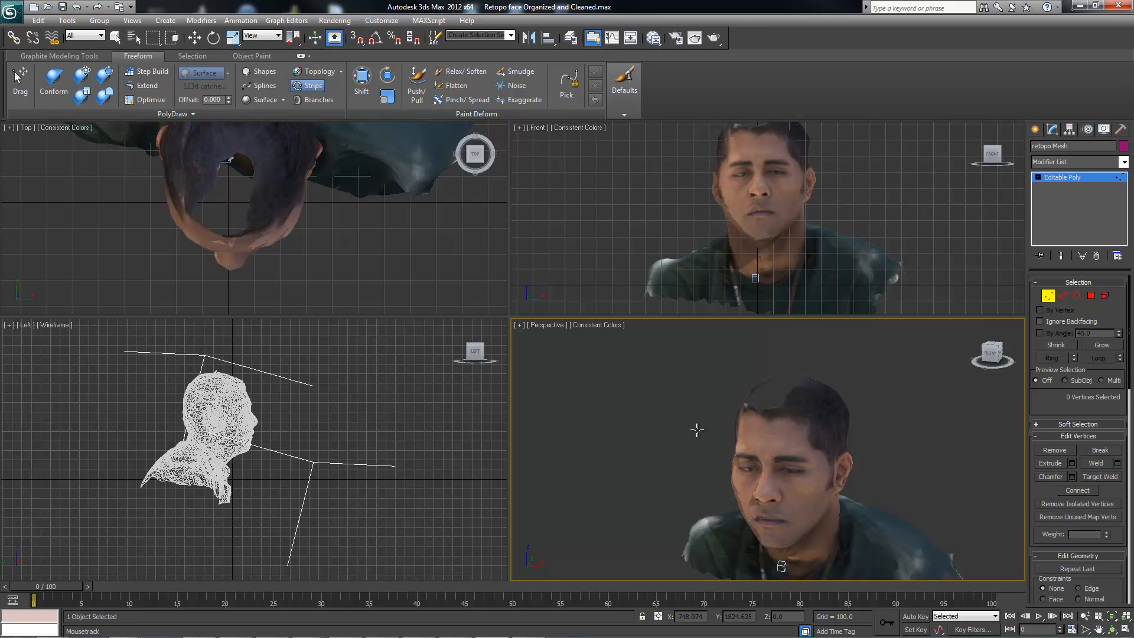
key(alt+w)
alt+middle_drag(636, 398, 624, 392)
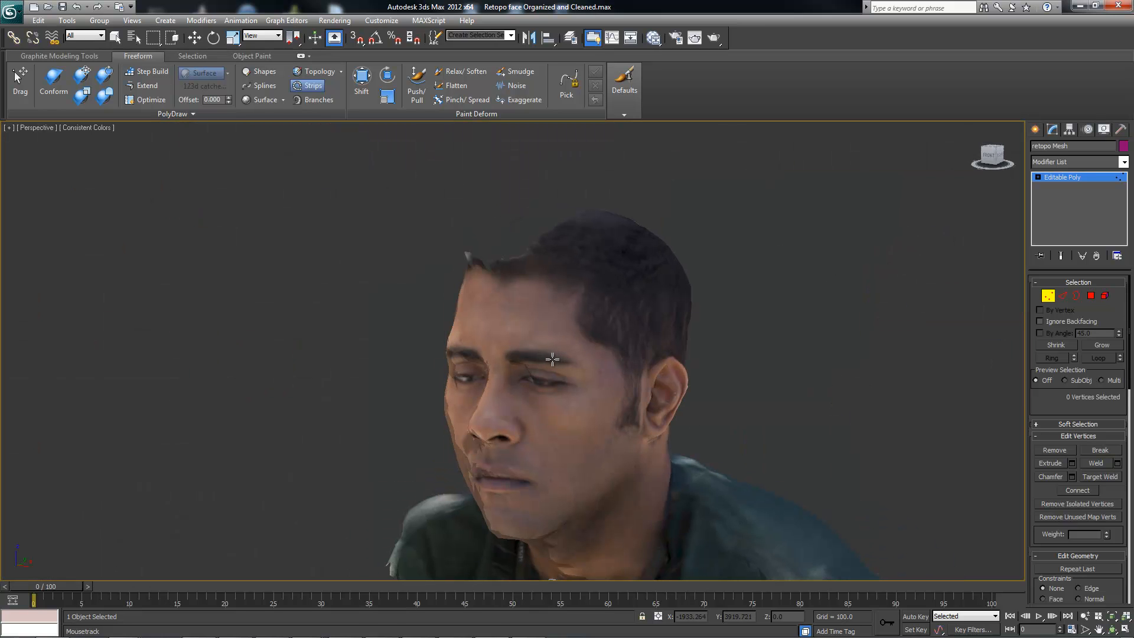
alt+middle_drag(550, 356, 596, 284)
ctrl+alt+middle_drag(677, 281, 482, 20)
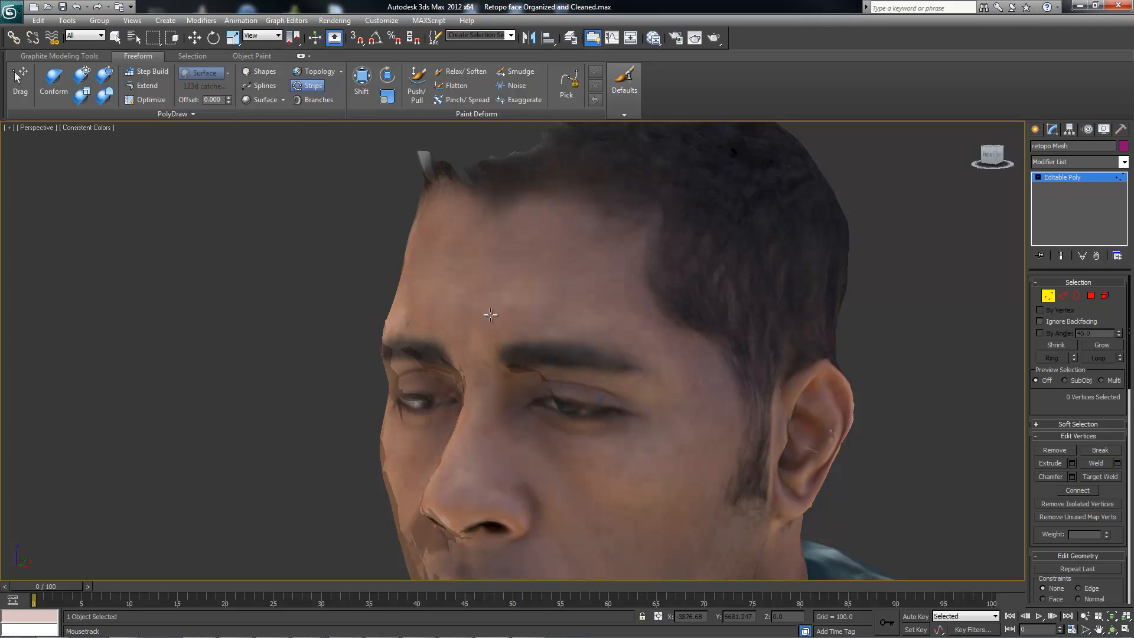
Step: Try drawing strips on the face around the left eye, undoing each attempt
mouse_move(471, 325)
mouse_down()
mouse_move(535, 304)
mouse_move(602, 307)
mouse_move(646, 381)
mouse_move(674, 331)
mouse_move(536, 270)
mouse_up()
mouse_move(504, 263)
alt+middle_down()
mouse_move(559, 277)
mouse_move(428, 250)
mouse_move(535, 282)
mouse_move(462, 271)
mouse_move(470, 273)
alt+middle_up()
key(ctrl+z)
scroll(477, 292, up, 3)
alt+middle_drag(473, 316, 498, 310)
mouse_move(442, 291)
mouse_down()
mouse_move(596, 304)
mouse_move(635, 355)
mouse_move(649, 414)
mouse_move(635, 472)
mouse_move(618, 487)
mouse_up()
alt+middle_drag(607, 333, 620, 335)
mouse_move(566, 301)
alt+middle_down()
mouse_move(585, 313)
mouse_move(594, 354)
mouse_move(597, 333)
mouse_move(571, 339)
mouse_move(564, 308)
alt+middle_up()
key(ctrl+z)
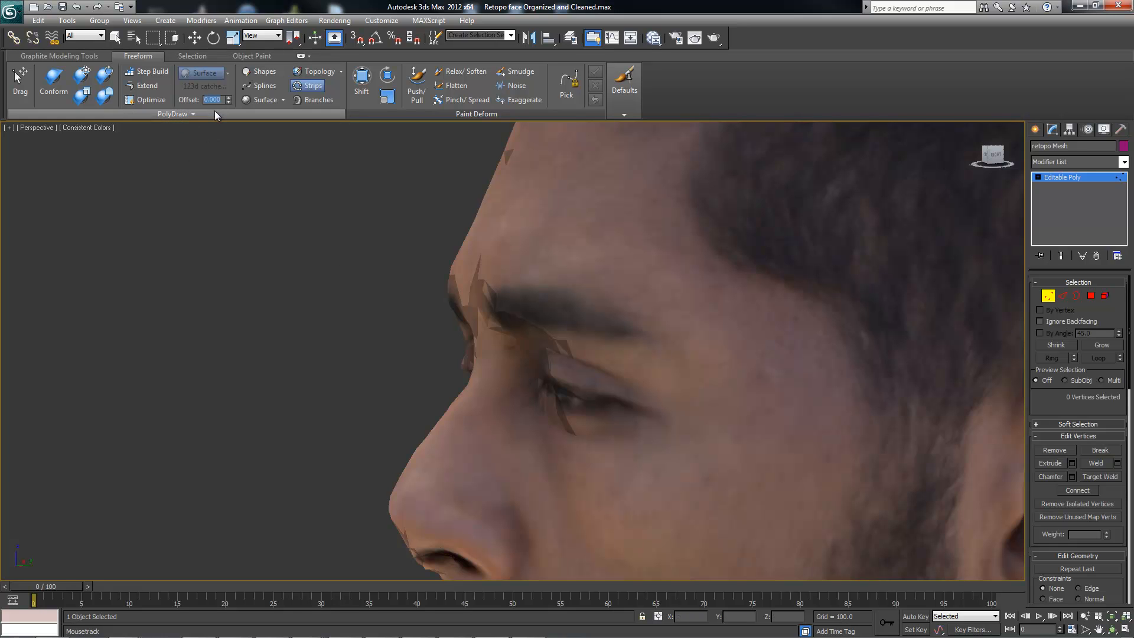
Step: With a surface offset of 3, draw a curved strip from above the left eyebrow around the outer eye to below it
mouse_move(493, 266)
mouse_down()
mouse_move(562, 267)
mouse_move(620, 290)
mouse_move(676, 366)
mouse_move(686, 425)
mouse_move(641, 469)
mouse_move(578, 473)
mouse_up()
alt+middle_drag(562, 407, 567, 248)
alt+middle_drag(611, 285, 612, 243)
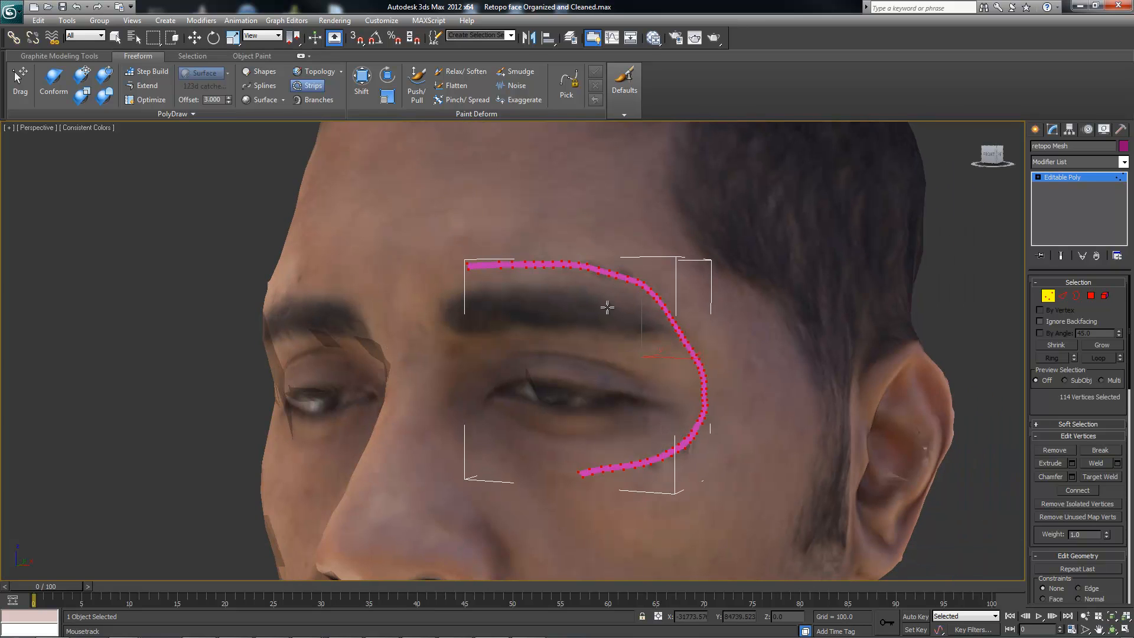
alt+middle_drag(432, 232, 566, 229)
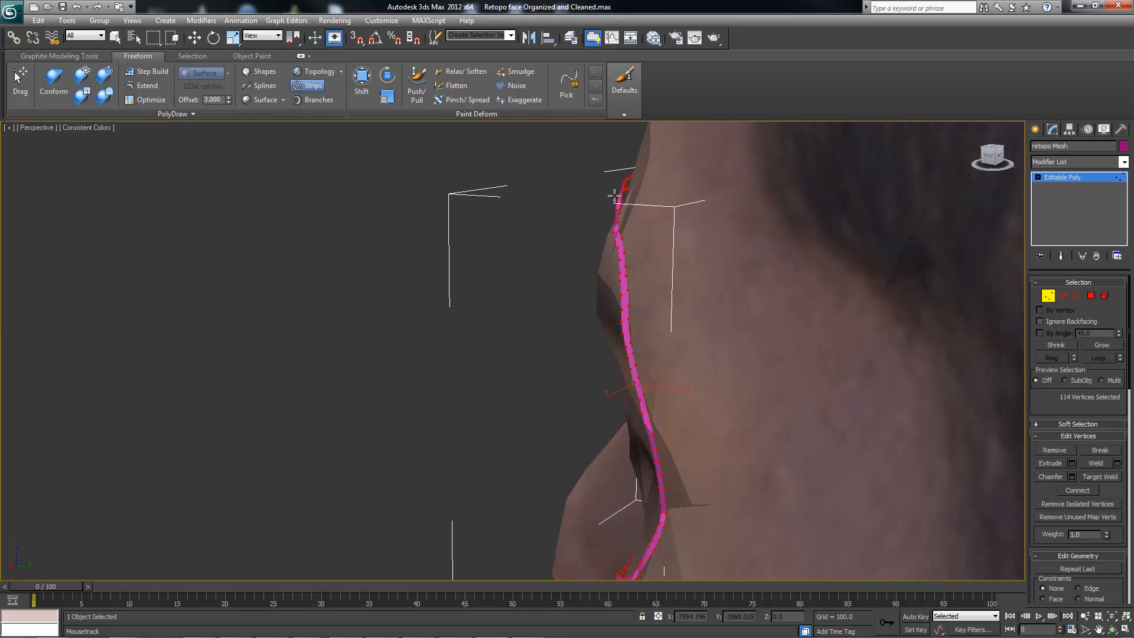
alt+middle_drag(622, 193, 503, 178)
Step: Set the surface offset to 0 and activate the Conform brush with a Full Strength of 64
text(0)
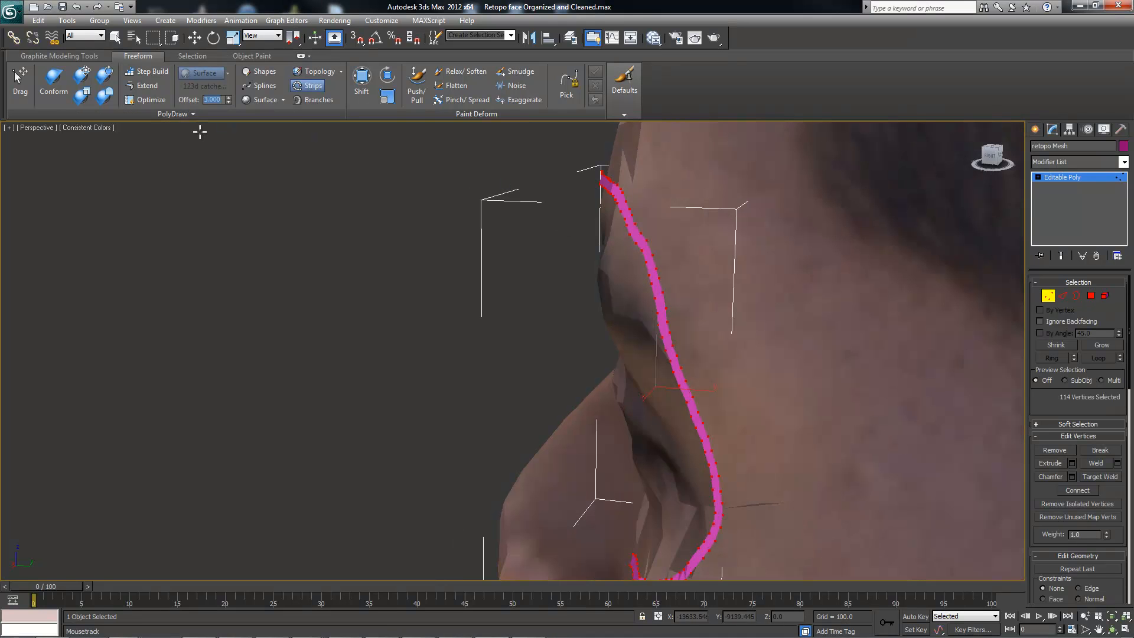
mouse_move(475, 225)
alt+middle_down()
mouse_move(575, 245)
mouse_move(84, 170)
alt+middle_up()
click(53, 81)
mouse_move(612, 236)
alt+middle_down()
mouse_move(640, 222)
mouse_move(560, 237)
alt+middle_up()
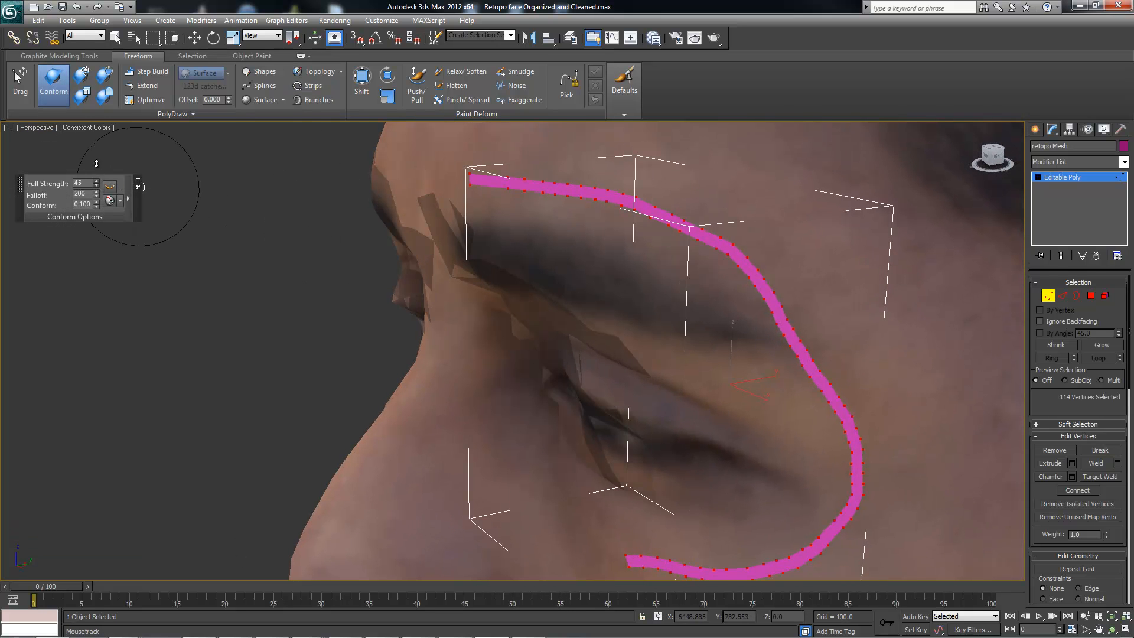
alt+middle_drag(671, 240, 672, 248)
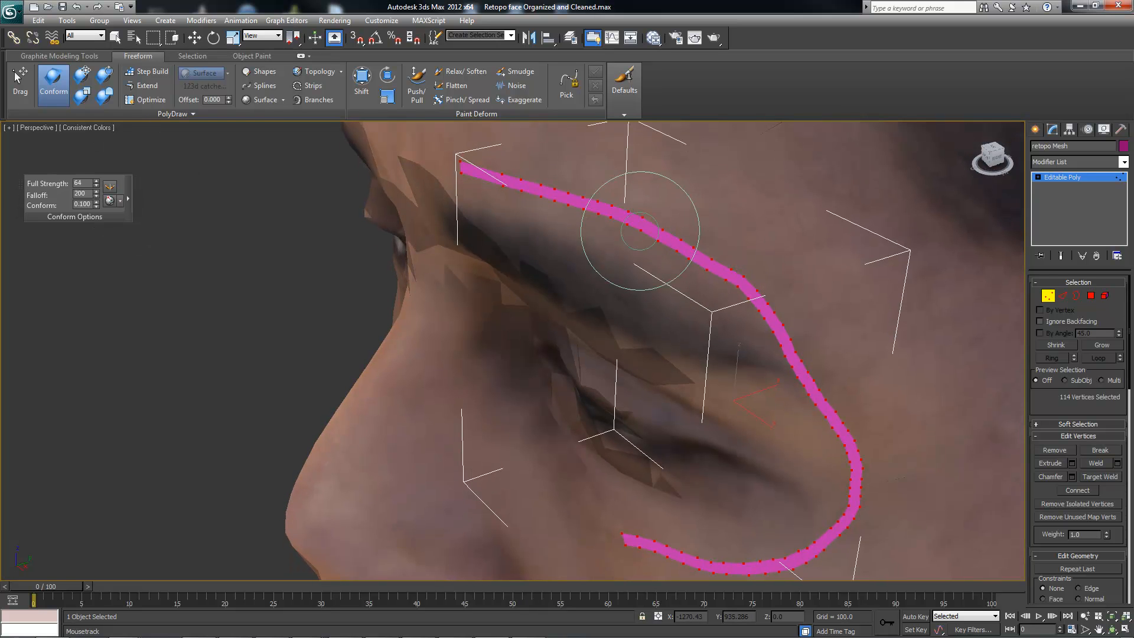
Step: Brush along the whole eye strip to conform its vertices to the scanned face surface
mouse_move(579, 208)
mouse_down()
mouse_move(468, 203)
mouse_move(519, 190)
mouse_move(644, 232)
mouse_move(752, 329)
mouse_move(845, 446)
mouse_up()
mouse_move(848, 460)
alt+middle_down()
mouse_move(792, 399)
mouse_move(823, 410)
mouse_move(808, 335)
alt+middle_up()
mouse_move(808, 335)
mouse_down()
mouse_move(828, 447)
mouse_move(796, 479)
mouse_move(641, 513)
mouse_up()
mouse_move(641, 513)
alt+middle_down()
mouse_move(590, 253)
mouse_move(542, 254)
mouse_move(551, 248)
alt+middle_up()
mouse_move(551, 249)
mouse_down()
mouse_move(645, 144)
mouse_move(602, 165)
mouse_move(615, 221)
mouse_move(590, 261)
mouse_move(615, 305)
mouse_up()
mouse_move(615, 305)
alt+middle_down()
mouse_move(667, 223)
mouse_move(716, 221)
alt+middle_up()
mouse_move(716, 221)
mouse_down()
mouse_move(752, 253)
mouse_move(777, 368)
mouse_move(673, 497)
mouse_up()
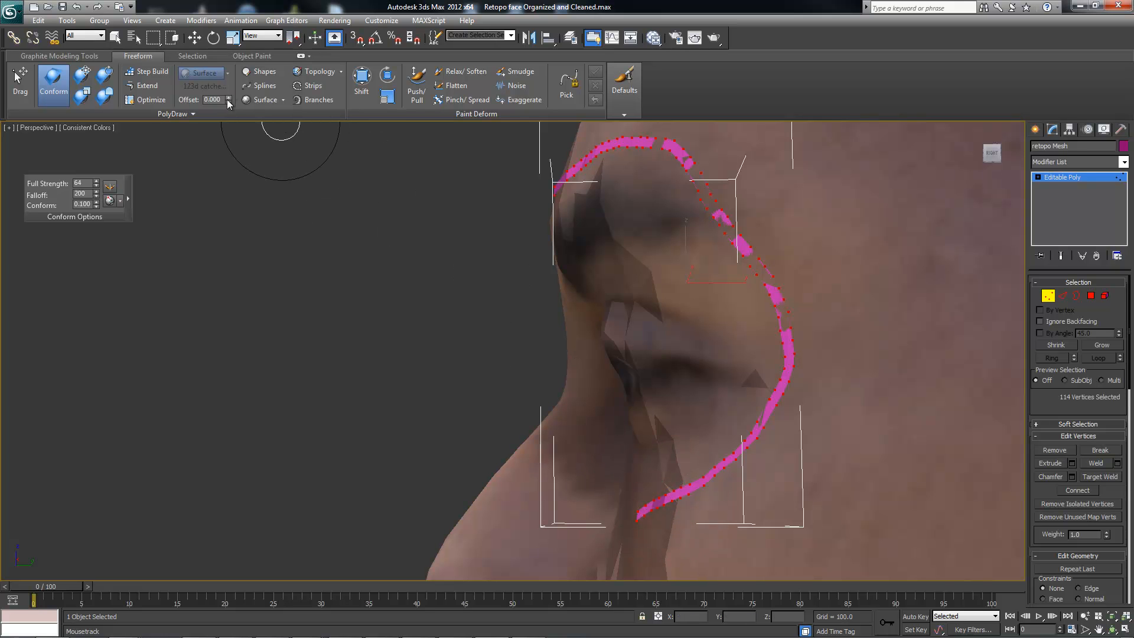
Step: Set the surface offset to 20 and conform the eye strip again so it sits above the scan
text(20)
key(Return)
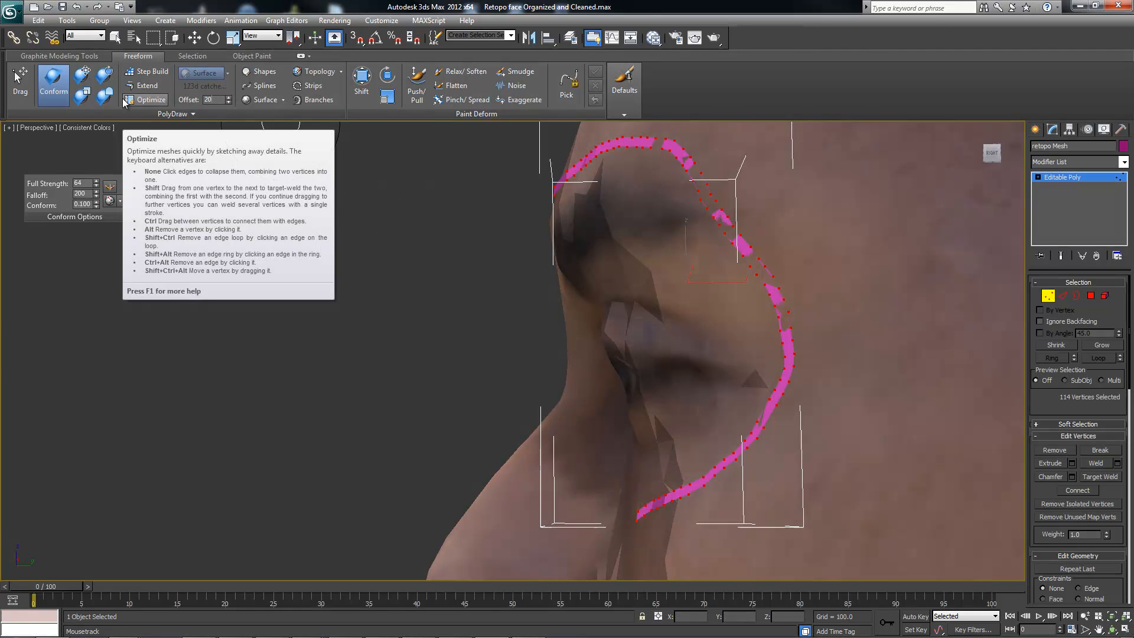
mouse_move(713, 226)
mouse_down()
mouse_move(720, 232)
mouse_move(667, 154)
mouse_up()
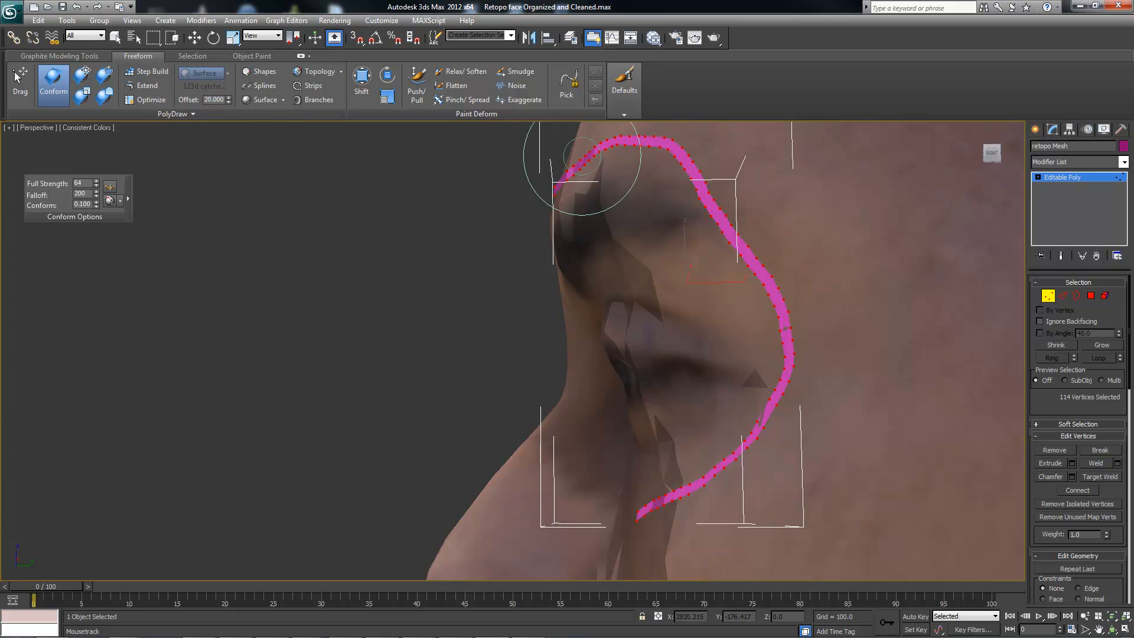
alt+middle_drag(557, 178, 587, 165)
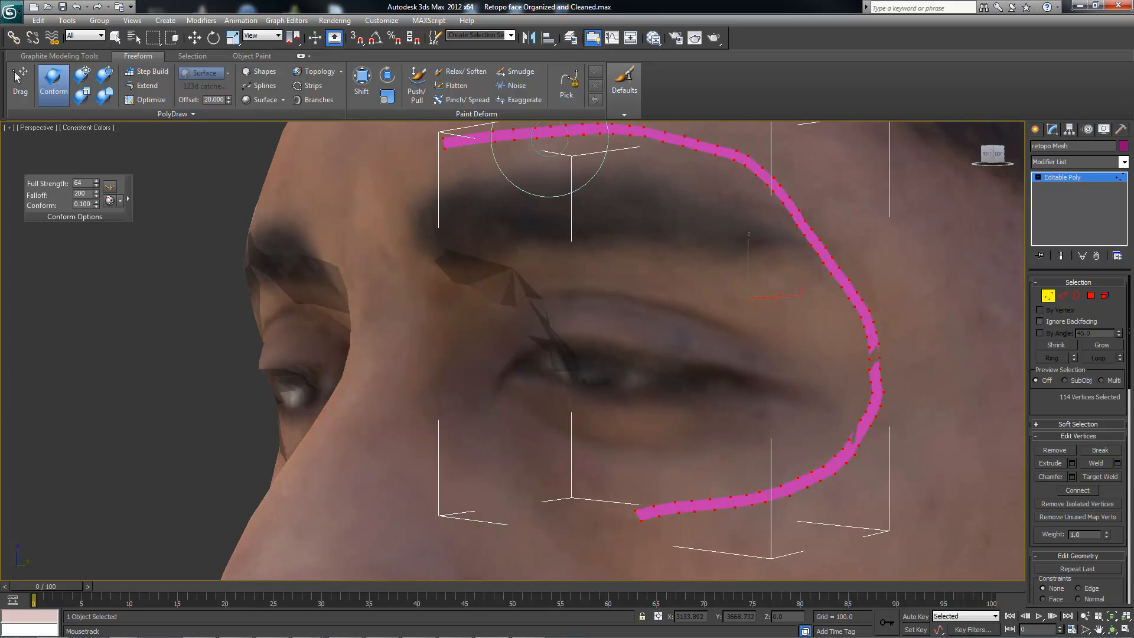
drag(843, 354, 860, 431)
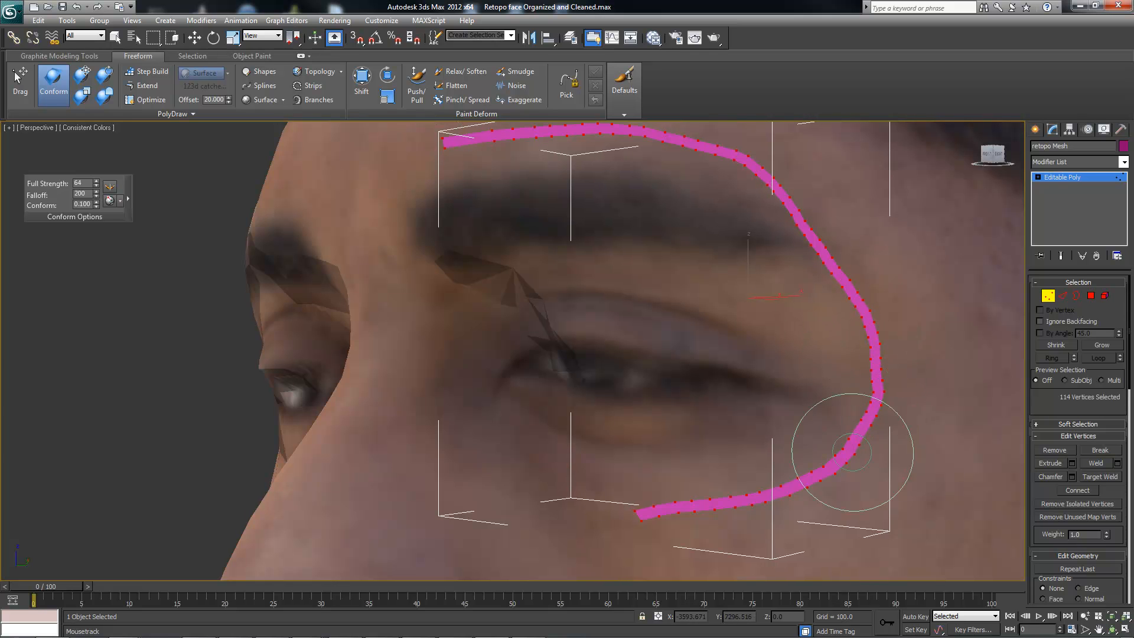
Step: Examine how far the conformed eye strip sits above the scanned face in a side profile and the four-viewport layout
mouse_move(632, 283)
alt+middle_down()
mouse_move(540, 246)
mouse_move(459, 250)
alt+middle_up()
mouse_move(636, 344)
alt+middle_down()
mouse_move(638, 189)
mouse_move(689, 185)
mouse_move(602, 223)
mouse_move(642, 262)
mouse_move(674, 265)
mouse_move(577, 228)
alt+middle_up()
mouse_move(265, 213)
alt+middle_down()
mouse_move(498, 179)
mouse_move(521, 223)
mouse_move(544, 232)
alt+middle_up()
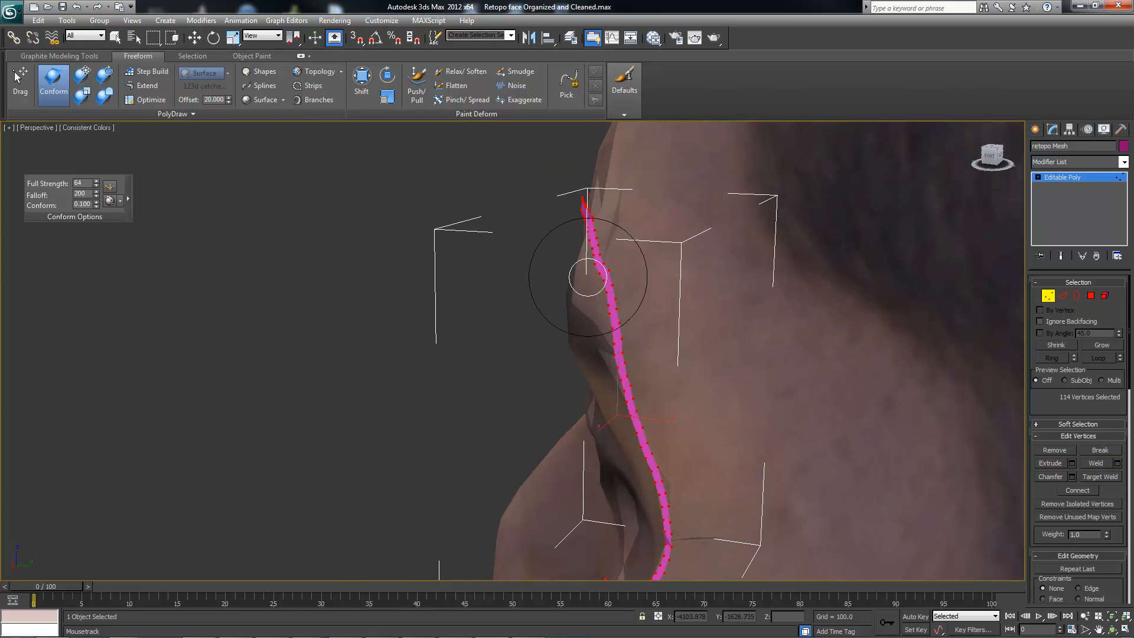
key(alt+w)
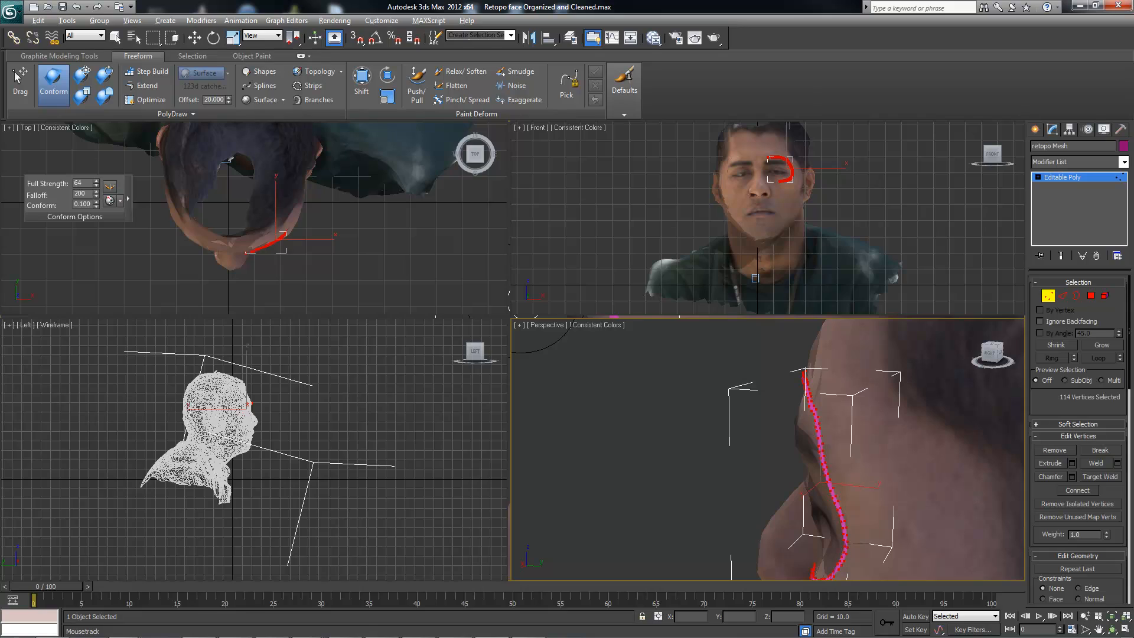
scroll(261, 444, up, 10)
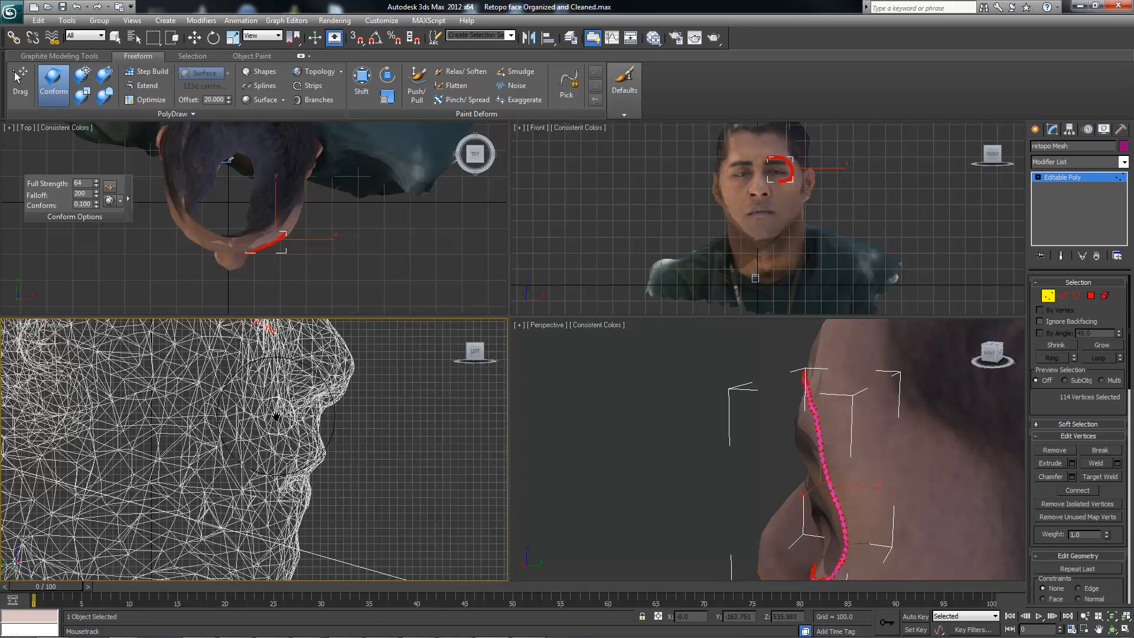
scroll(262, 443, up, 8)
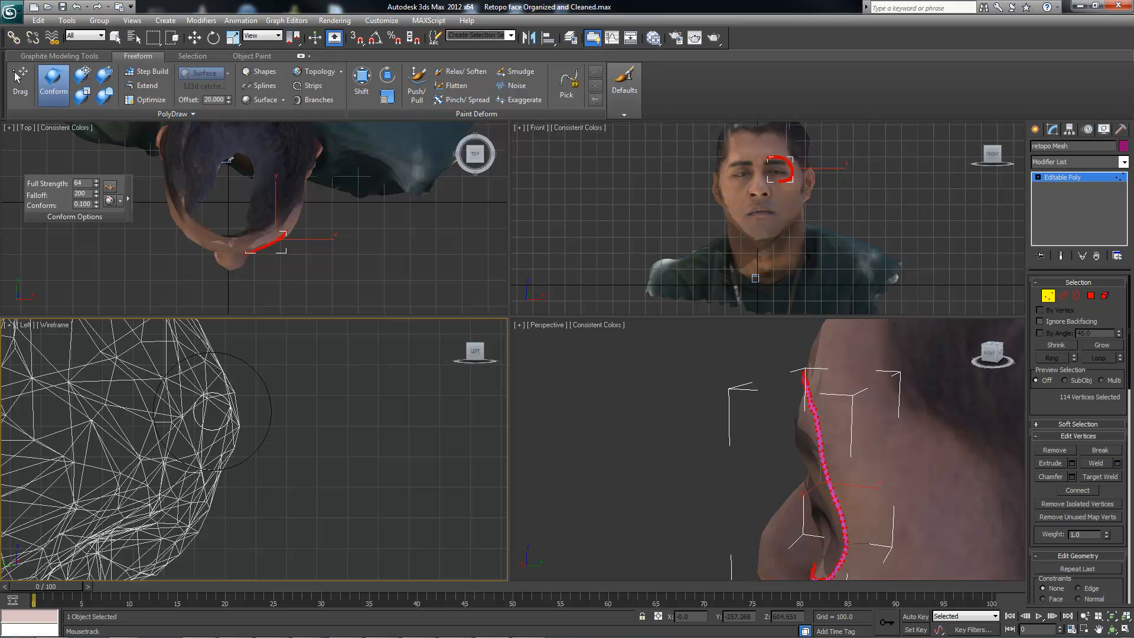
middle_drag(241, 418, 240, 430)
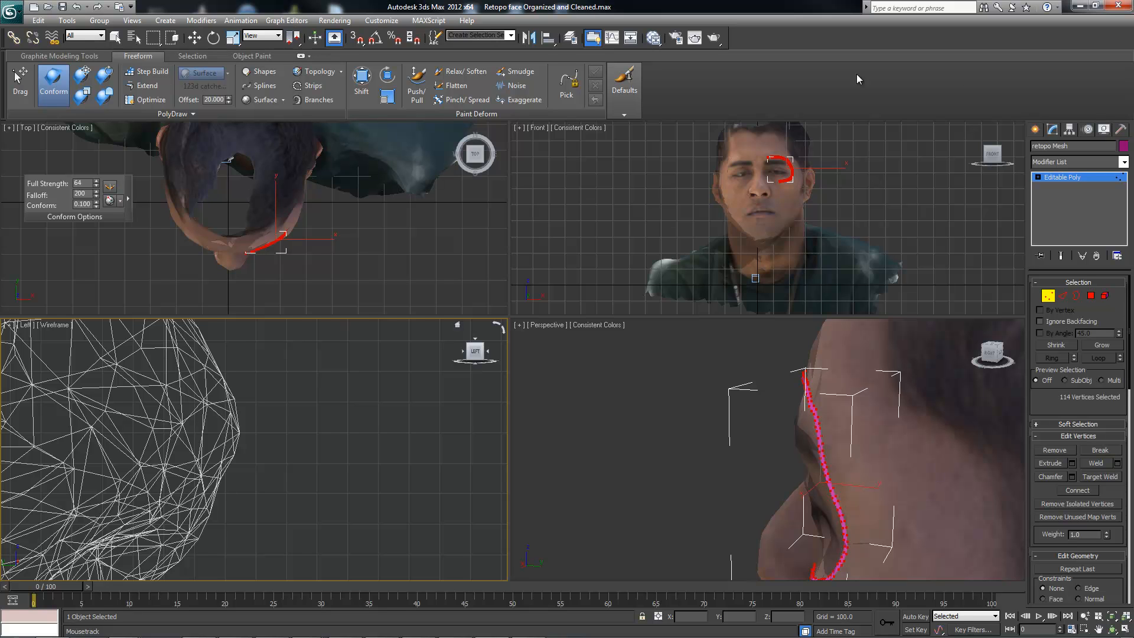
middle_click(863, 159)
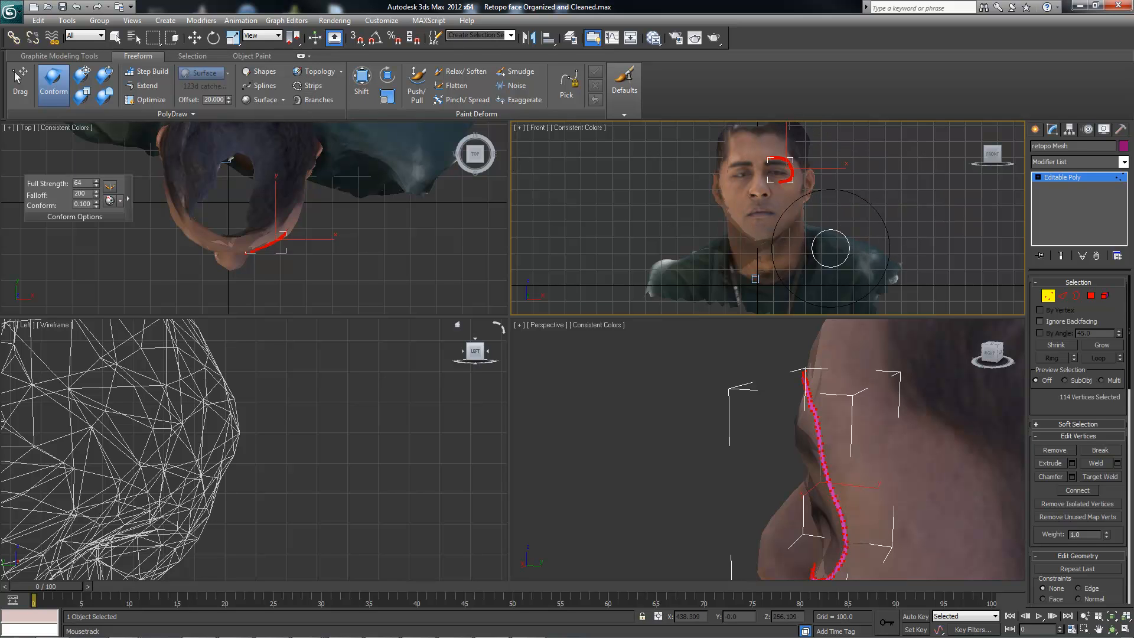
middle_click(662, 416)
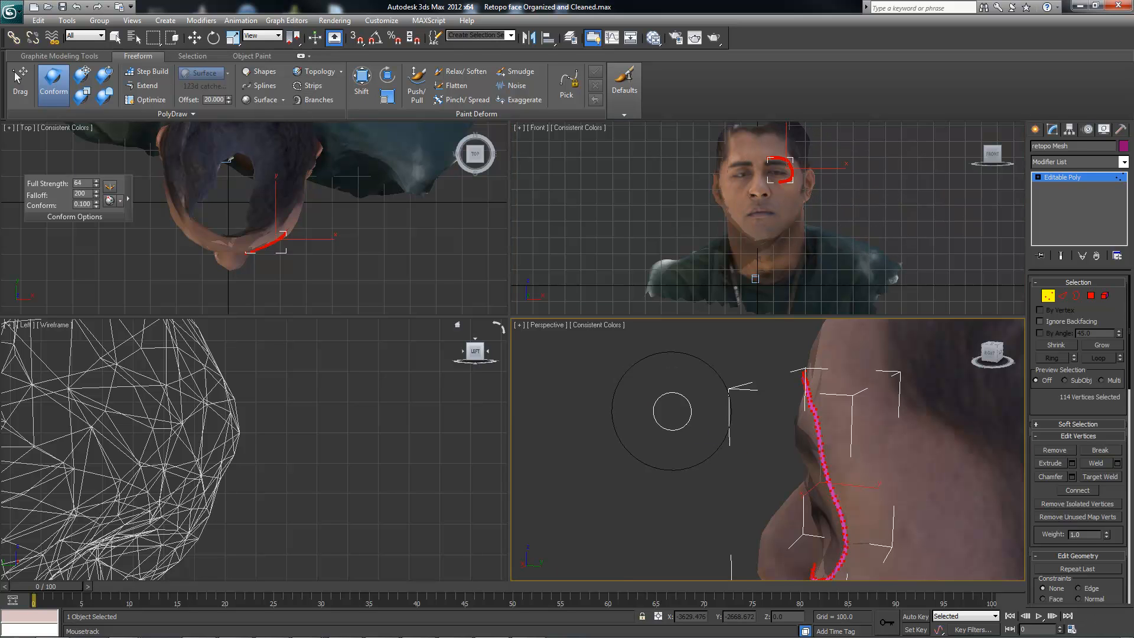
key(alt+w)
Step: Check the eye strip's clearance around the brow and outer eye, and set the surface offset to 3
alt+middle_drag(535, 344, 597, 335)
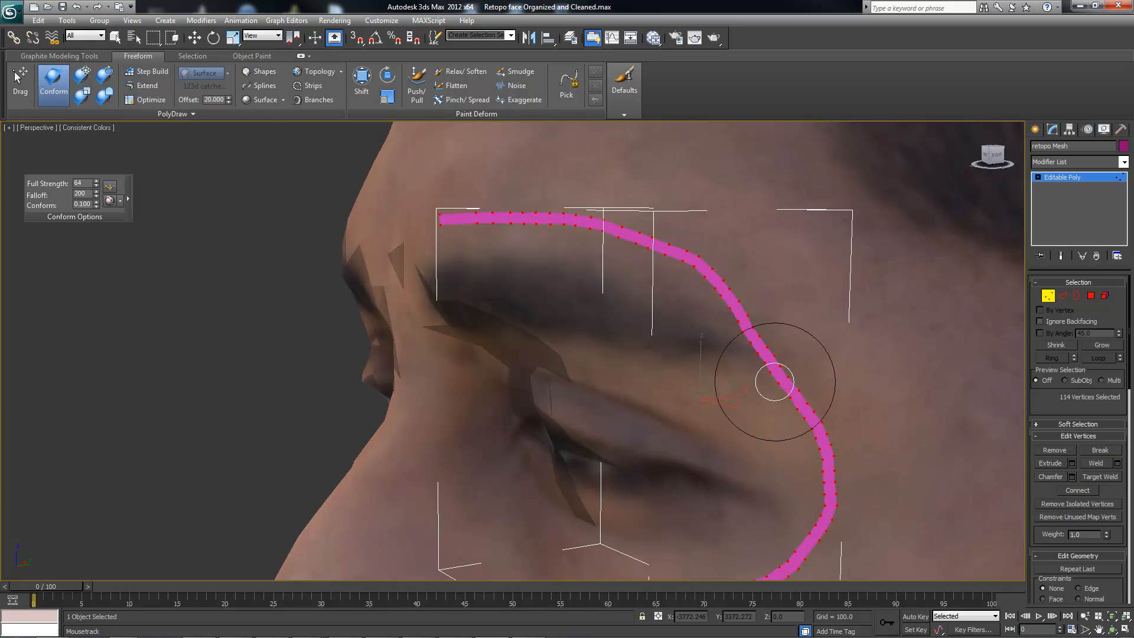
alt+middle_drag(760, 398, 732, 395)
alt+middle_drag(595, 285, 664, 308)
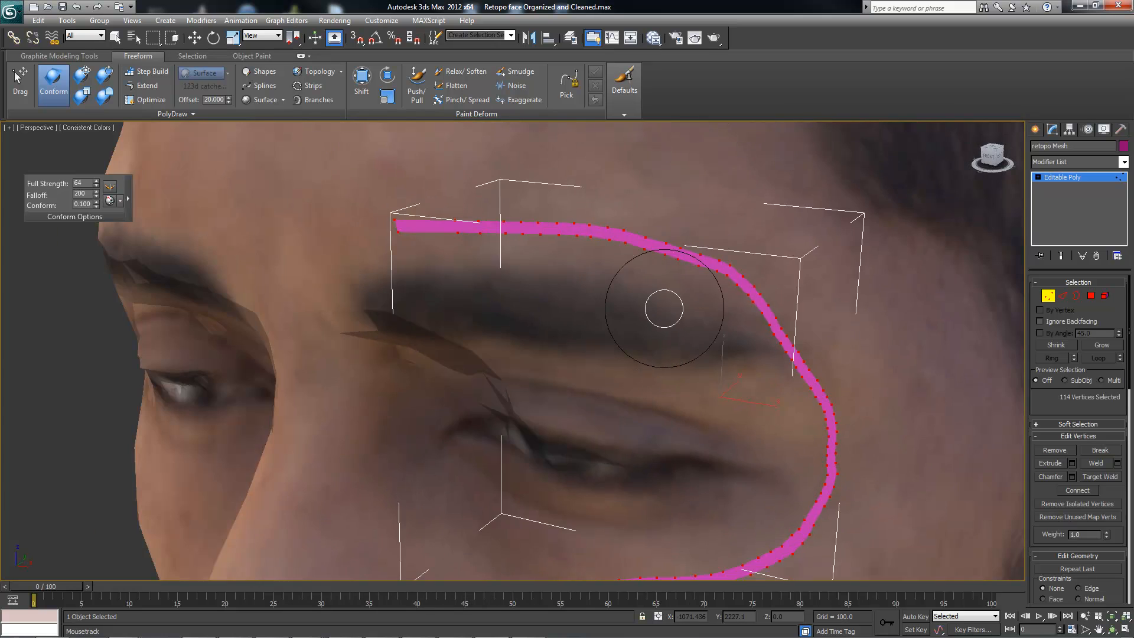
scroll(487, 254, down, 4)
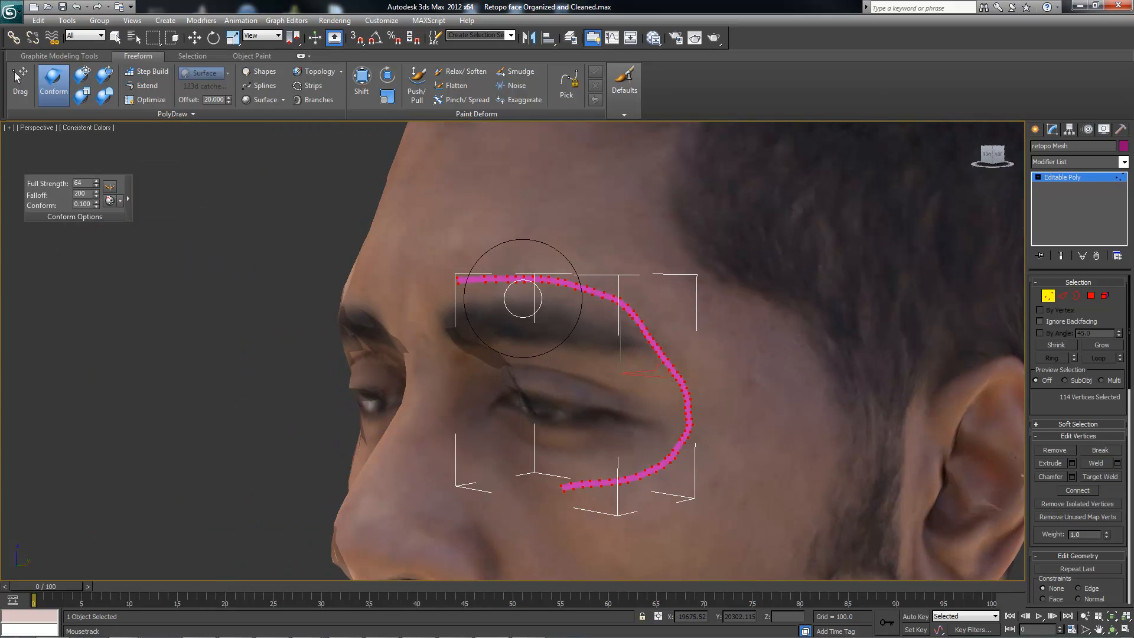
alt+middle_drag(663, 349, 608, 278)
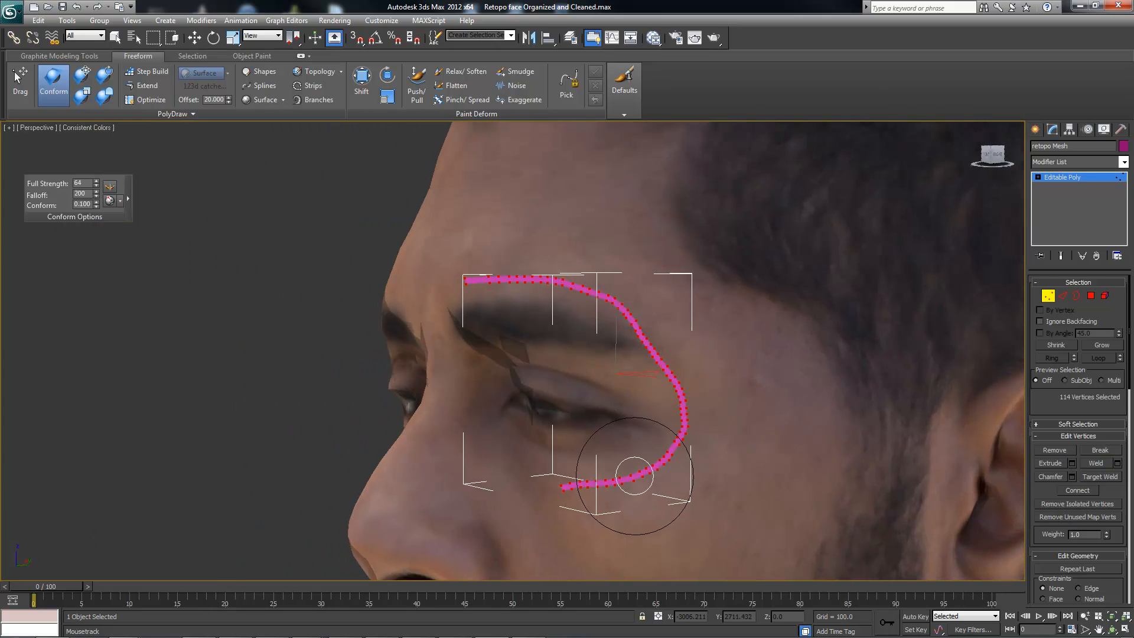
mouse_move(615, 362)
alt+middle_down()
mouse_move(608, 313)
mouse_move(631, 345)
alt+middle_up()
scroll(617, 340, up, 5)
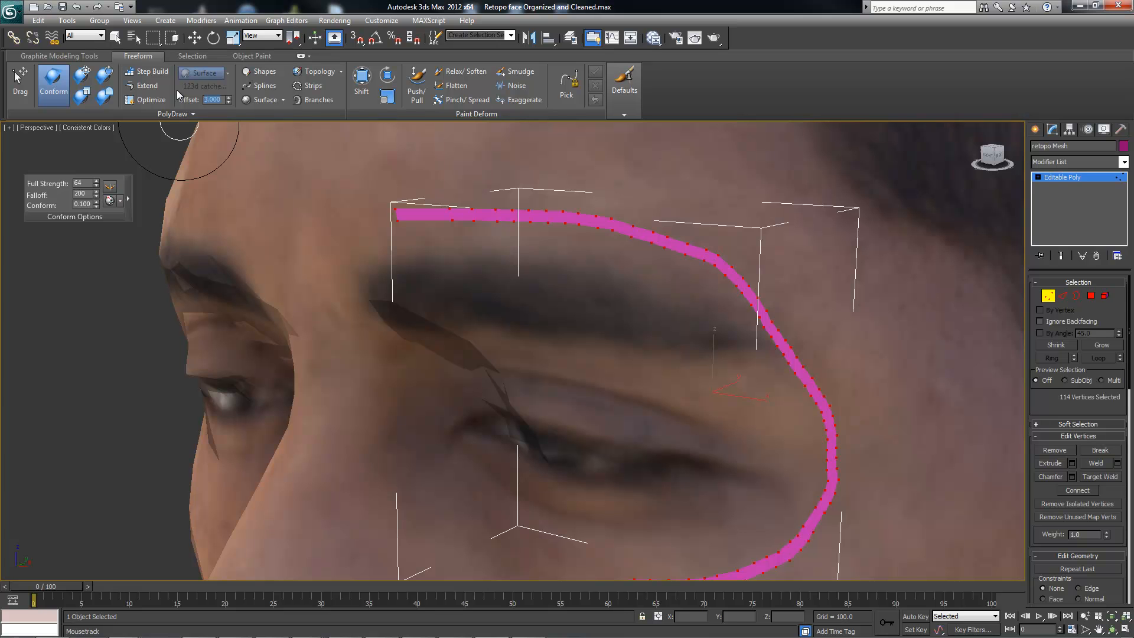
Step: Examine the eye strip along the brow and below the eye, both close up and from the front of the face
alt+middle_drag(615, 304, 569, 308)
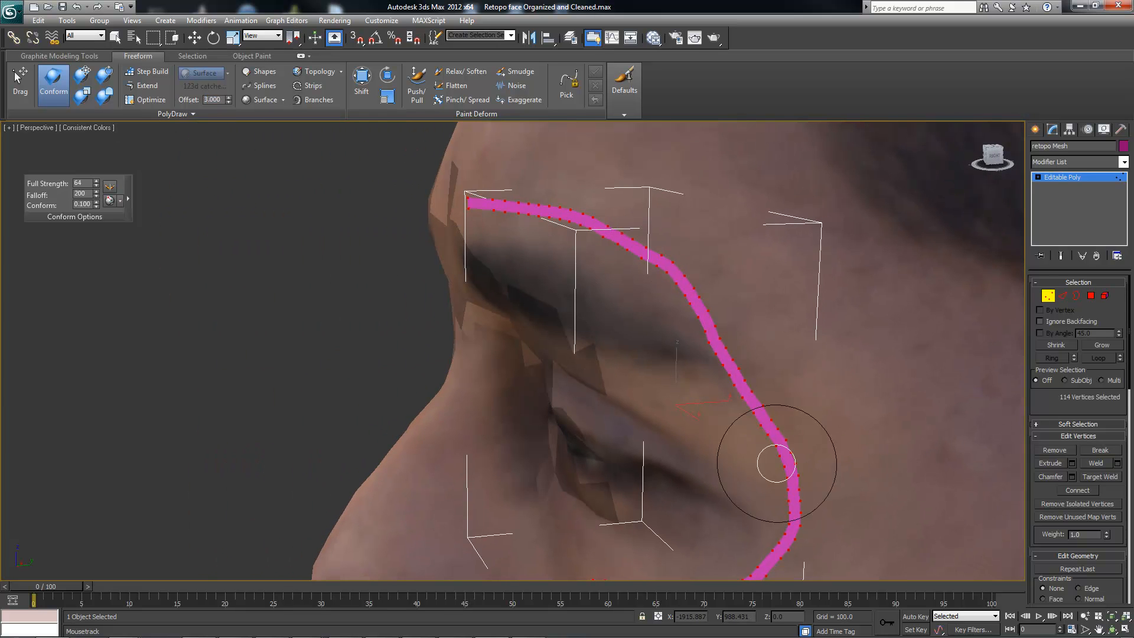
mouse_move(760, 562)
alt+middle_down()
mouse_move(790, 445)
mouse_move(792, 458)
mouse_move(734, 459)
mouse_move(691, 498)
mouse_move(500, 315)
mouse_move(545, 310)
alt+middle_up()
scroll(691, 498, up, 3)
scroll(517, 329, down, 5)
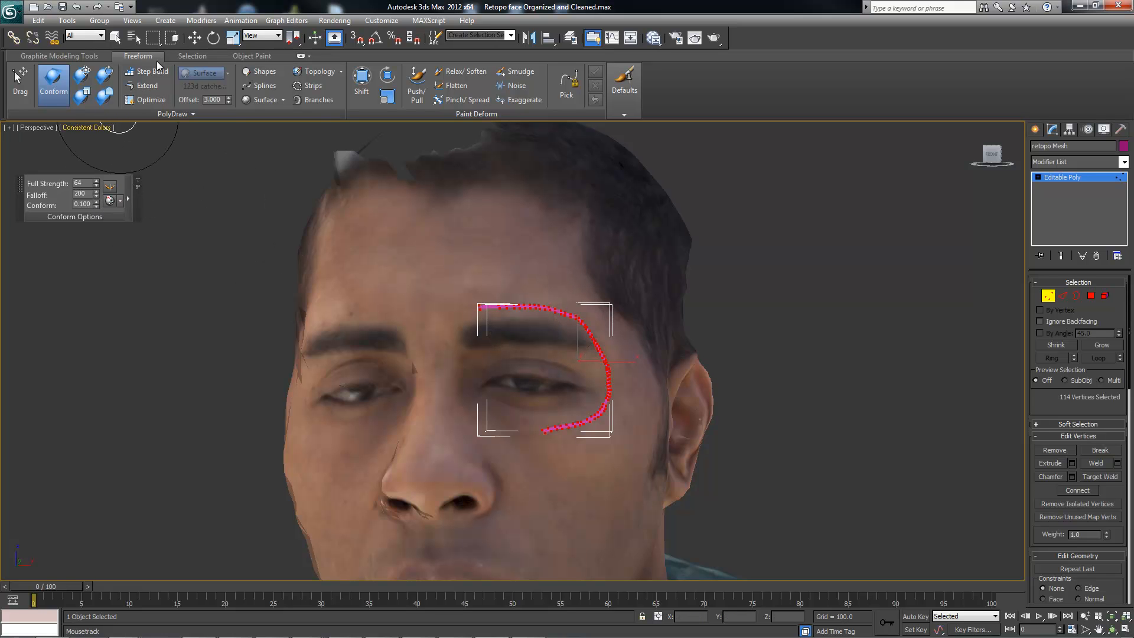
scroll(443, 218, up, 1)
scroll(532, 270, up, 2)
middle_drag(531, 270, 412, 254)
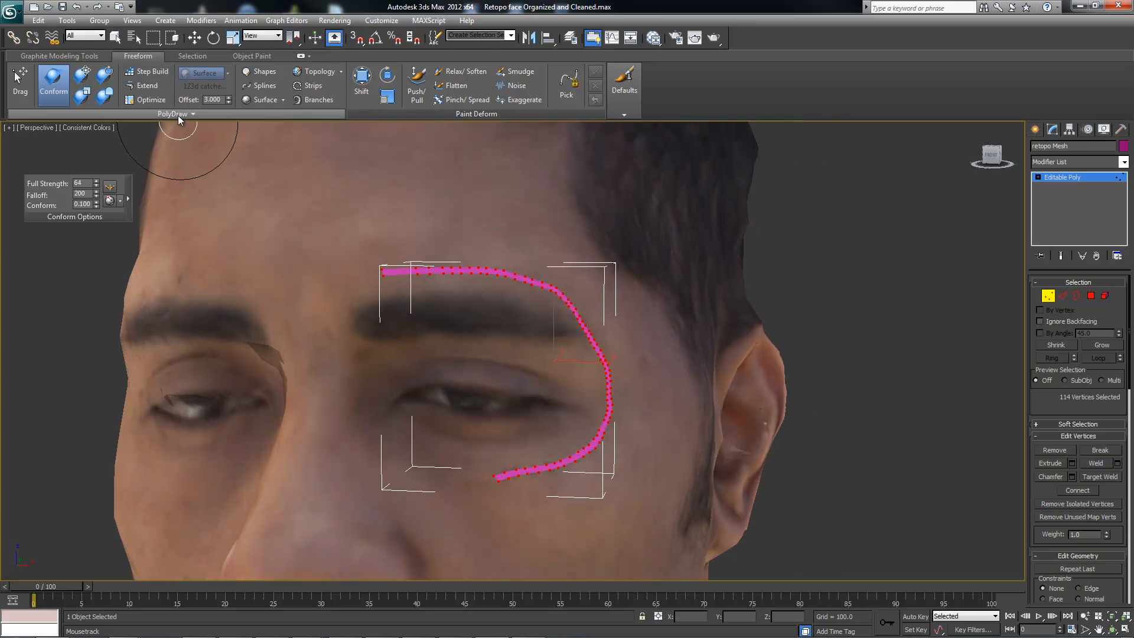
Step: Activate the Strips tool and draw test strips on the forehead, including a smaller one from a closer viewing distance
click(178, 115)
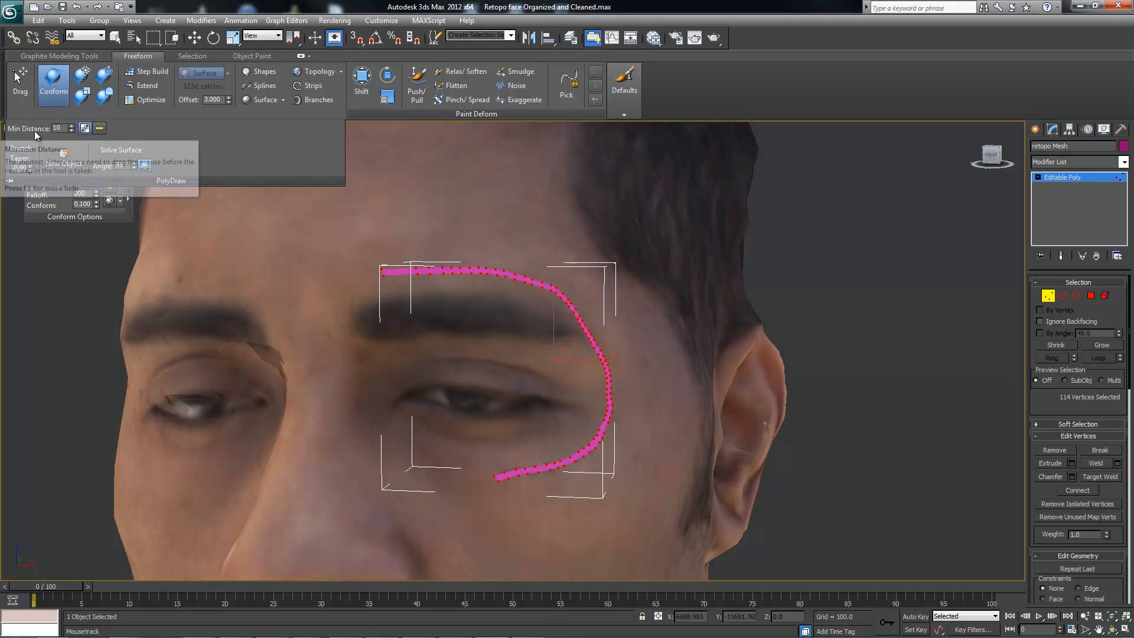
click(315, 86)
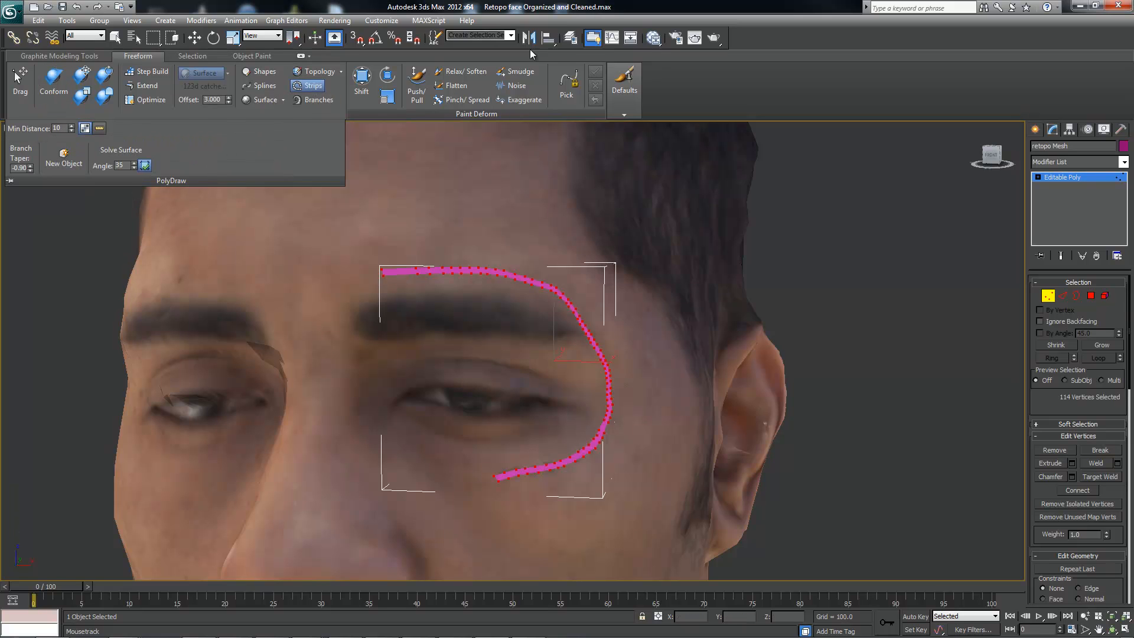
alt+middle_drag(396, 190, 390, 194)
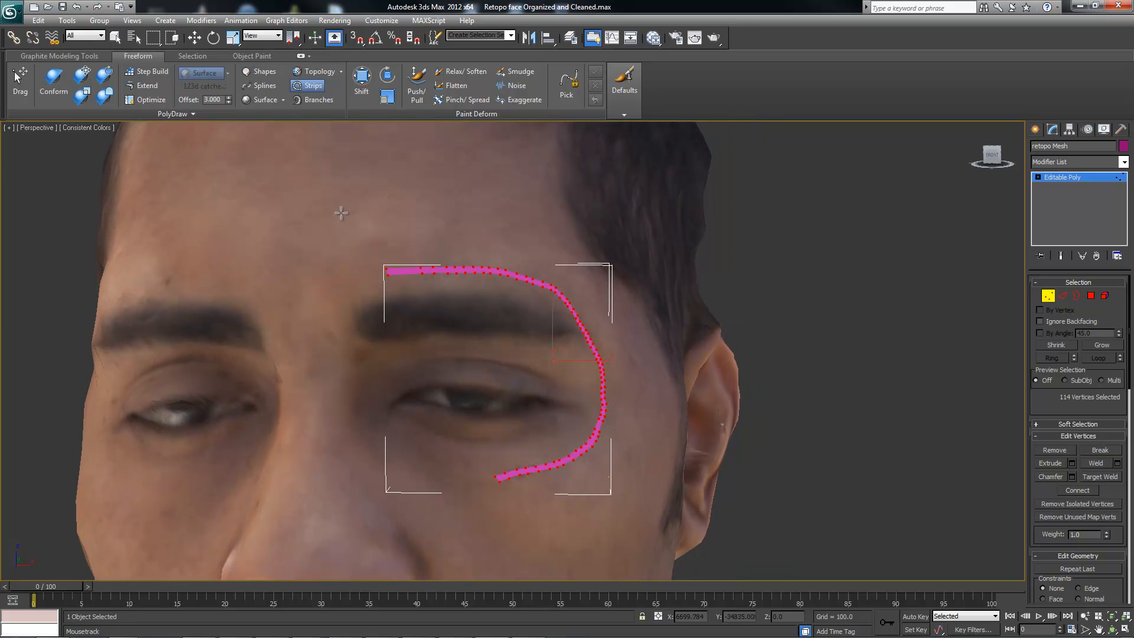
drag(335, 209, 356, 210)
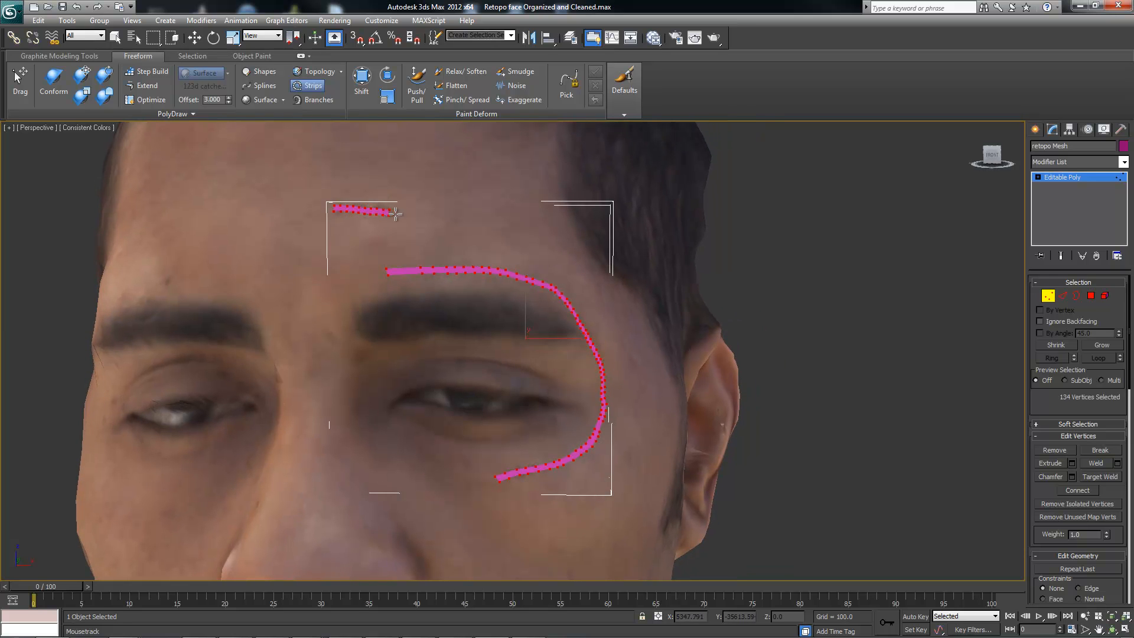
middle_drag(373, 225, 470, 358)
scroll(405, 311, up, 6)
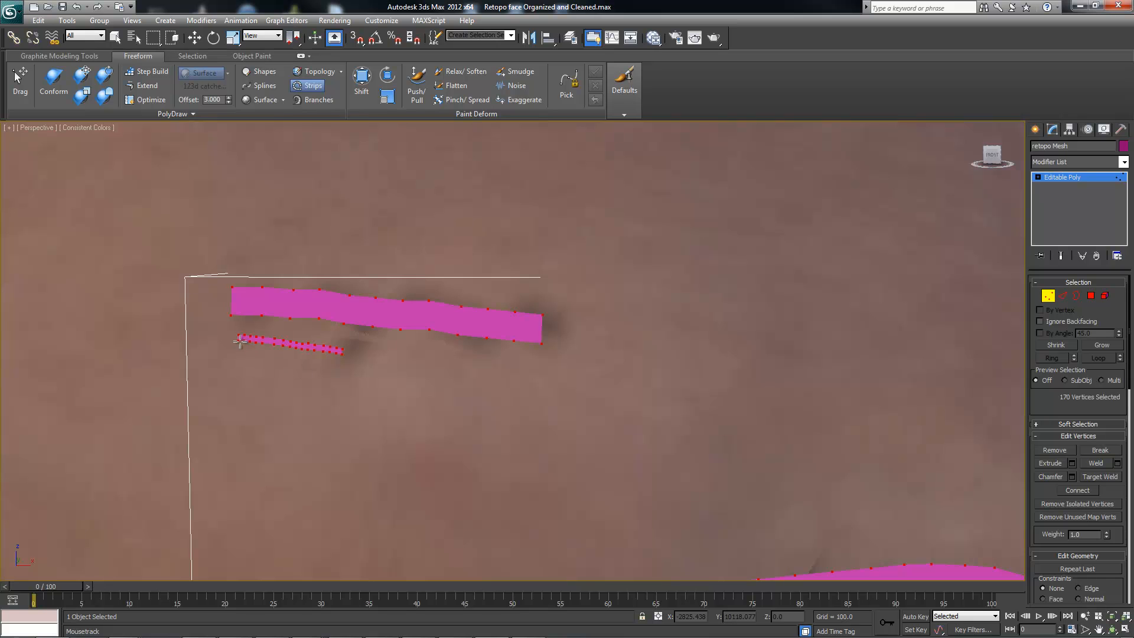
Step: Draw wider test strips across the upper forehead from farther viewing distances
scroll(264, 334, down, 10)
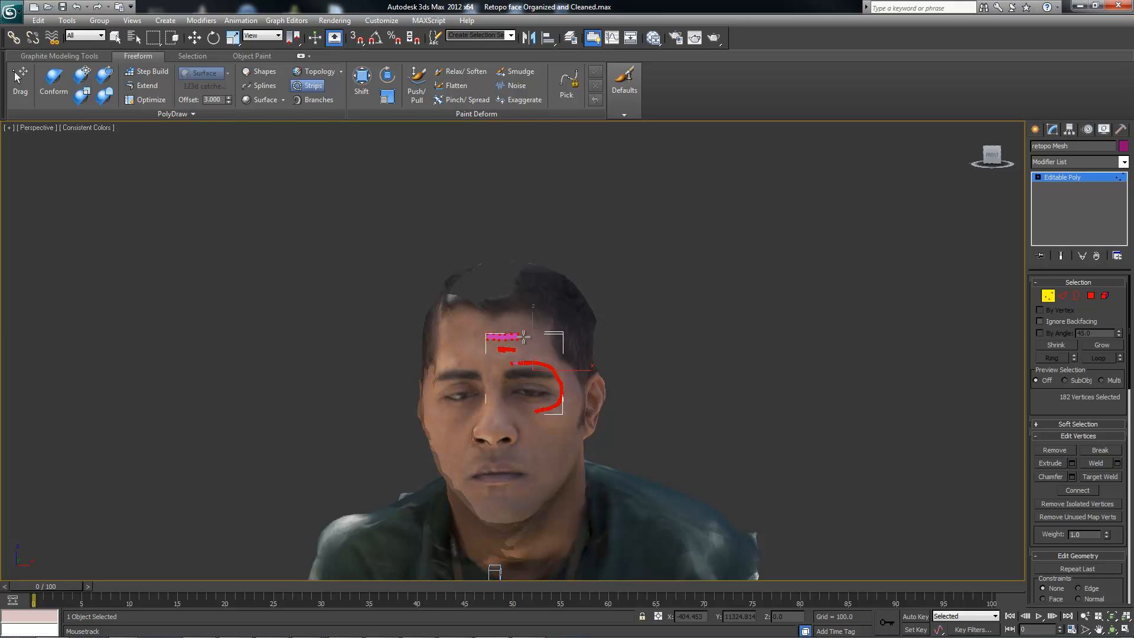
scroll(511, 342, up, 8)
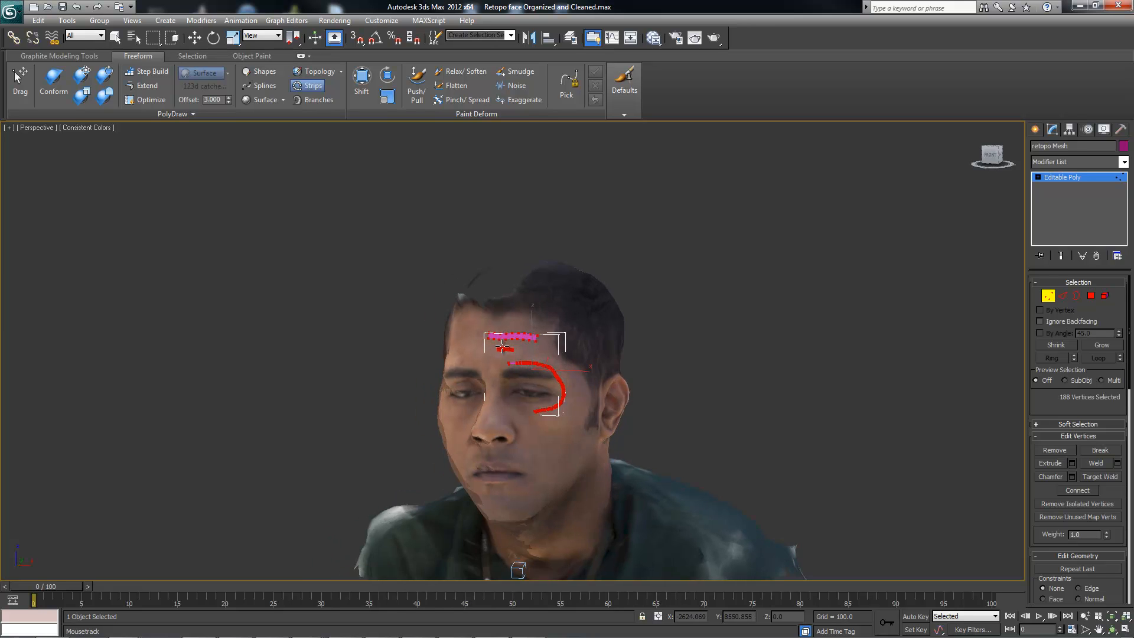
alt+middle_drag(433, 313, 486, 319)
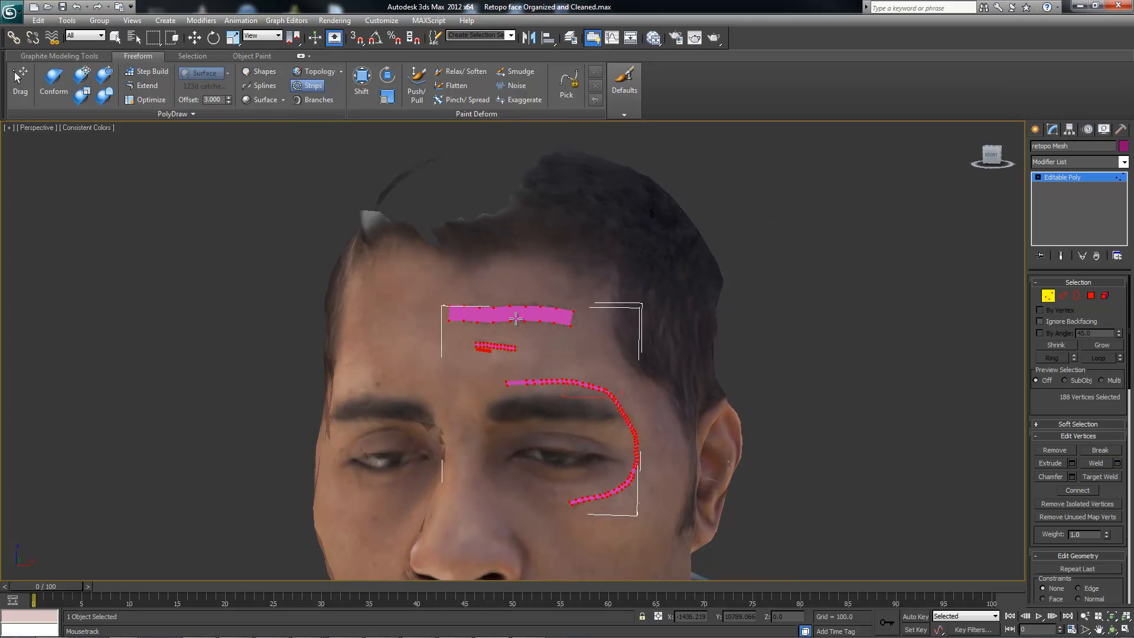
scroll(501, 327, down, 8)
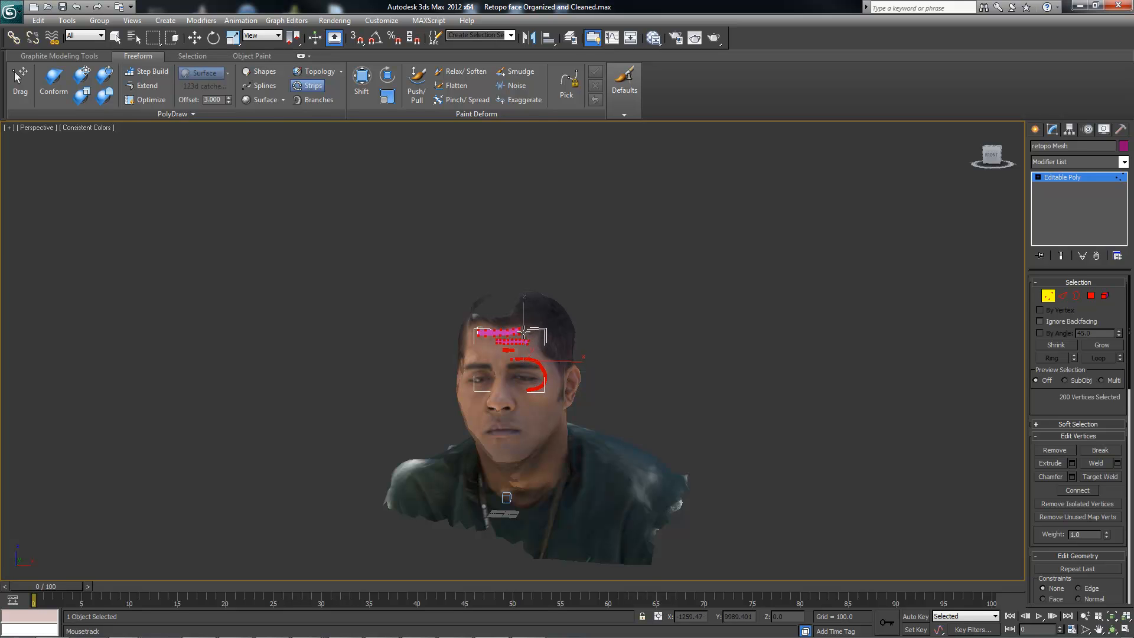
scroll(539, 335, up, 8)
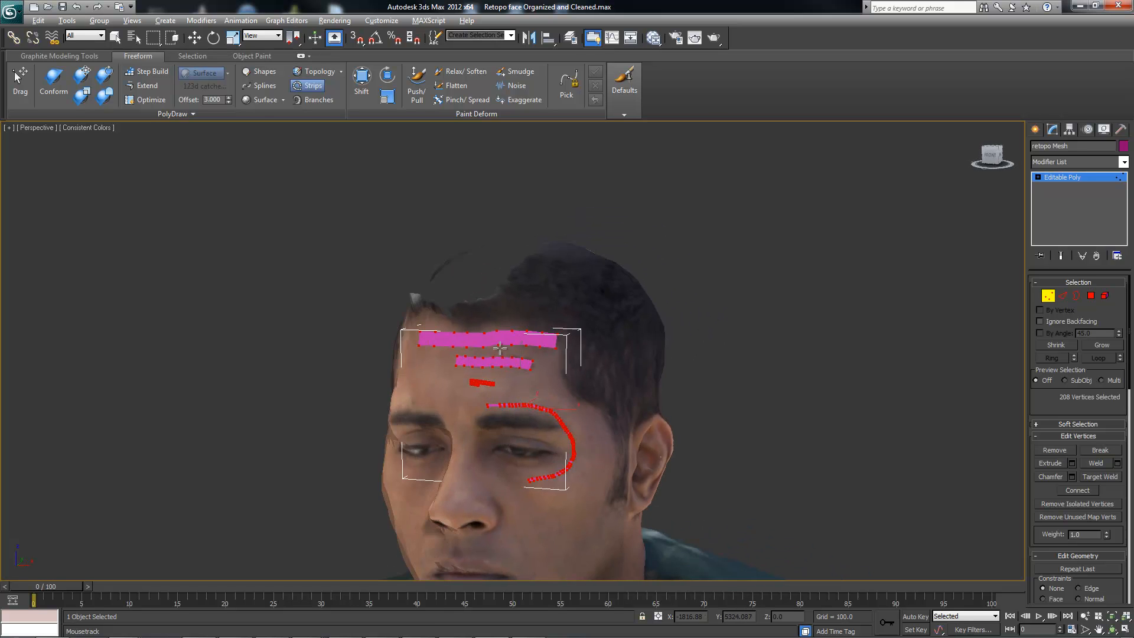
alt+middle_drag(503, 348, 527, 368)
Step: Compare a Min Distance of 5 with a higher setting by drawing test strips across the lower forehead, keeping the higher one
click(183, 117)
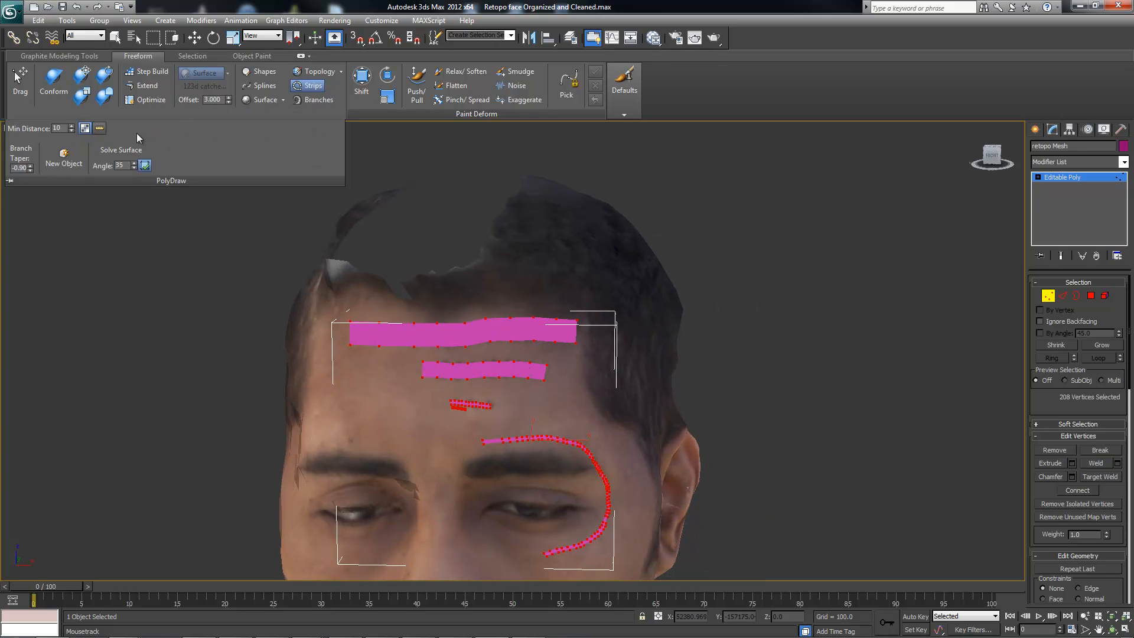
double_click(63, 128)
text(5)
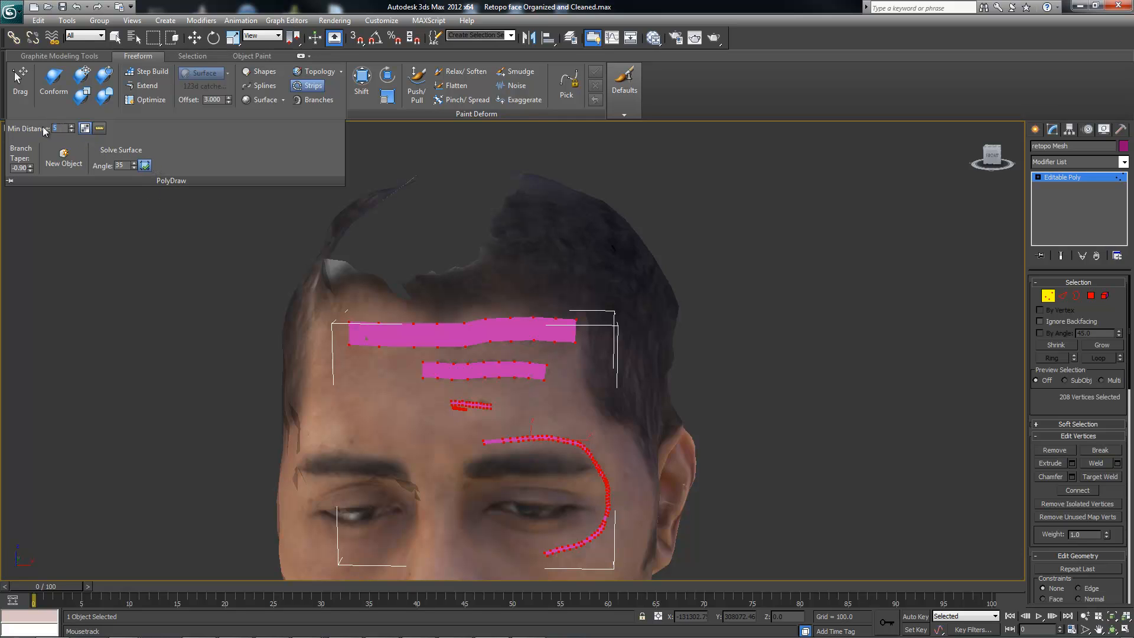
click(63, 128)
click(59, 129)
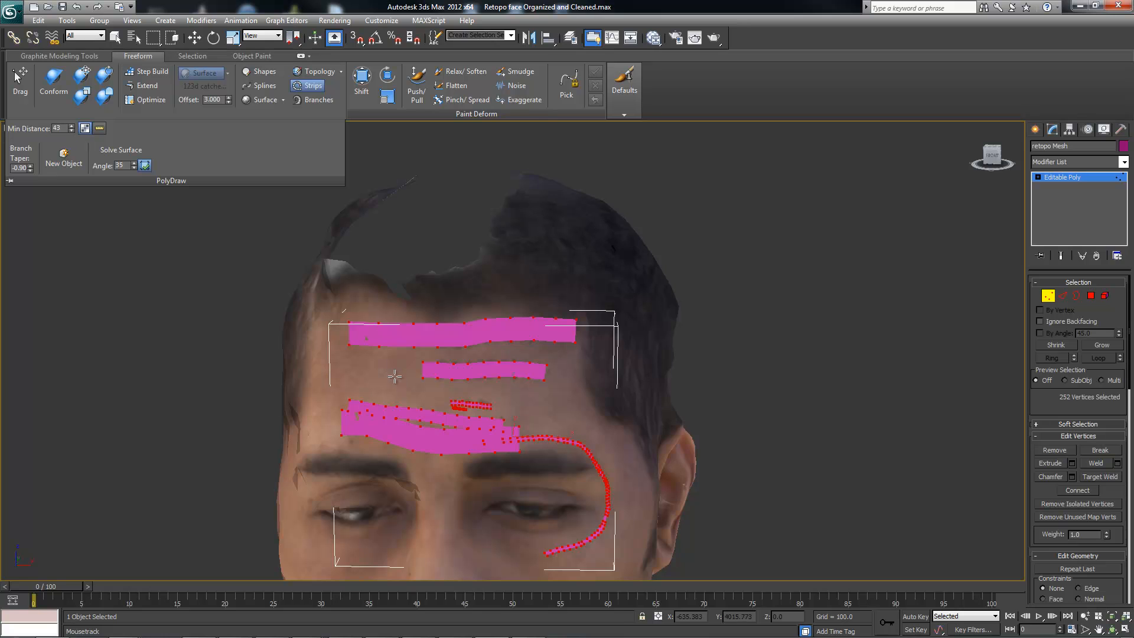
Step: Delete all the forehead test strips and the strip around the eye
ctrl+shift+click(384, 423)
ctrl+shift+click(449, 334)
ctrl+shift+click(473, 370)
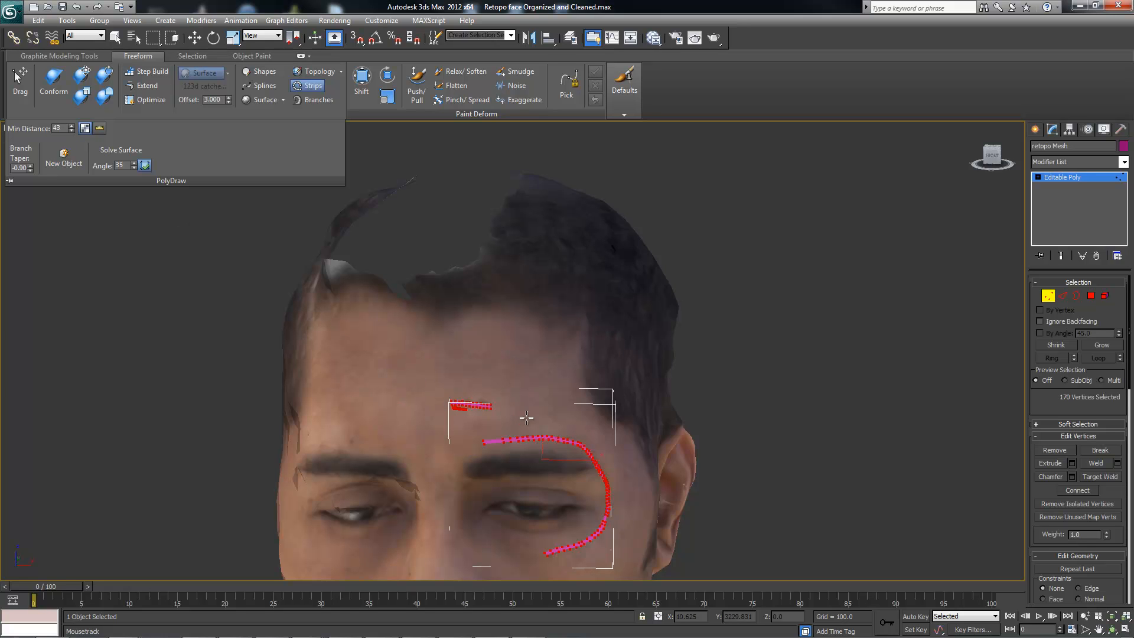
ctrl+shift+click(552, 437)
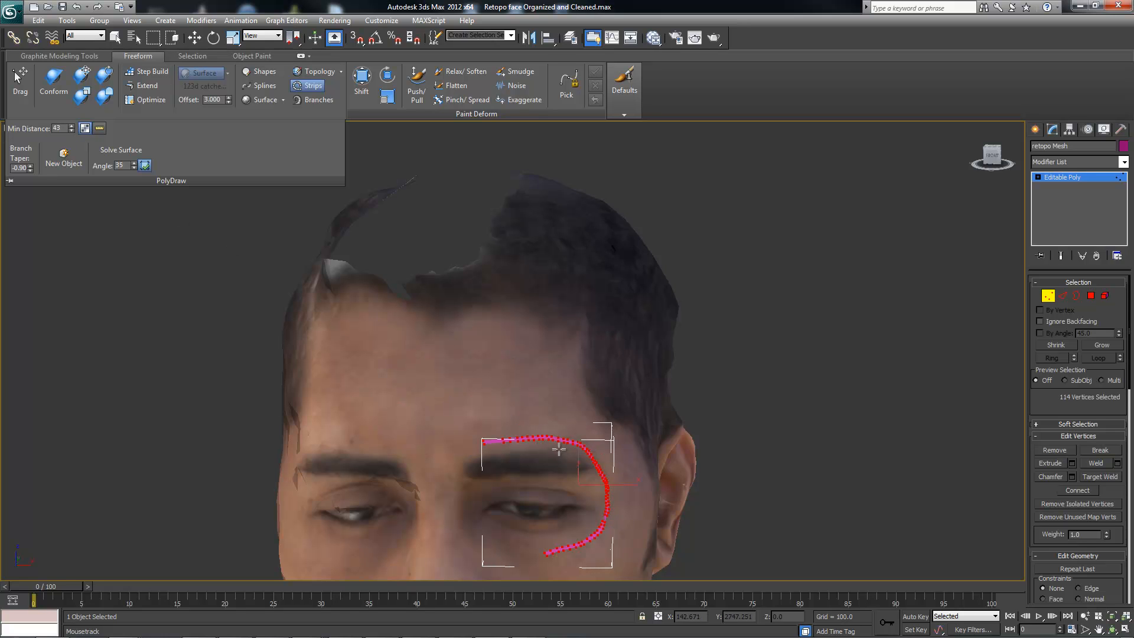
ctrl+shift+click(605, 486)
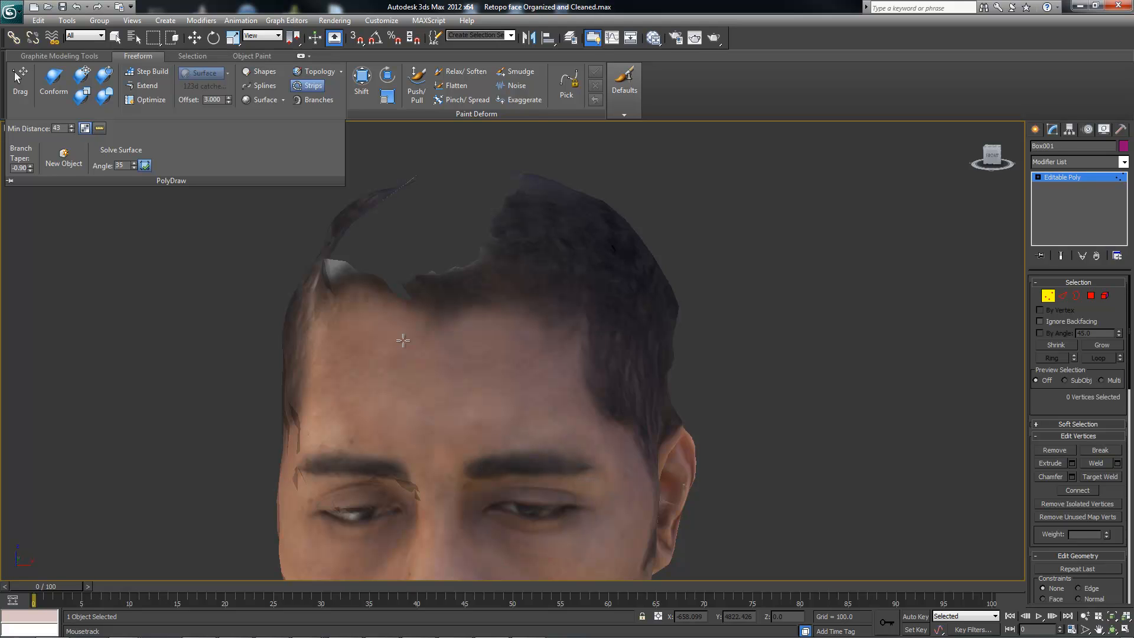
Step: Try drawing strips over the face at different zoom levels with the higher Min Distance, and undo them
alt+middle_drag(260, 281, 432, 369)
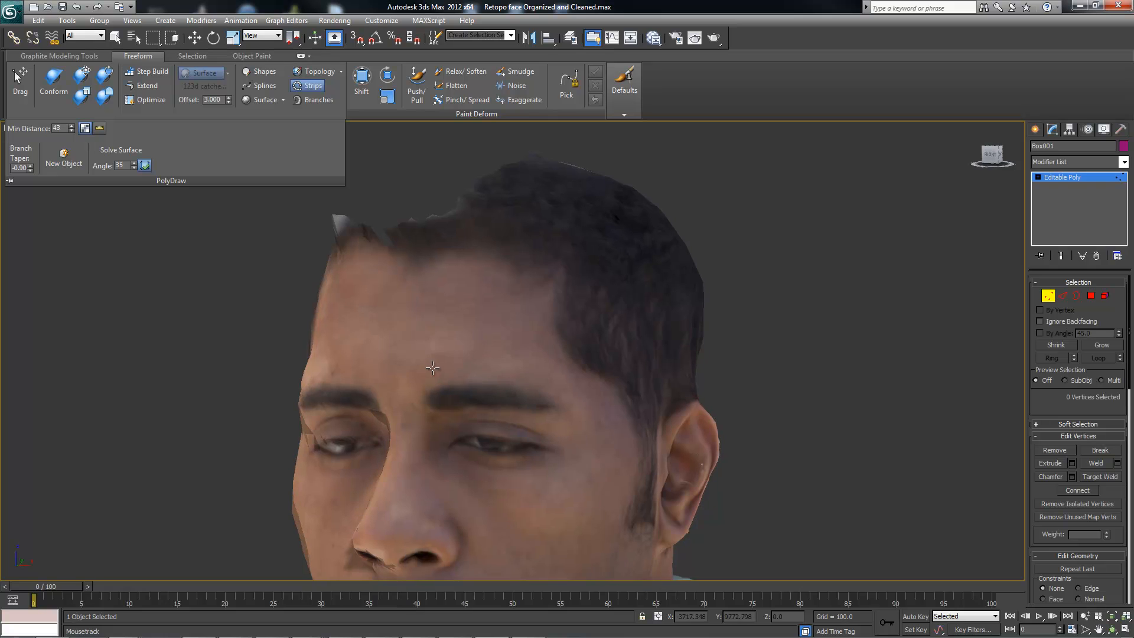
mouse_move(415, 381)
mouse_down()
mouse_move(549, 385)
mouse_move(590, 417)
mouse_move(601, 455)
mouse_move(587, 505)
mouse_move(469, 502)
mouse_up()
alt+middle_drag(448, 465, 417, 404)
alt+middle_drag(443, 342, 418, 346)
scroll(392, 398, up, 3)
scroll(392, 397, down, 3)
scroll(378, 391, up, 4)
mouse_move(423, 346)
mouse_down()
mouse_move(334, 348)
mouse_move(222, 407)
mouse_up()
alt+middle_drag(292, 372, 283, 332)
scroll(443, 347, down, 5)
alt+middle_drag(443, 347, 494, 348)
key(ctrl+z)
key(ctrl+z)
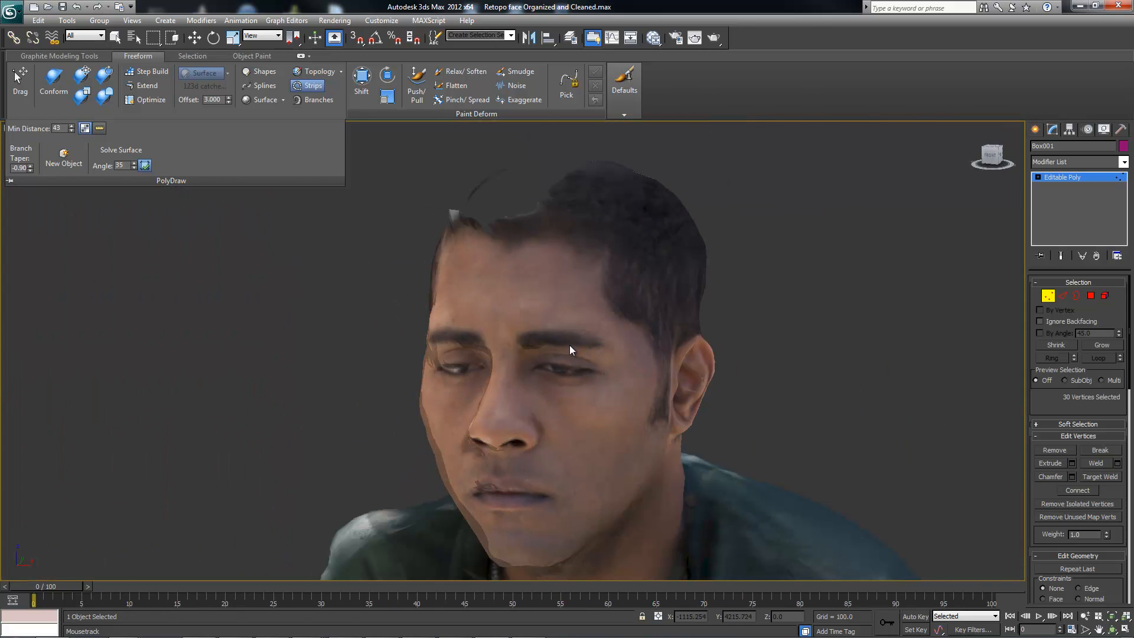
Step: Close the extra PolyDraw settings and activate the Topology tool
alt+middle_drag(451, 302, 440, 300)
click(173, 180)
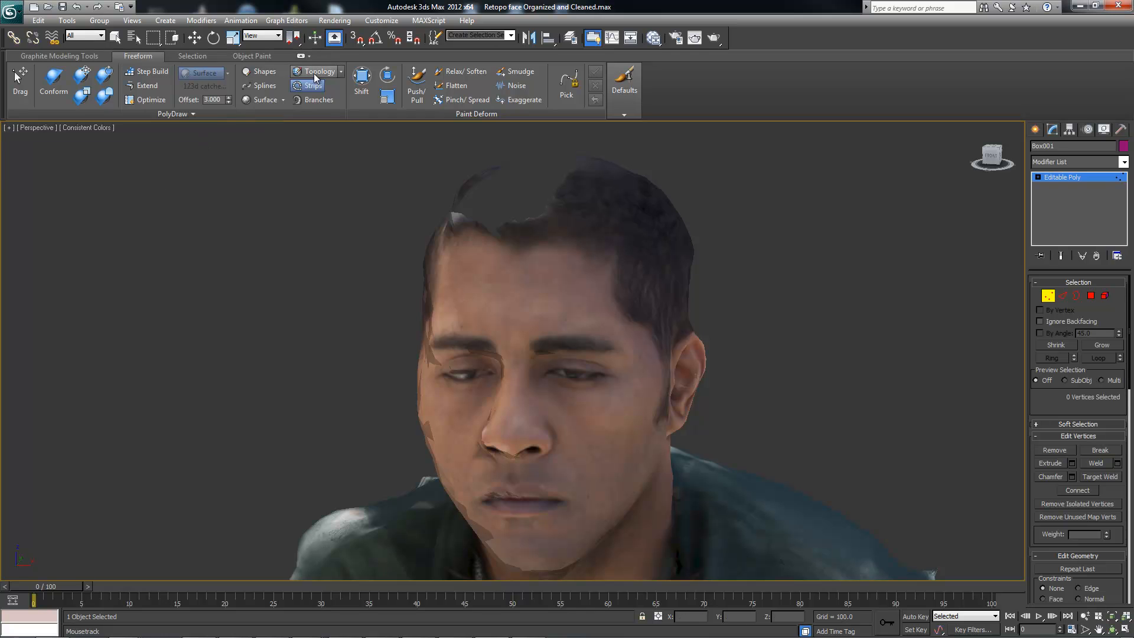
click(317, 72)
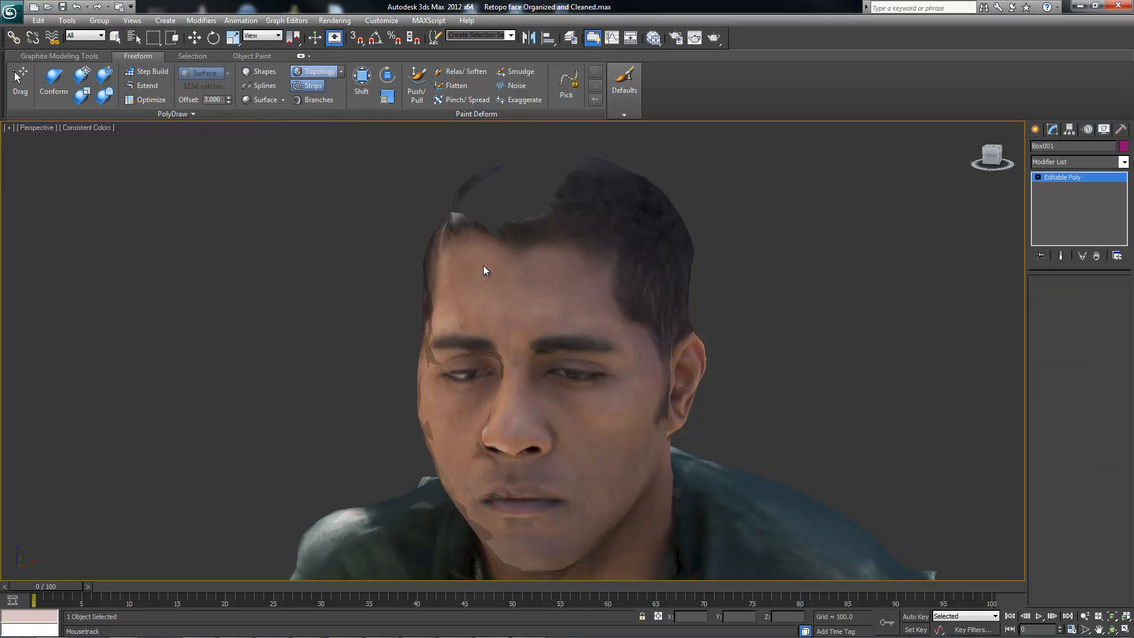
Step: Draw a topology line from the inner eye corner across the upper lid, around the brow's outer end, over the eyebrow and down the nose
scroll(476, 299, up, 6)
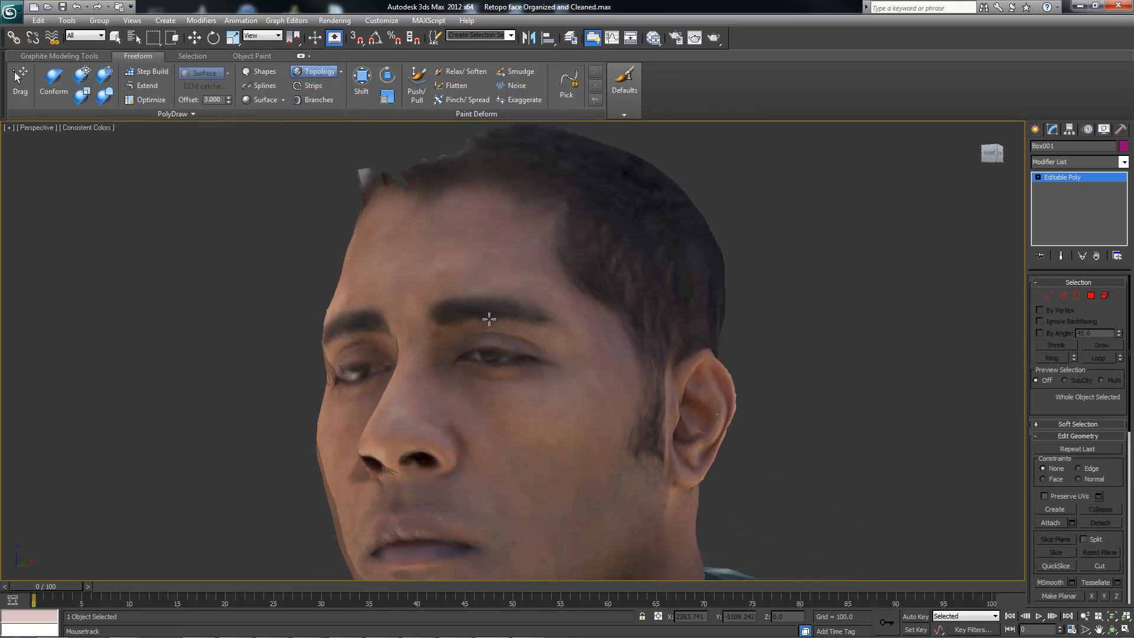
alt+middle_drag(470, 345, 290, 302)
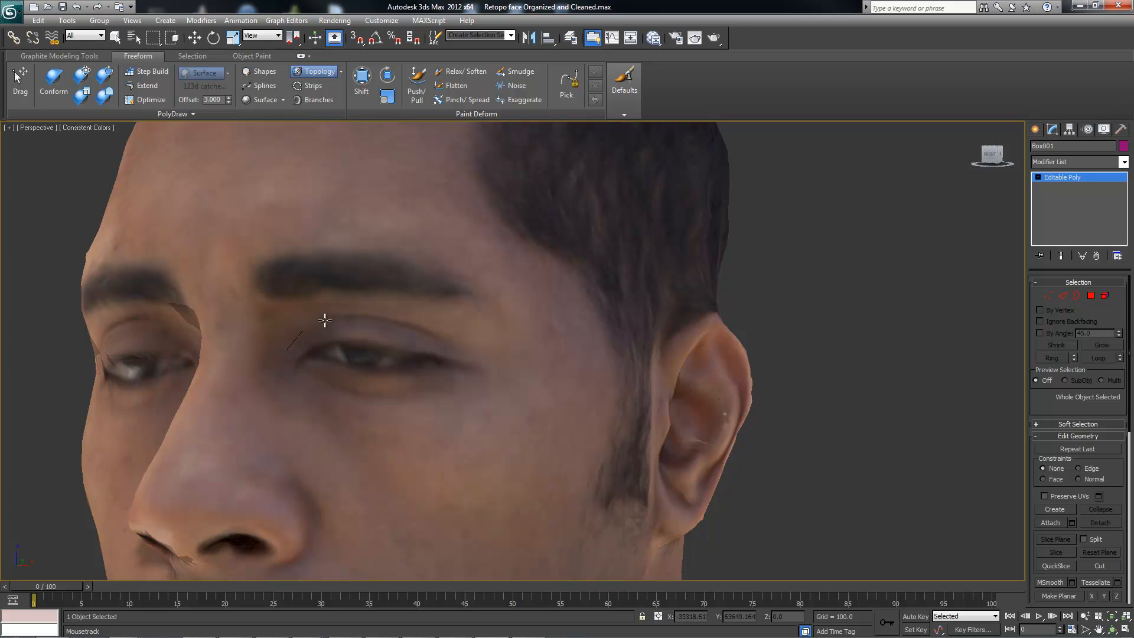
mouse_move(350, 317)
mouse_down()
mouse_move(501, 344)
mouse_move(509, 310)
mouse_move(482, 276)
mouse_move(404, 244)
mouse_move(353, 242)
mouse_up()
drag(247, 275, 210, 437)
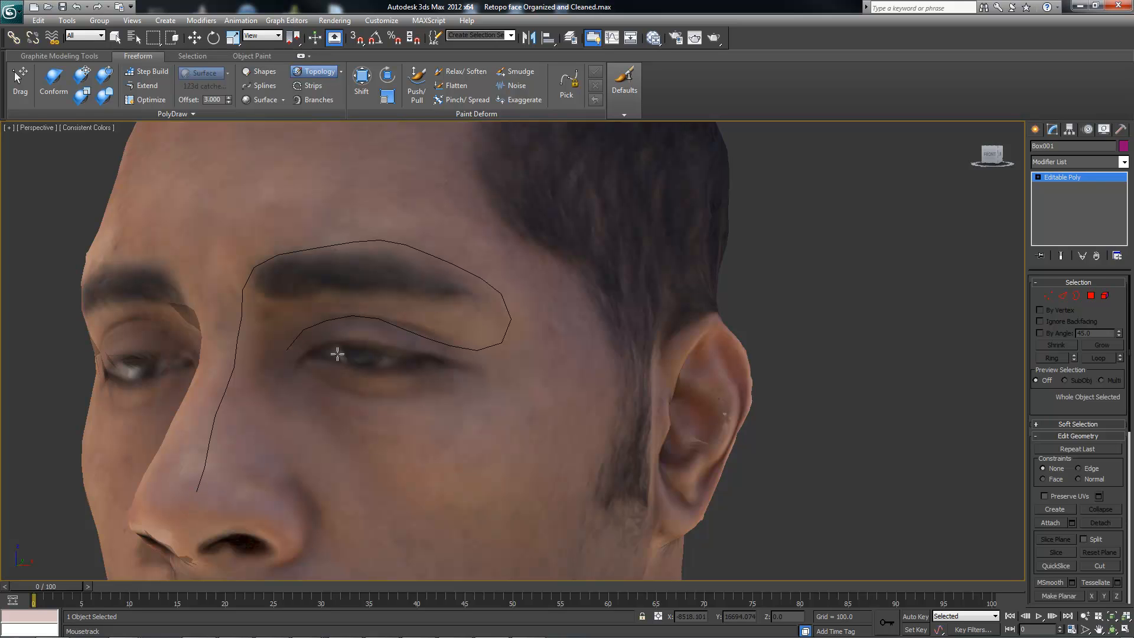
alt+middle_drag(230, 440, 242, 438)
alt+middle_drag(390, 341, 398, 341)
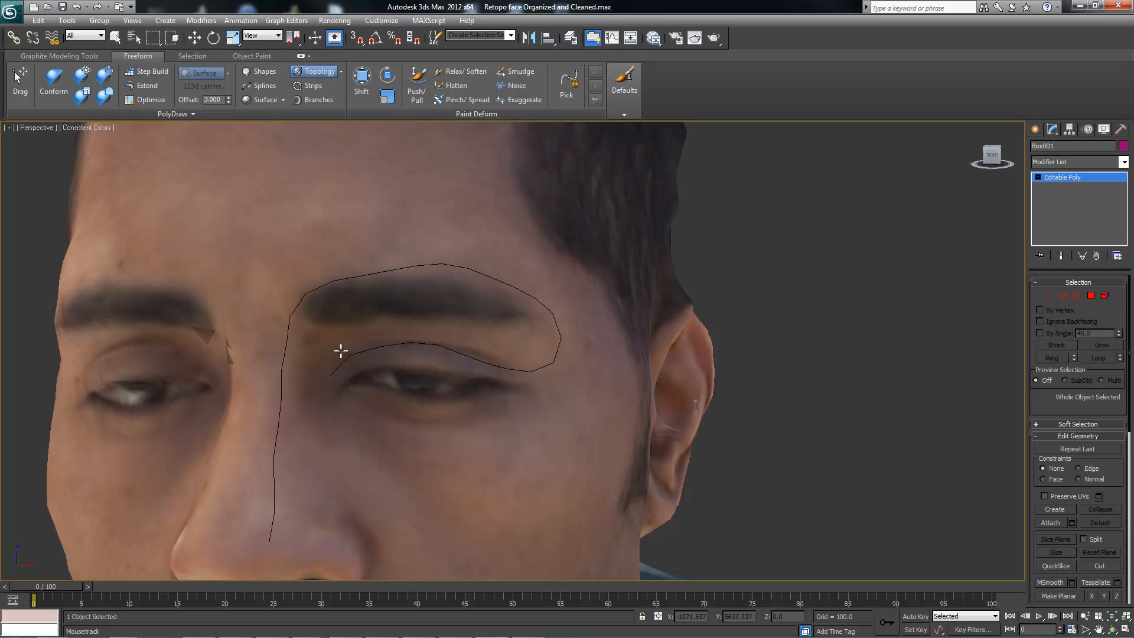
Step: Draw a second topology line inside the first, following the lid, the eyebrow and the side of the nose
mouse_move(362, 329)
mouse_down()
mouse_move(536, 336)
mouse_move(476, 292)
mouse_move(442, 287)
mouse_up()
drag(319, 324, 306, 348)
drag(295, 434, 295, 511)
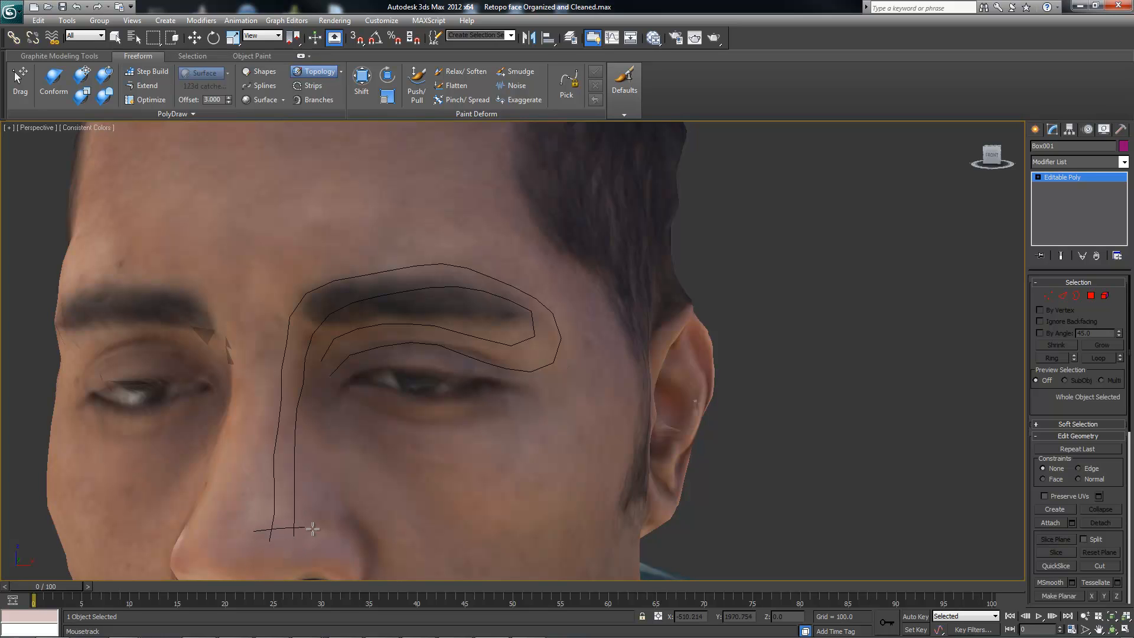
Step: Draw evenly spaced cross lines over the two nose lines, from the nose tip up to the inner brow, to form quads
drag(252, 502, 318, 506)
drag(254, 472, 311, 477)
mouse_move(254, 443)
mouse_down()
mouse_move(327, 459)
mouse_move(317, 430)
mouse_up()
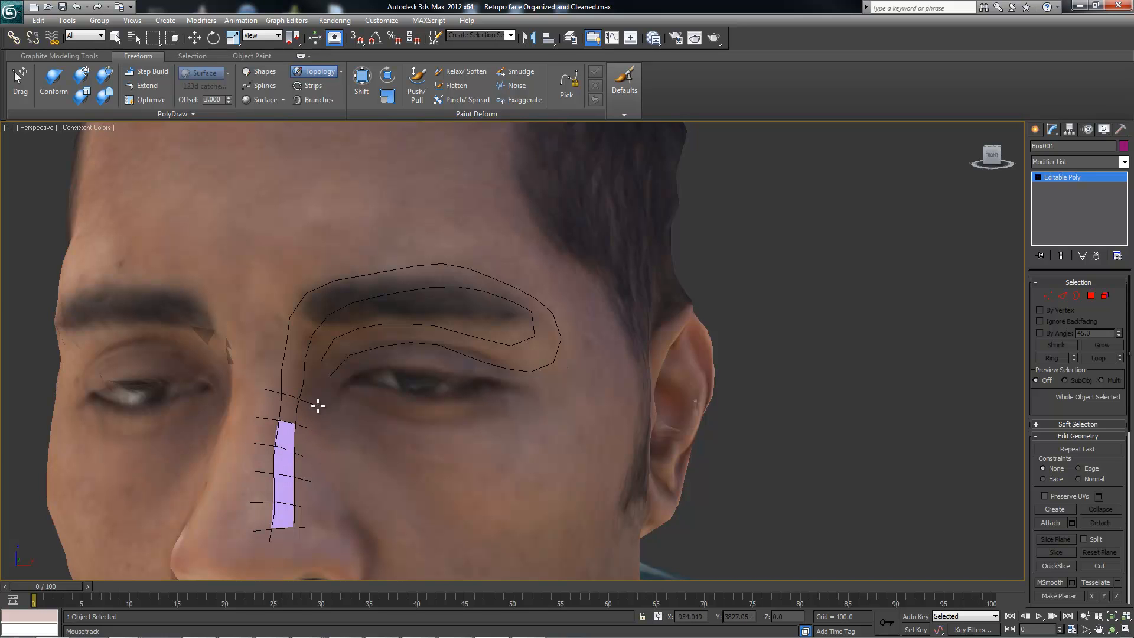
drag(259, 361, 311, 378)
drag(277, 342, 321, 371)
mouse_move(274, 311)
mouse_down()
mouse_move(355, 381)
mouse_move(310, 316)
mouse_up()
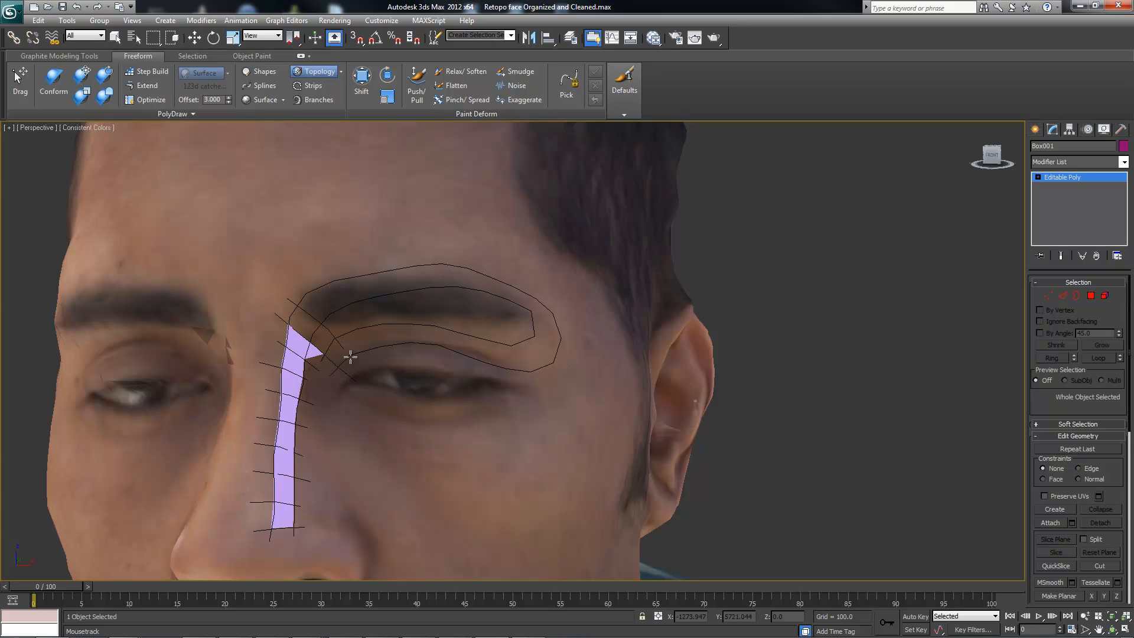
Step: Continue the cross lines over the eyebrow and eyelid lines, fanning them around the outer end of the brow
drag(345, 351, 366, 377)
drag(309, 288, 378, 368)
drag(333, 266, 399, 371)
mouse_move(368, 255)
mouse_down()
mouse_move(413, 325)
mouse_move(433, 389)
mouse_up()
drag(412, 254, 476, 369)
drag(468, 243, 493, 402)
drag(514, 264, 511, 343)
drag(515, 401, 515, 404)
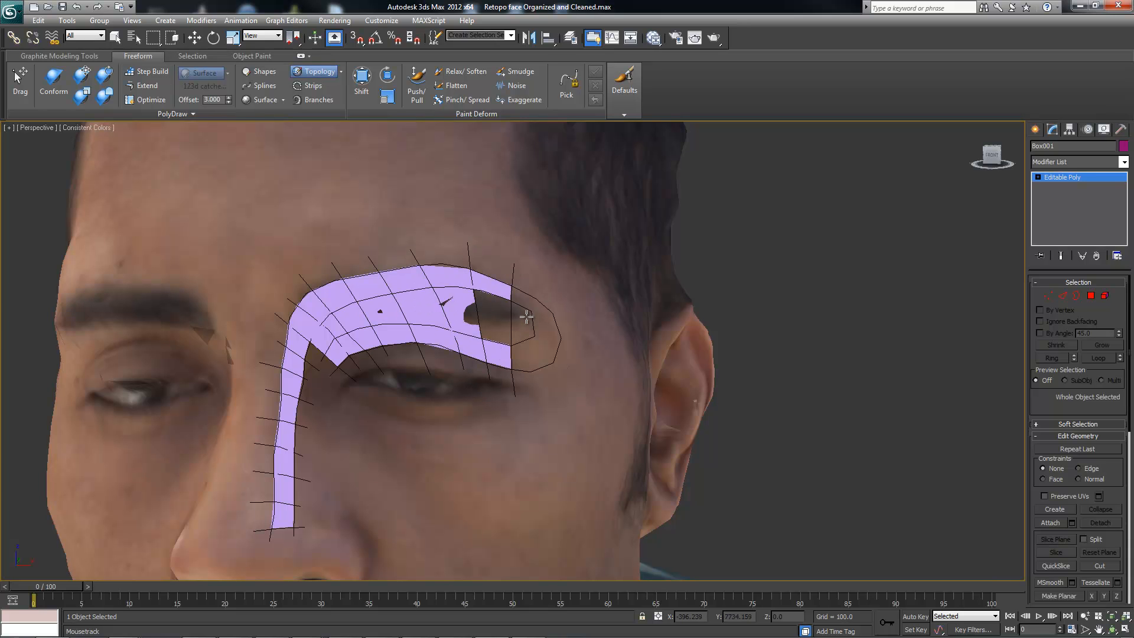
mouse_move(582, 302)
mouse_down()
mouse_move(583, 342)
mouse_move(560, 367)
mouse_move(599, 412)
mouse_up()
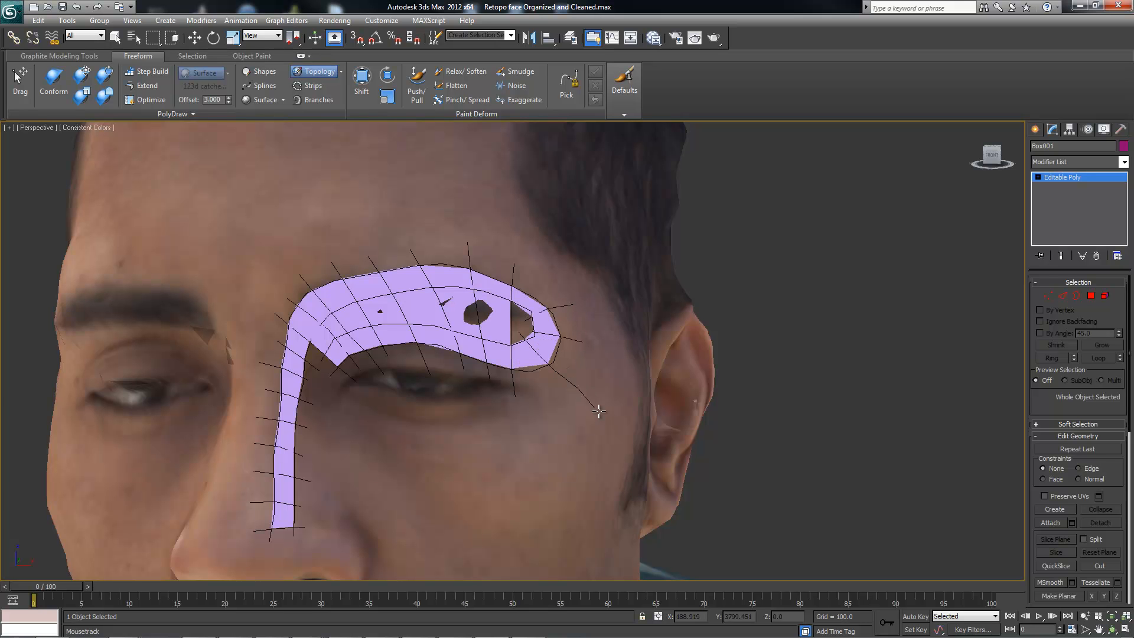
Step: Finish the Topology sketch into a mesh, leave the tool and check the brow and nose strip on the face
alt+middle_drag(528, 353, 485, 332)
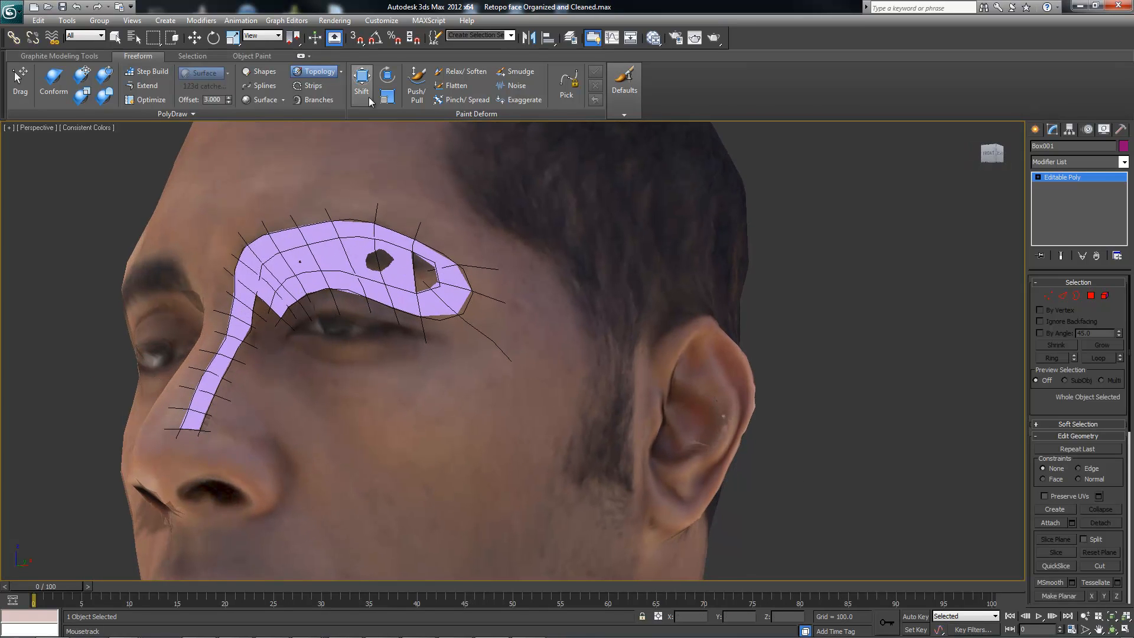
click(310, 73)
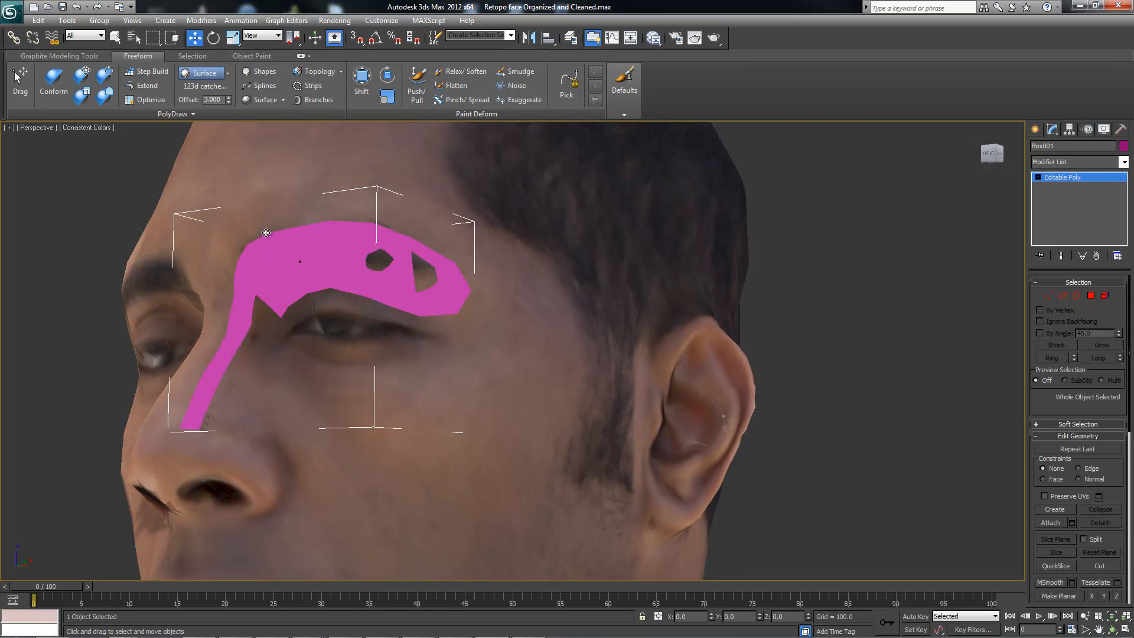
alt+middle_drag(257, 233, 310, 212)
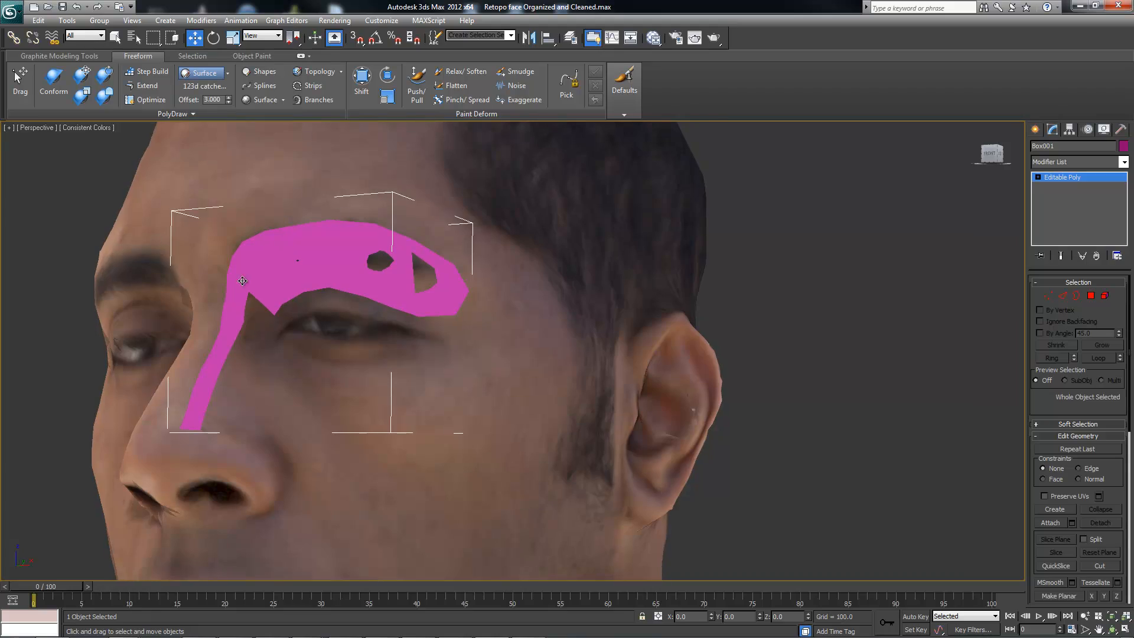
alt+middle_drag(299, 255, 301, 238)
Step: Display Edged Faces and compare the new strip mesh with the scanned head's wireframe from several angles
key(F4)
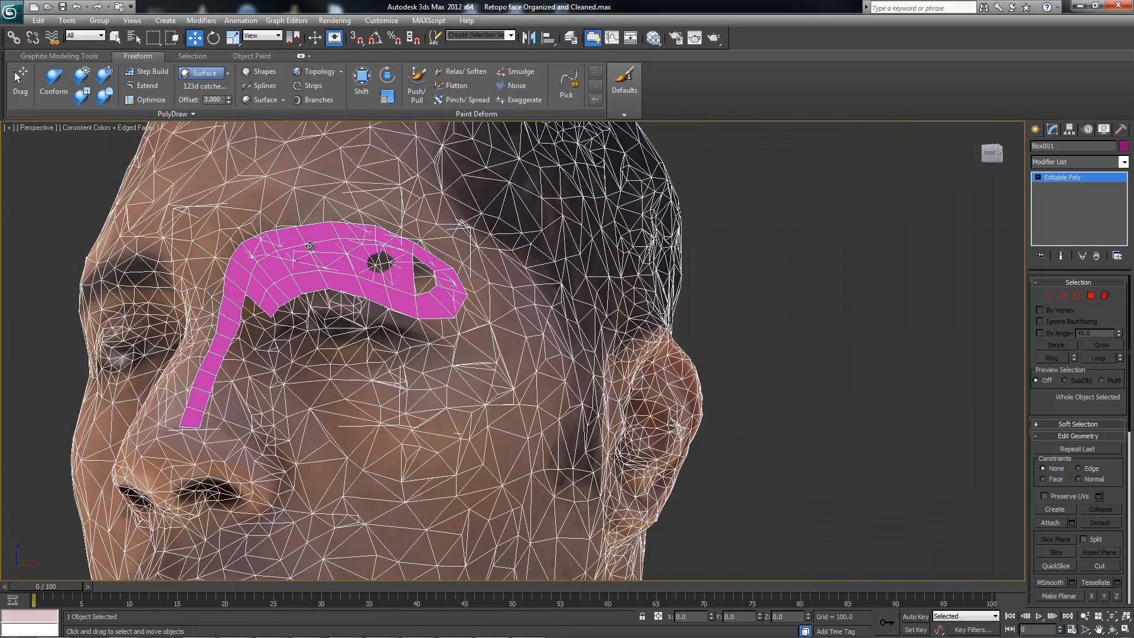
click(726, 326)
click(399, 304)
alt+middle_drag(328, 289, 320, 283)
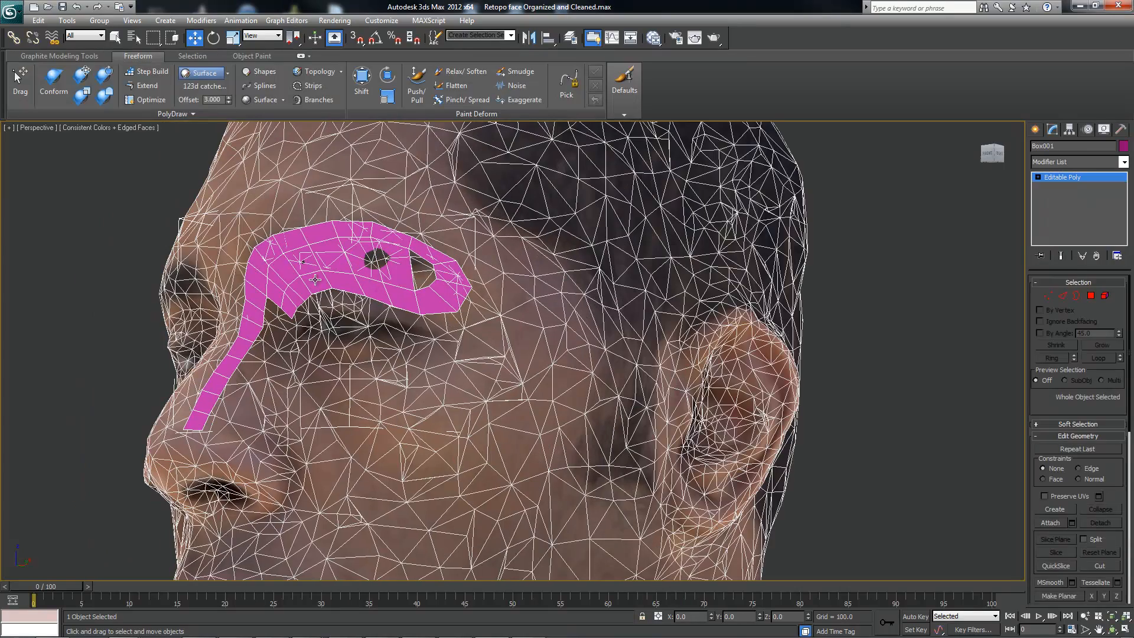
ctrl+click(251, 213)
click(931, 269)
alt+middle_drag(360, 270, 322, 272)
click(375, 285)
alt+middle_drag(431, 296, 639, 323)
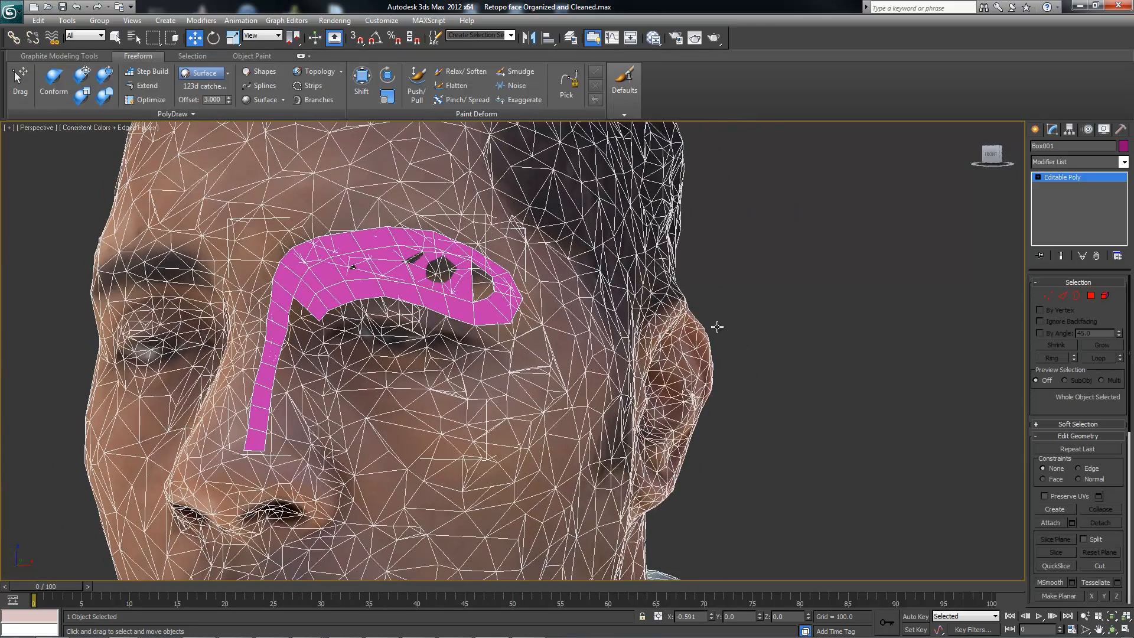
Step: Select the scanned head mesh, examine its wireframe around the new strip from the side, and deselect it
click(768, 290)
click(432, 209)
click(778, 272)
click(472, 209)
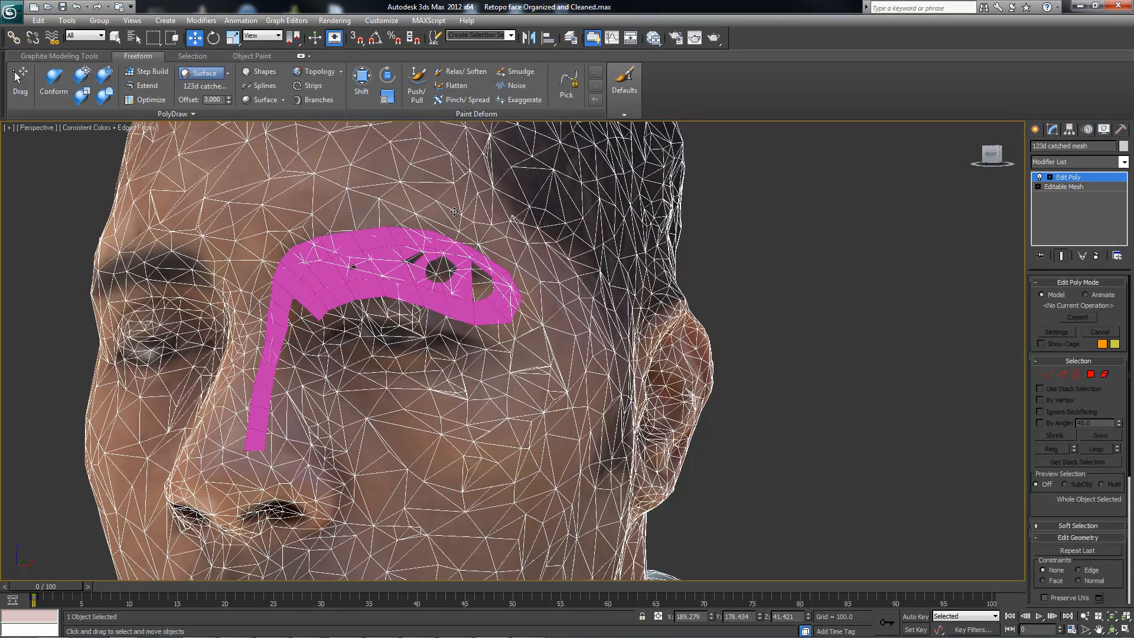
alt+middle_drag(463, 211, 403, 208)
key(z)
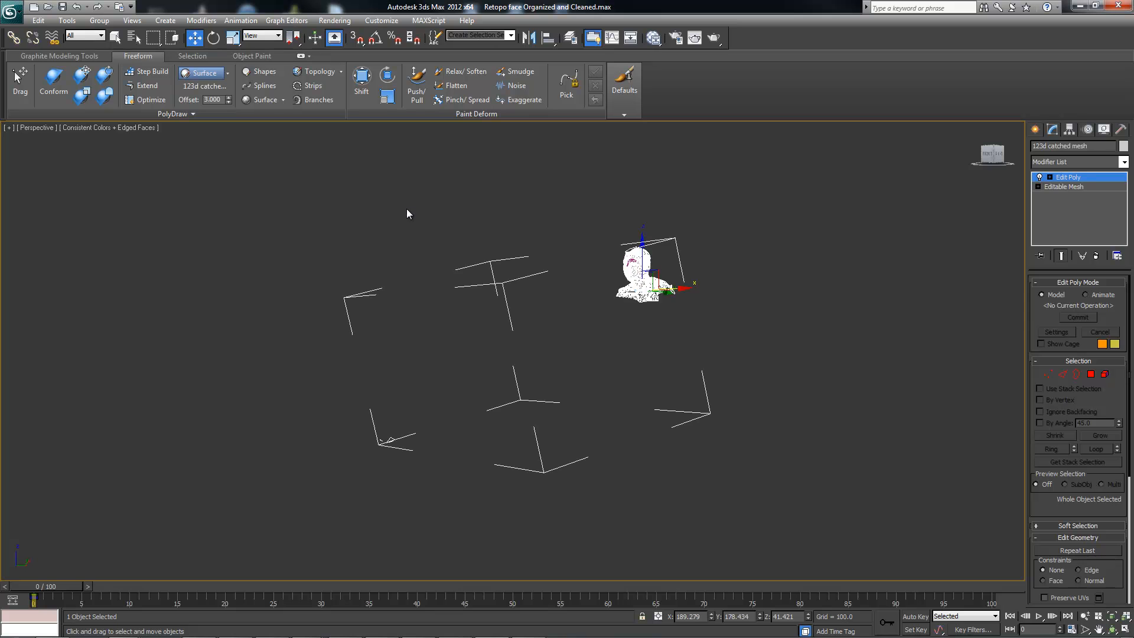
middle_drag(531, 228, 476, 311)
scroll(477, 310, up, 5)
middle_drag(581, 317, 412, 312)
scroll(476, 287, up, 3)
scroll(476, 300, up, 3)
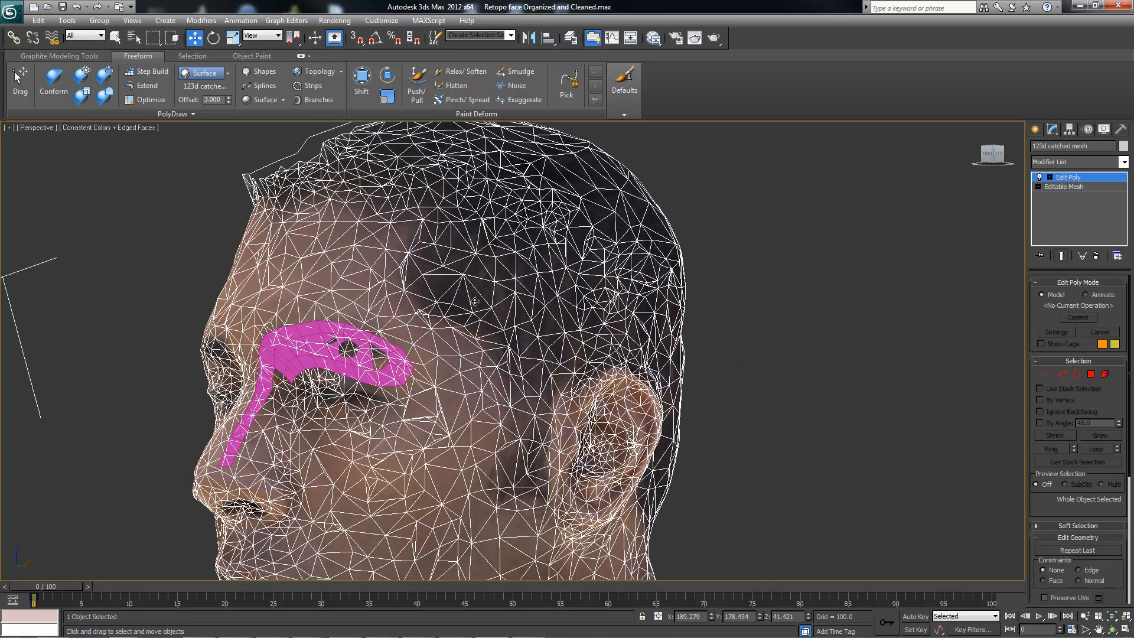
middle_drag(458, 434, 499, 368)
click(791, 371)
alt+middle_drag(392, 288, 374, 316)
scroll(373, 316, up, 1)
scroll(392, 283, down, 1)
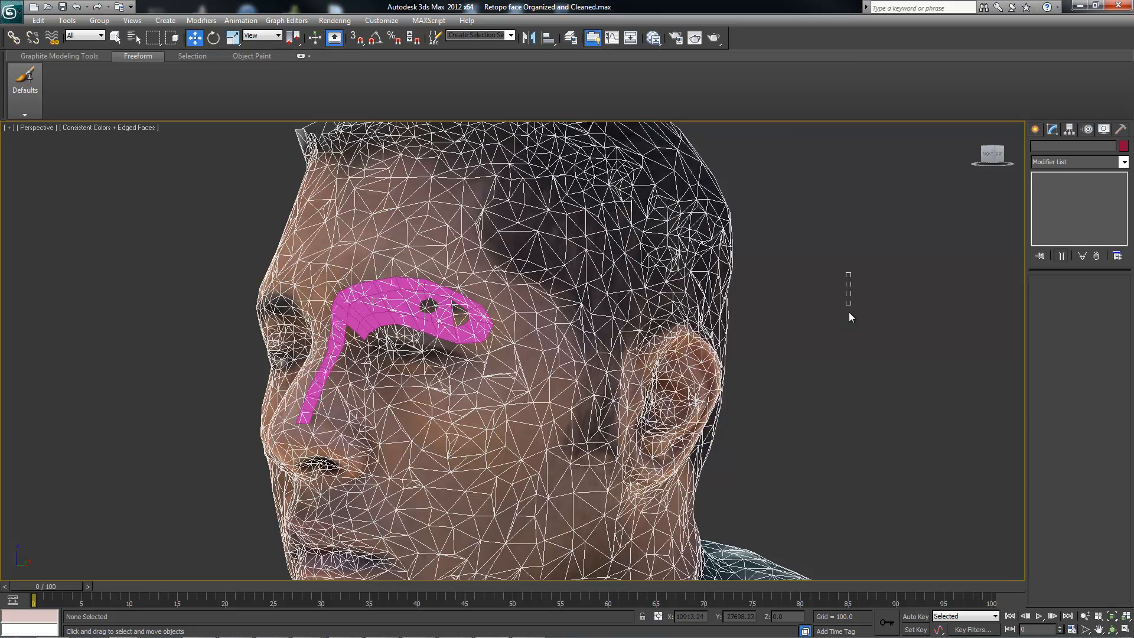
Step: Select the new strip mesh and toggle the viewport's Edged Faces display off and back on
click(375, 326)
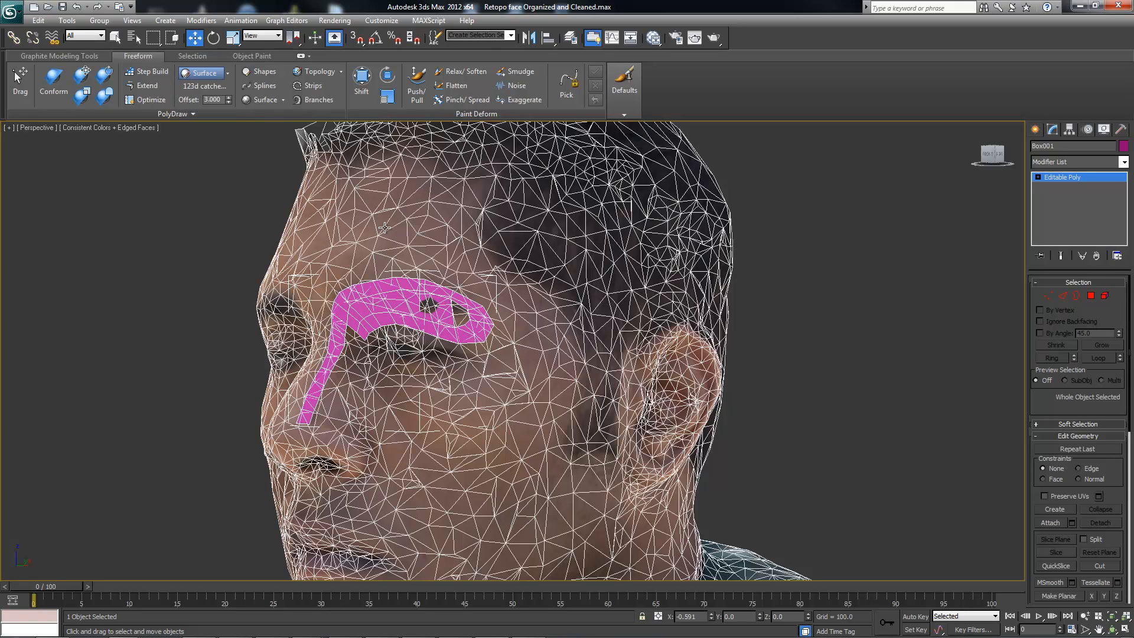
click(115, 127)
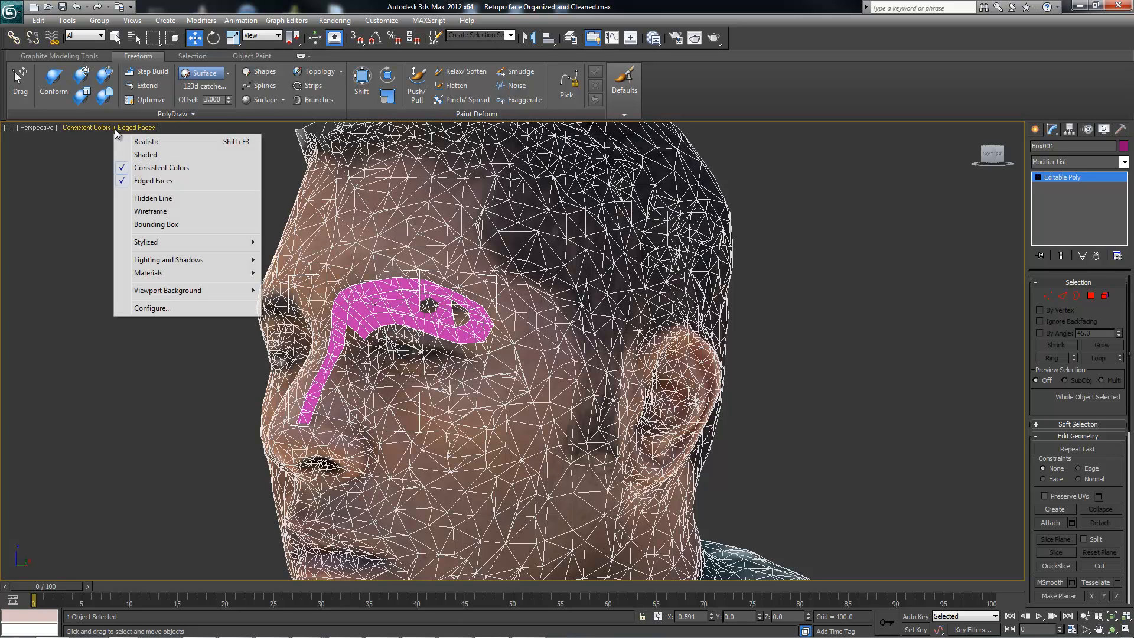
click(142, 182)
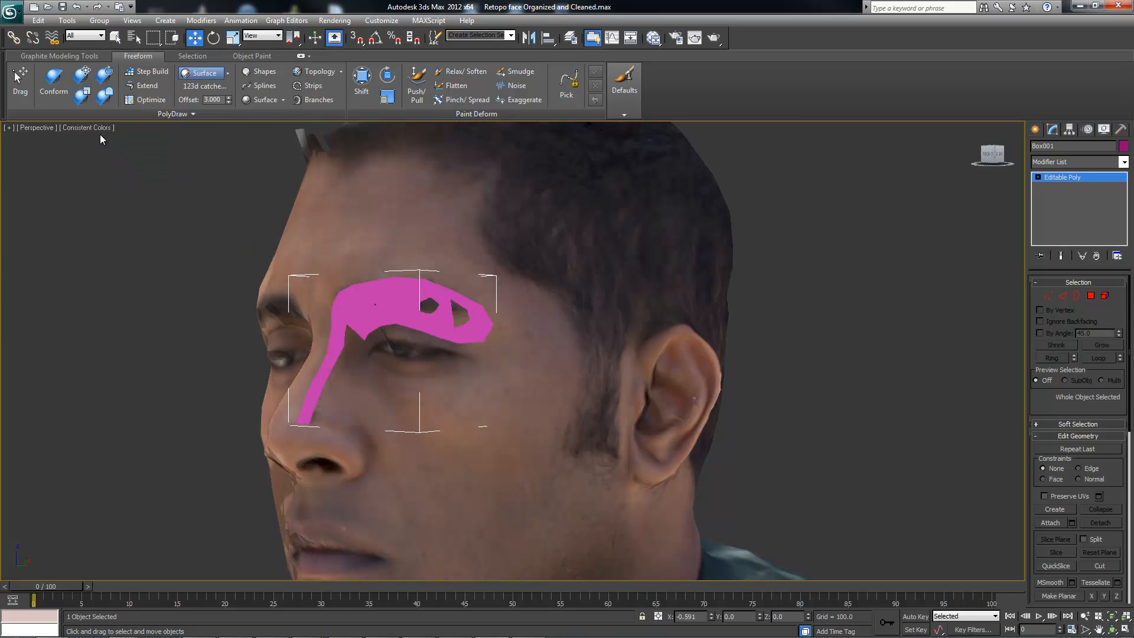
click(105, 131)
click(131, 182)
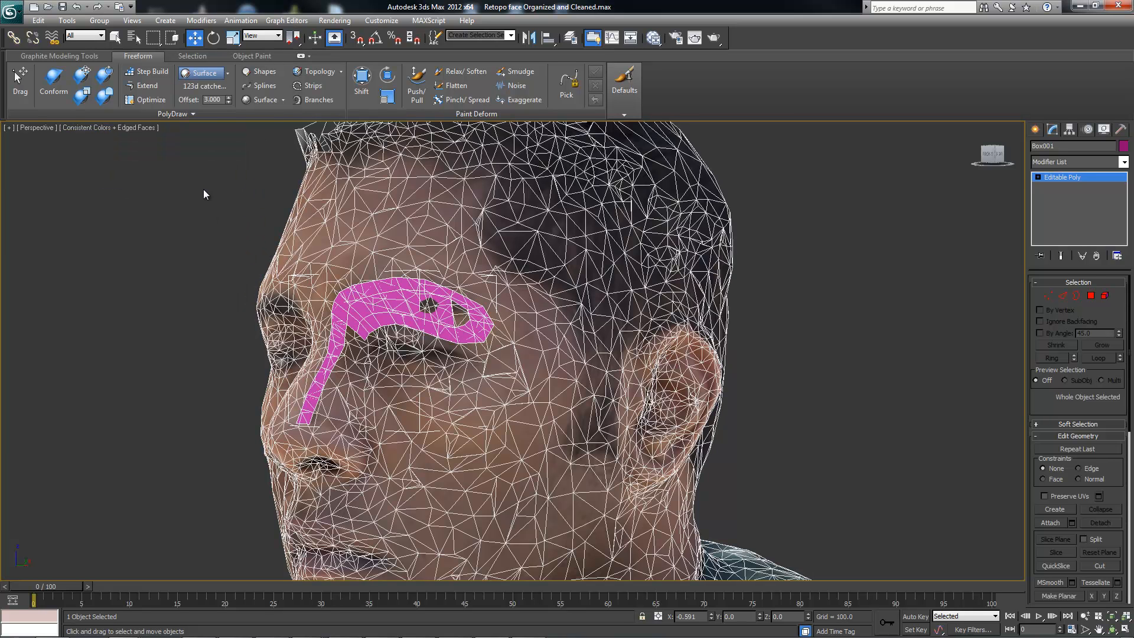
Step: Review the selection display options in Viewport Configuration and check how the strip mesh displays when selected and deselected
click(117, 127)
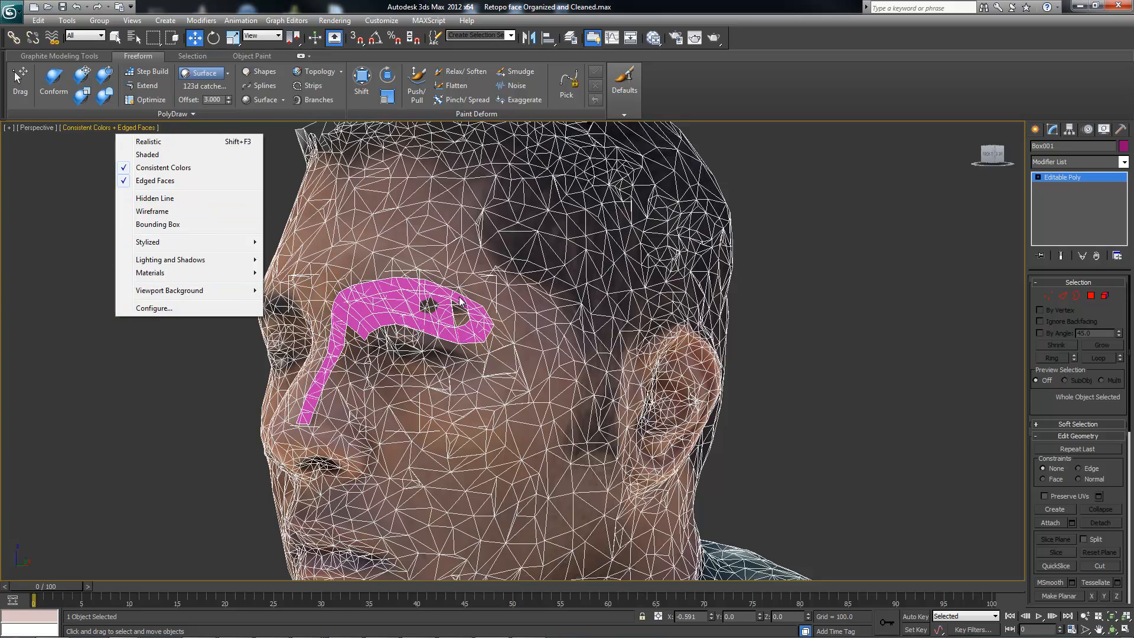
click(255, 307)
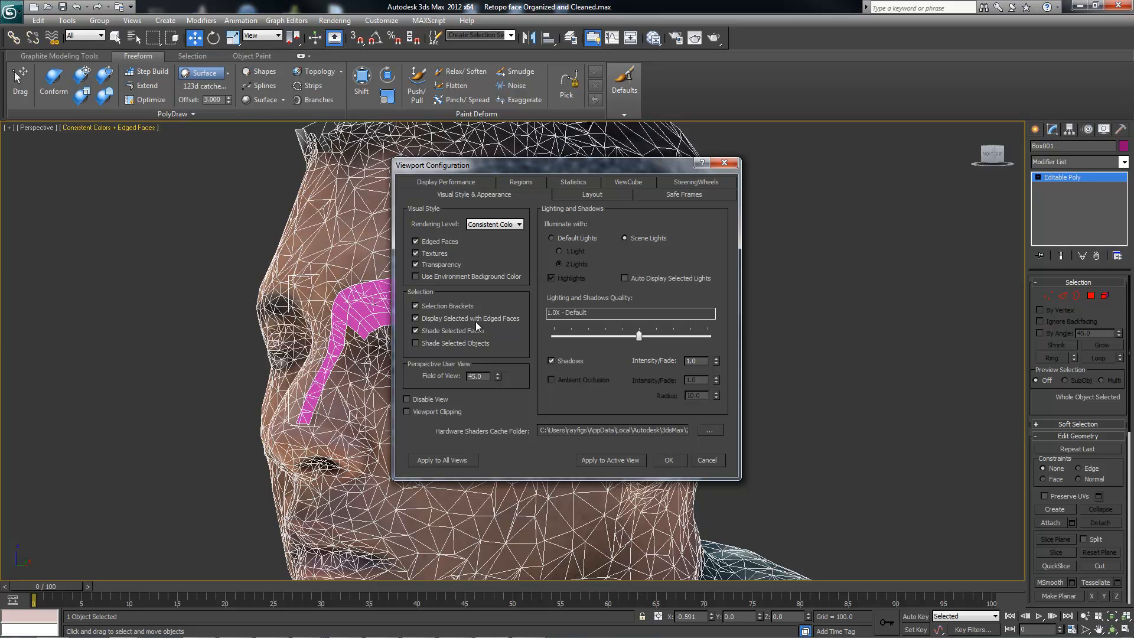
click(669, 462)
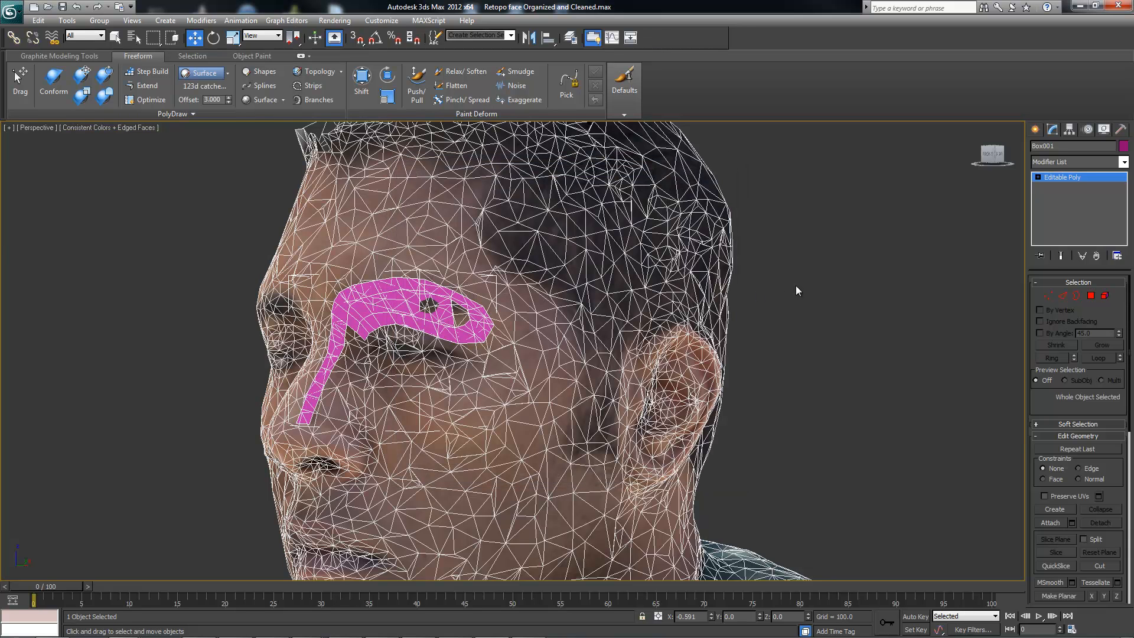
click(841, 303)
click(379, 323)
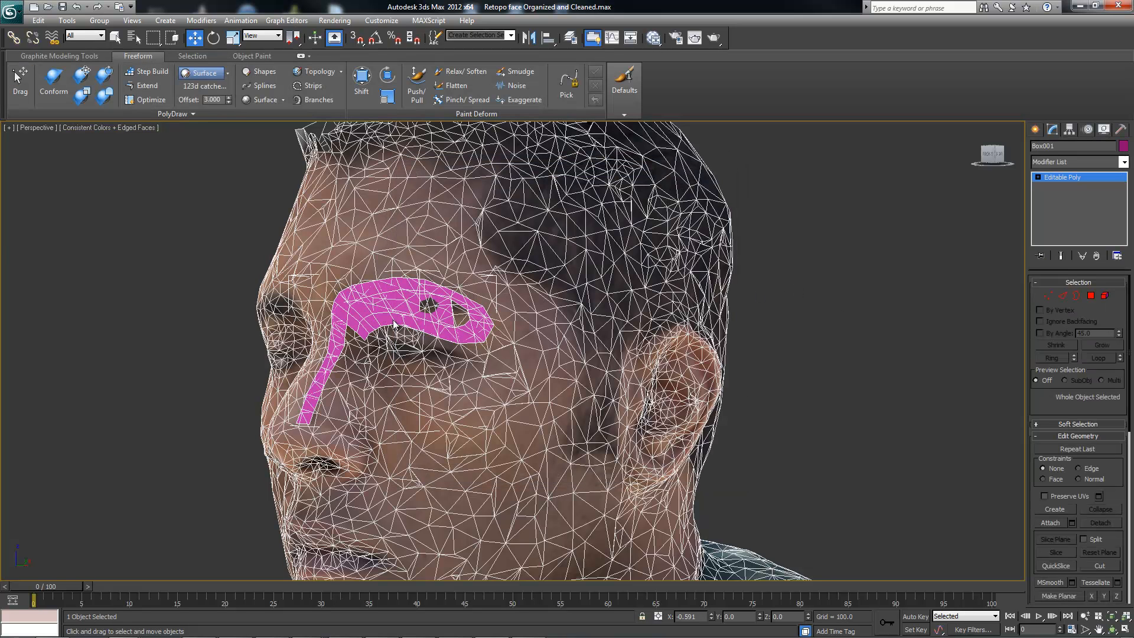
click(841, 275)
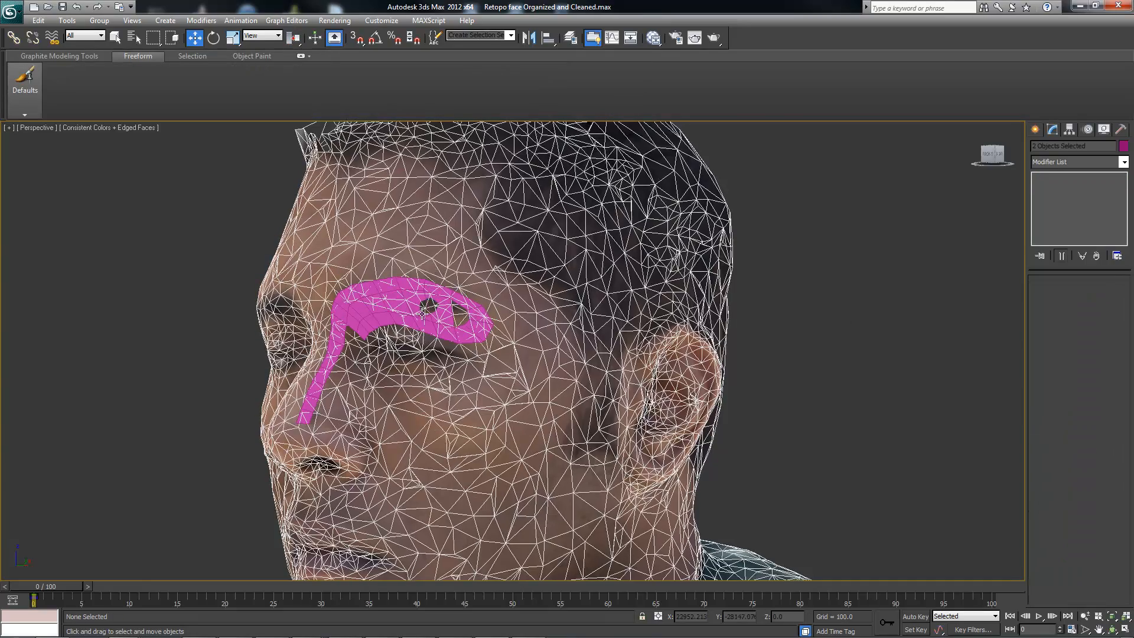
Step: Turn off the Edged Faces display in the viewport
middle_drag(718, 414, 422, 322)
alt+middle_drag(422, 322, 413, 311)
key(z)
click(142, 126)
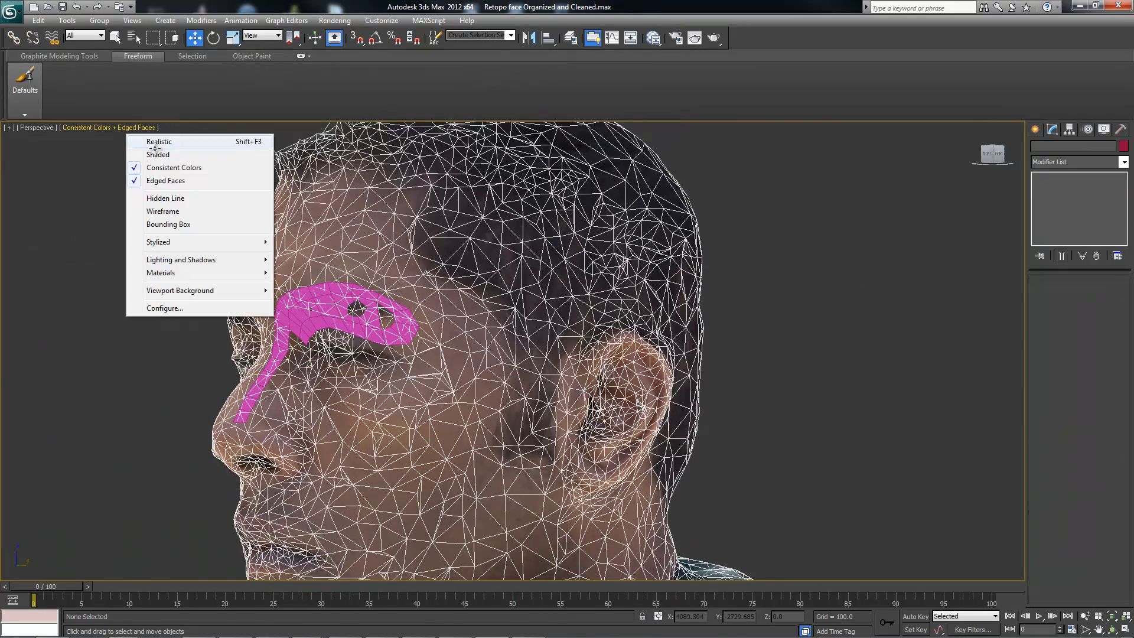
click(165, 180)
Step: Examine the strip mesh against the textured head from several angles with Edged Faces hidden, leaving nothing selected
click(301, 304)
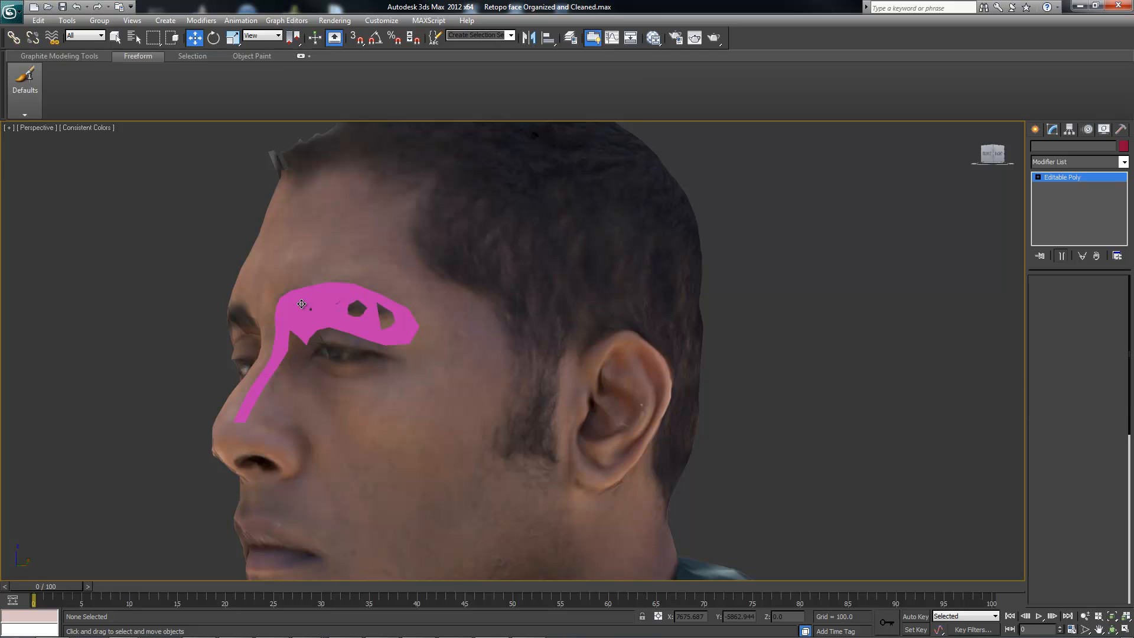
alt+middle_drag(303, 281, 382, 269)
alt+middle_drag(371, 222, 381, 170)
click(491, 197)
alt+middle_drag(555, 245, 501, 322)
middle_drag(511, 257, 327, 242)
click(675, 283)
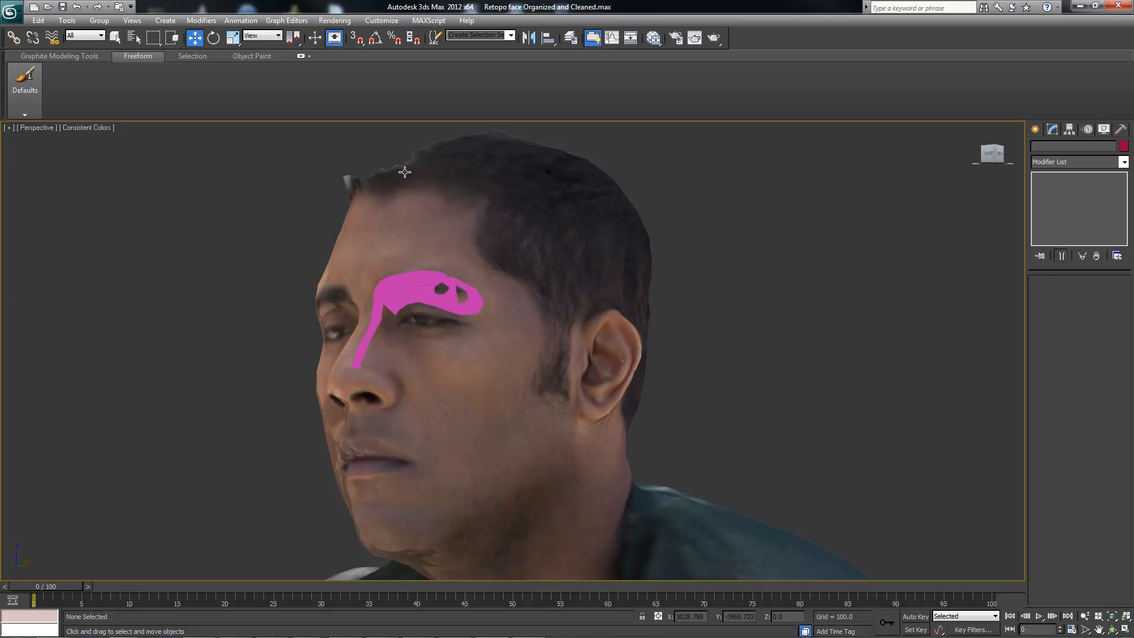
Step: Change the scanned head's display settings in Object Properties to show it in plain grey instead of its texture
click(427, 199)
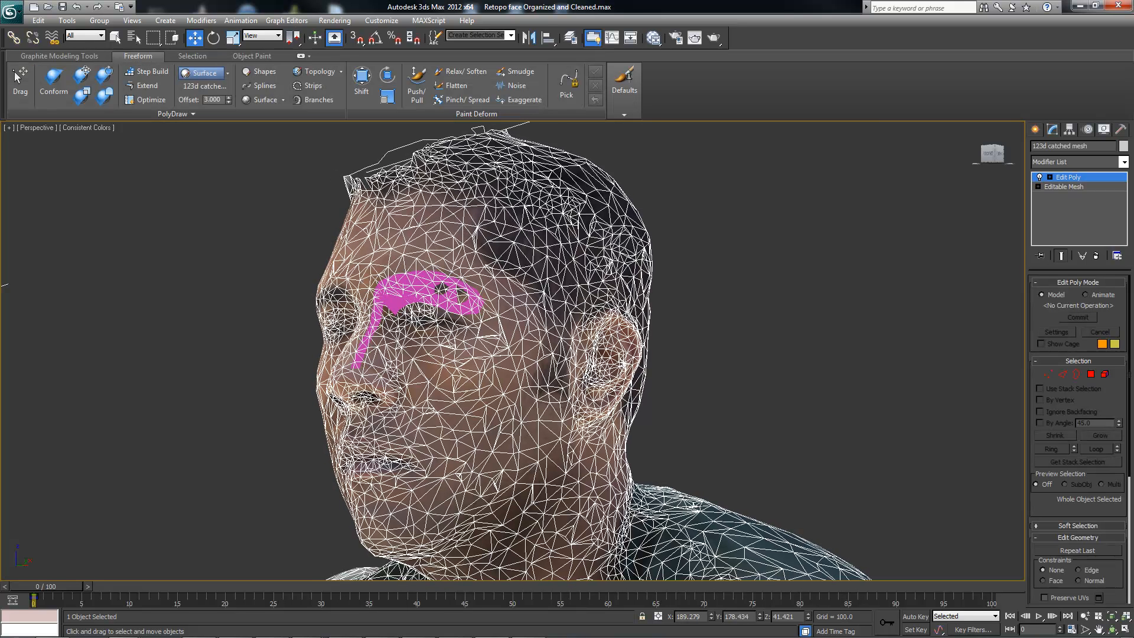
right_click(433, 219)
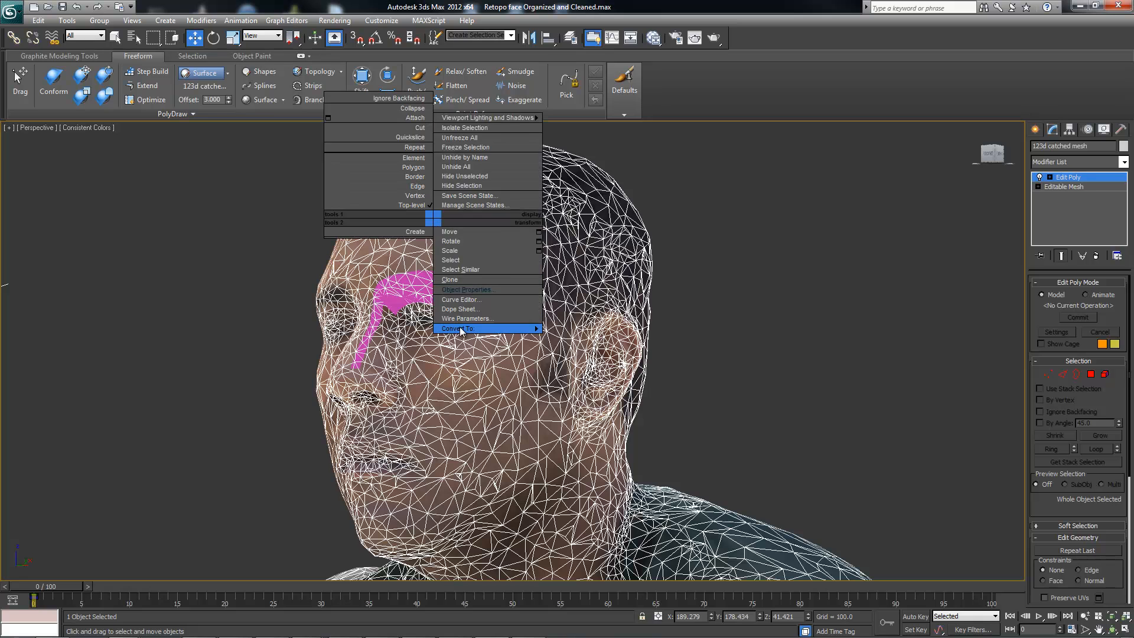
click(468, 290)
click(275, 269)
click(418, 456)
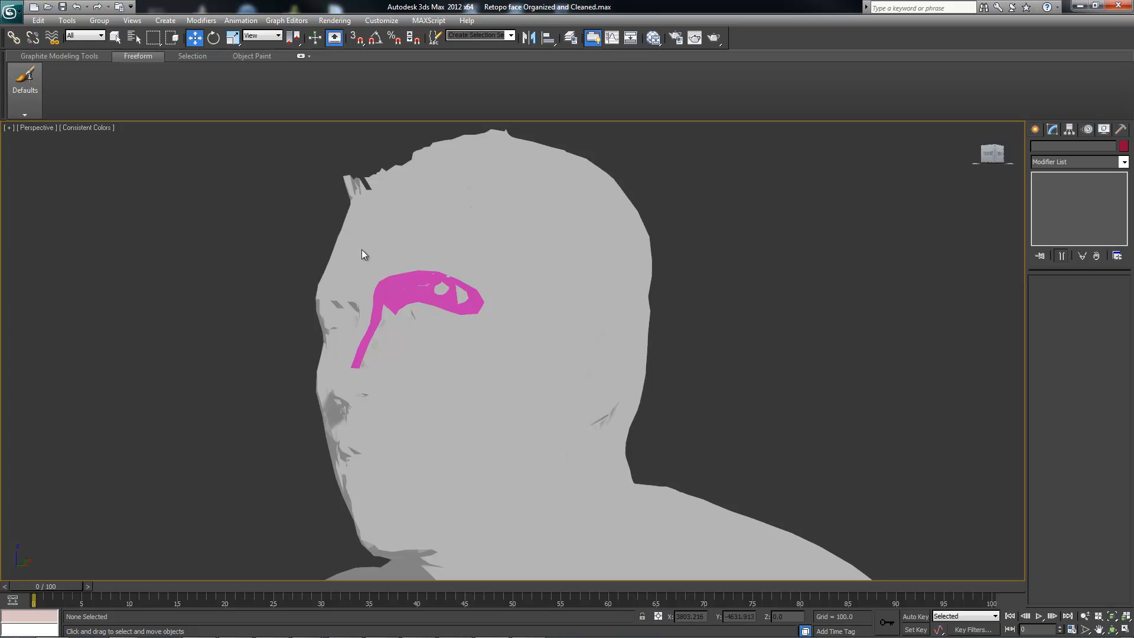
scroll(349, 250, up, 5)
middle_drag(311, 272, 438, 261)
alt+middle_drag(259, 289, 398, 282)
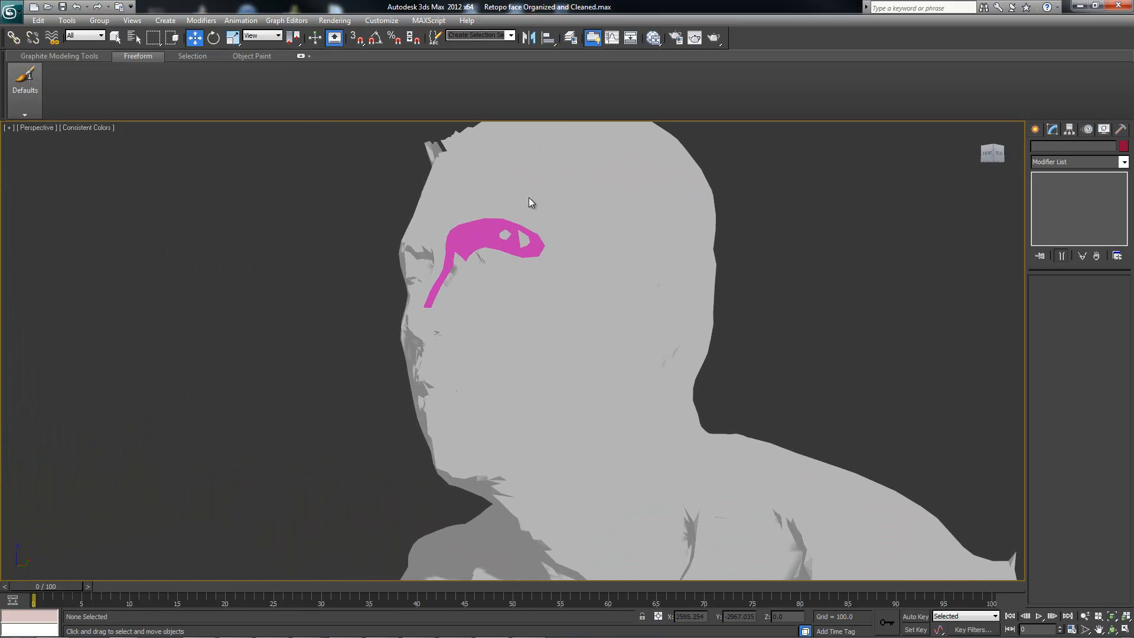
Step: Select the 123d catched mesh by name and turn off Show Frozen in Gray in its Object Properties
right_click(522, 183)
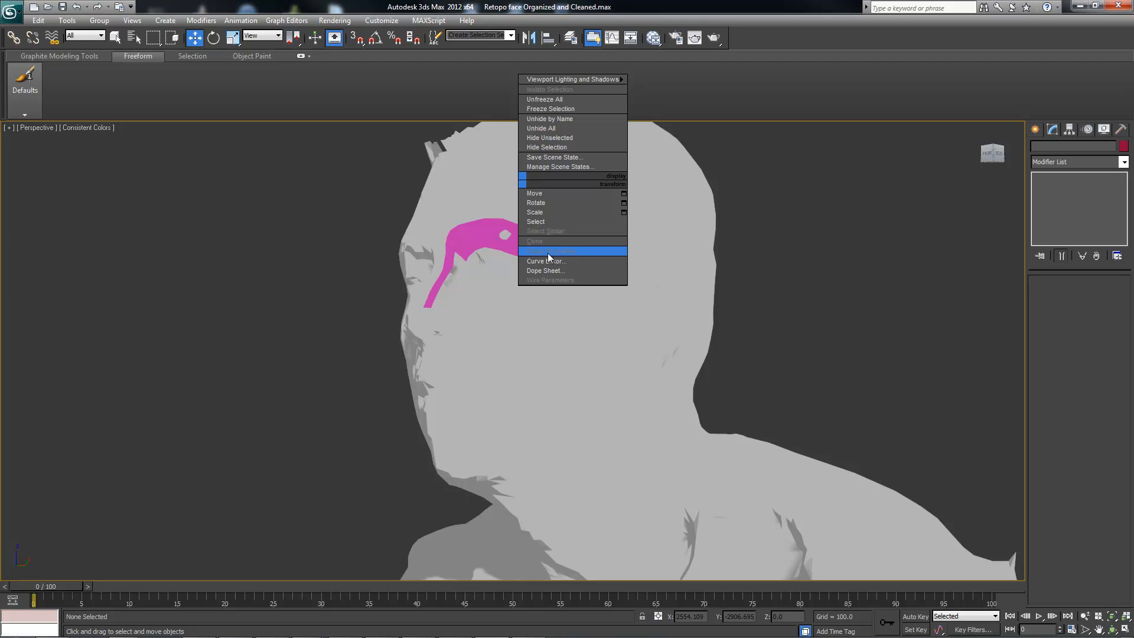
key(h)
click(248, 157)
click(113, 212)
click(111, 210)
click(155, 221)
click(300, 452)
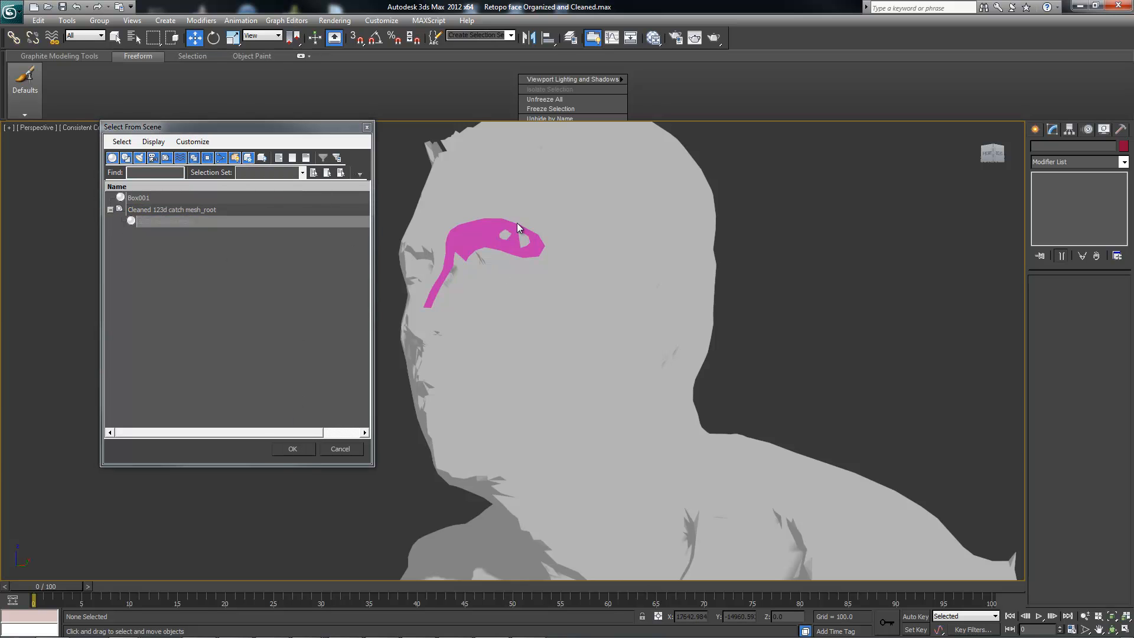
right_click(538, 209)
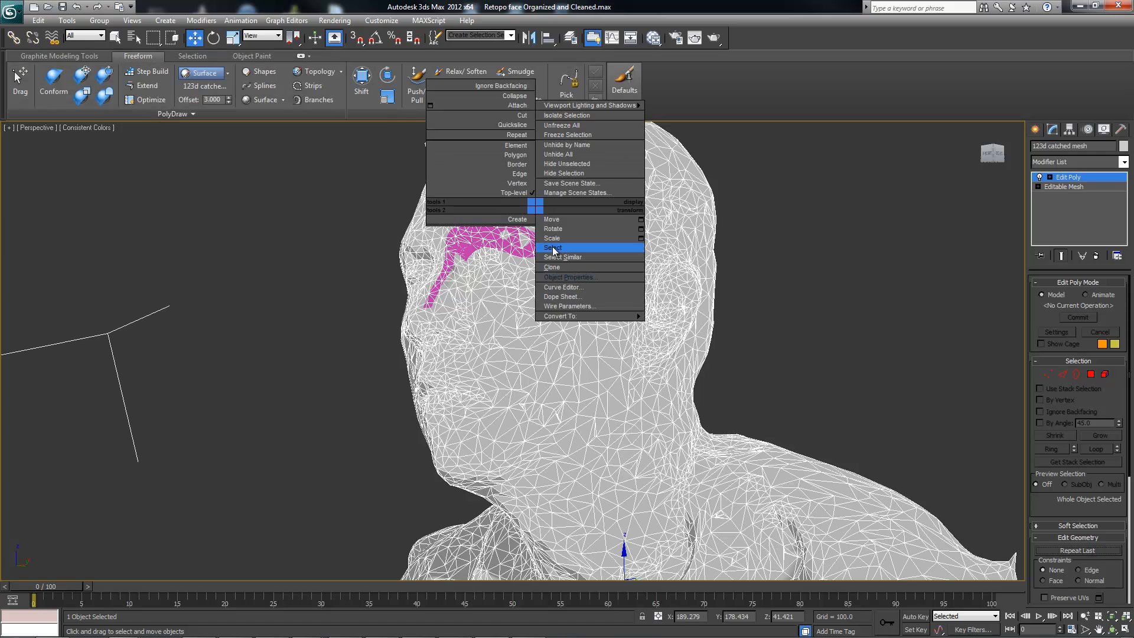
click(562, 278)
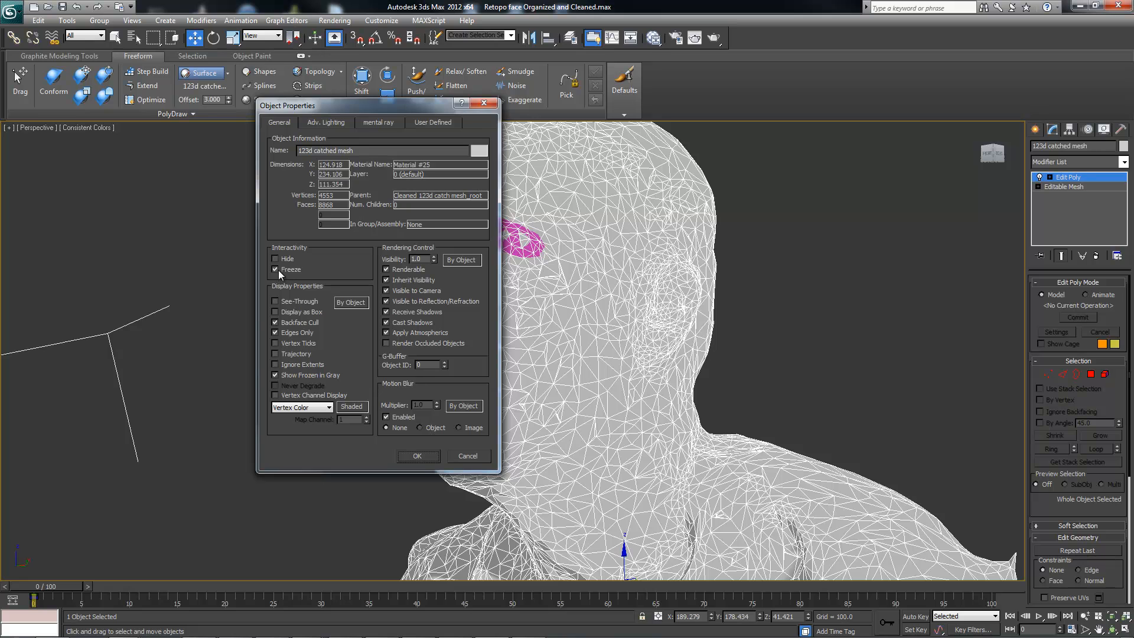
drag(351, 110, 246, 112)
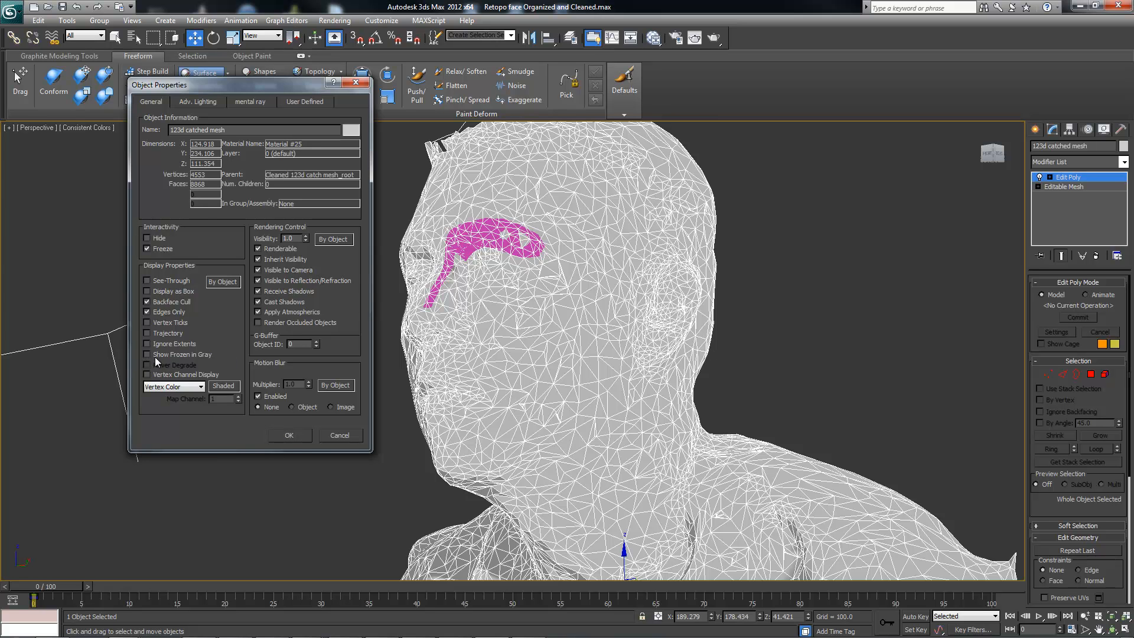
click(289, 434)
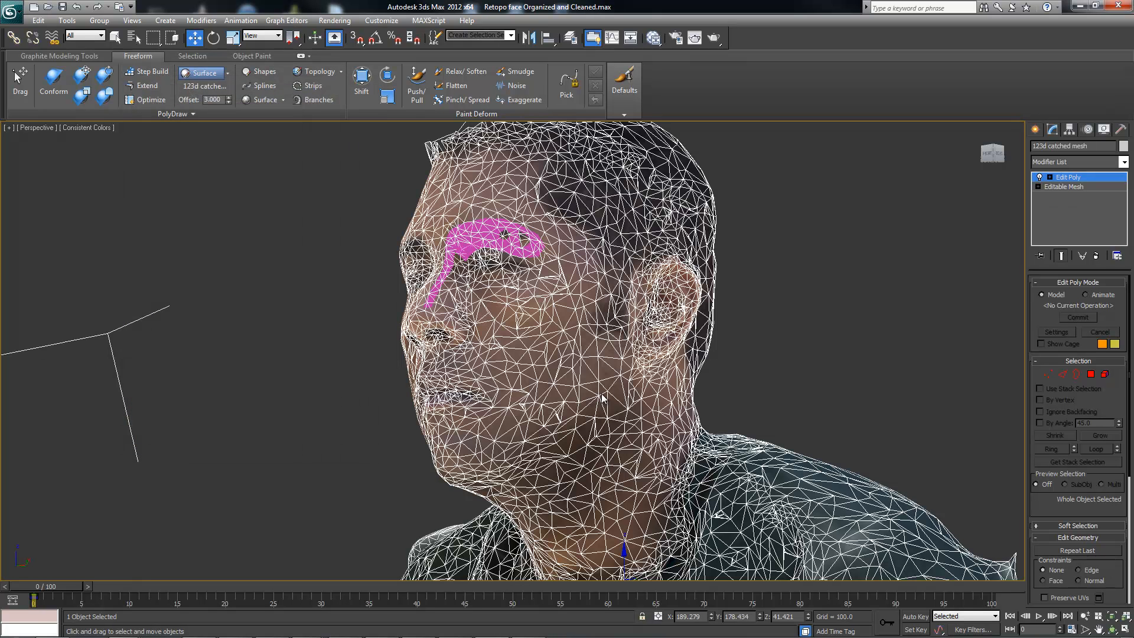
Step: Check the Freeze and Show Frozen in Gray settings in the scanned head's Object Properties
click(576, 307)
click(546, 300)
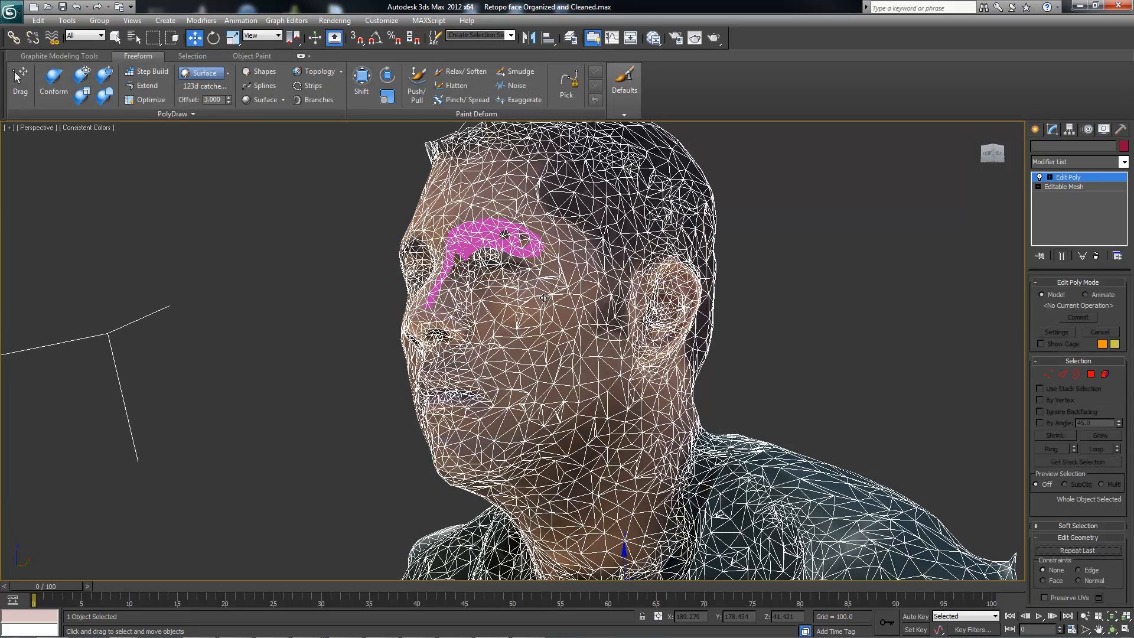
right_click(542, 303)
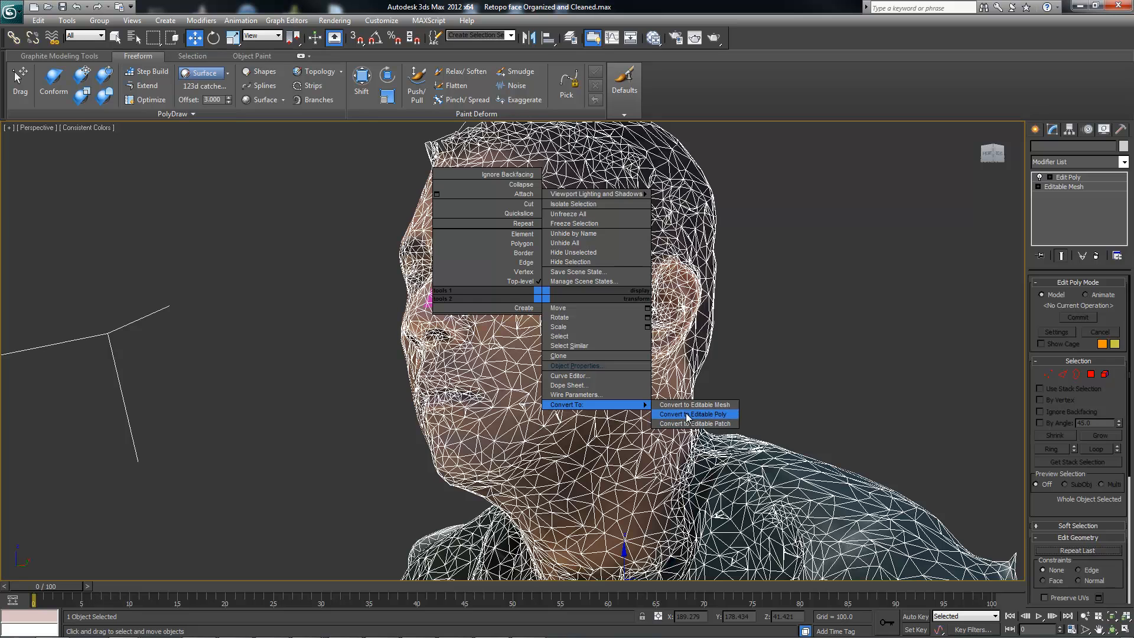
click(584, 366)
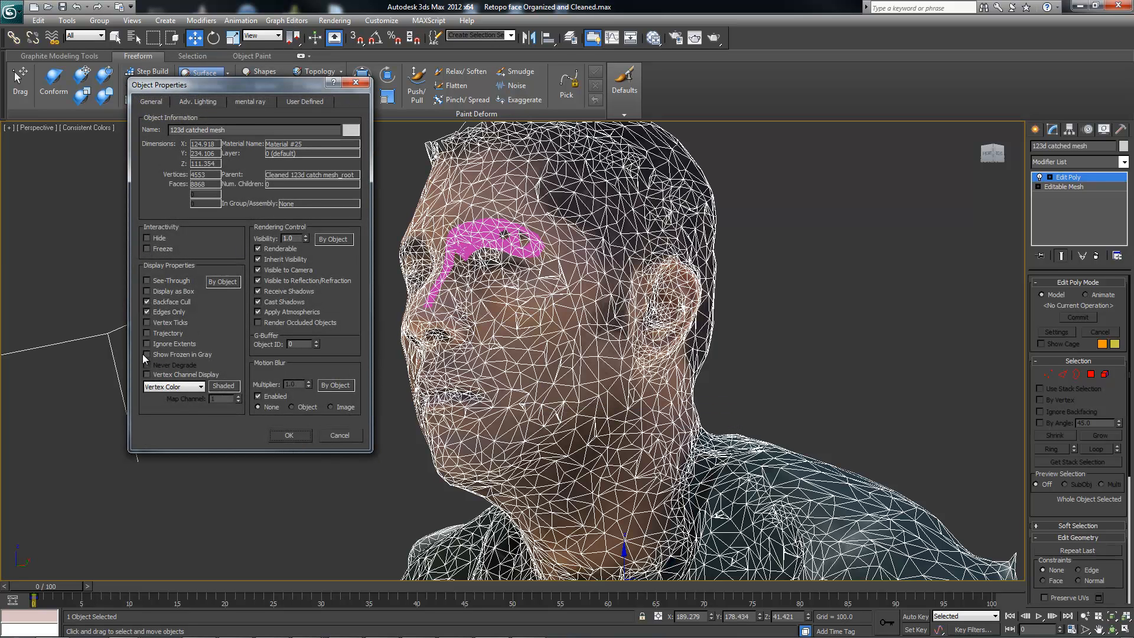
click(303, 437)
Step: Create a new layer named 123d reference with the scanned head selected
middle_drag(604, 222, 676, 269)
click(675, 268)
mouse_move(458, 268)
alt+middle_down()
mouse_move(481, 281)
mouse_move(471, 265)
alt+middle_up()
click(458, 253)
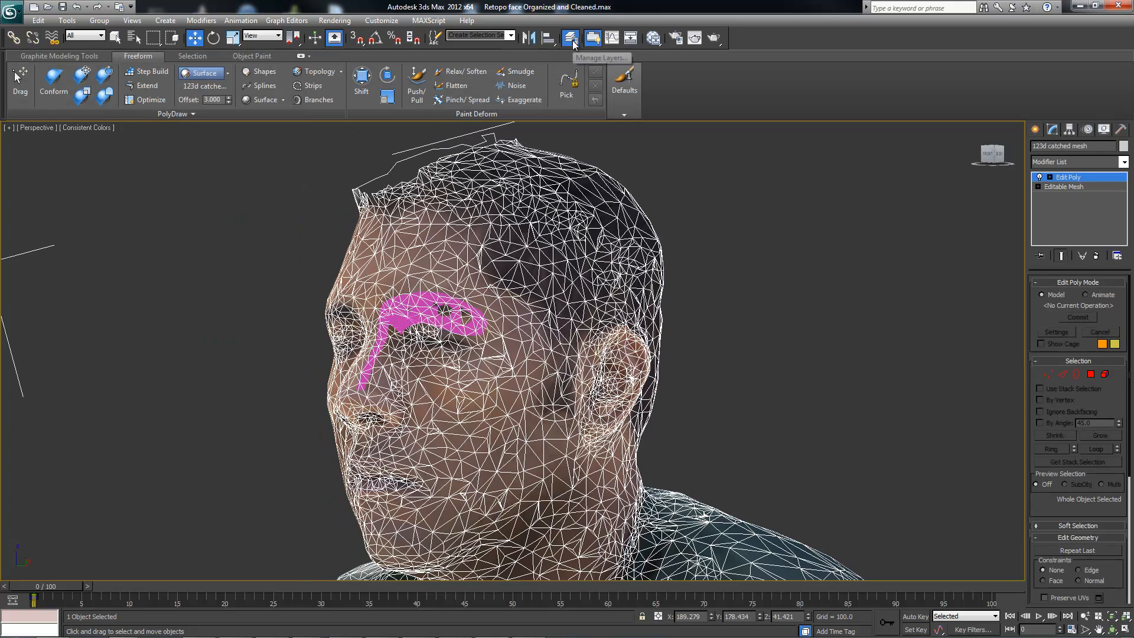
drag(213, 155, 229, 150)
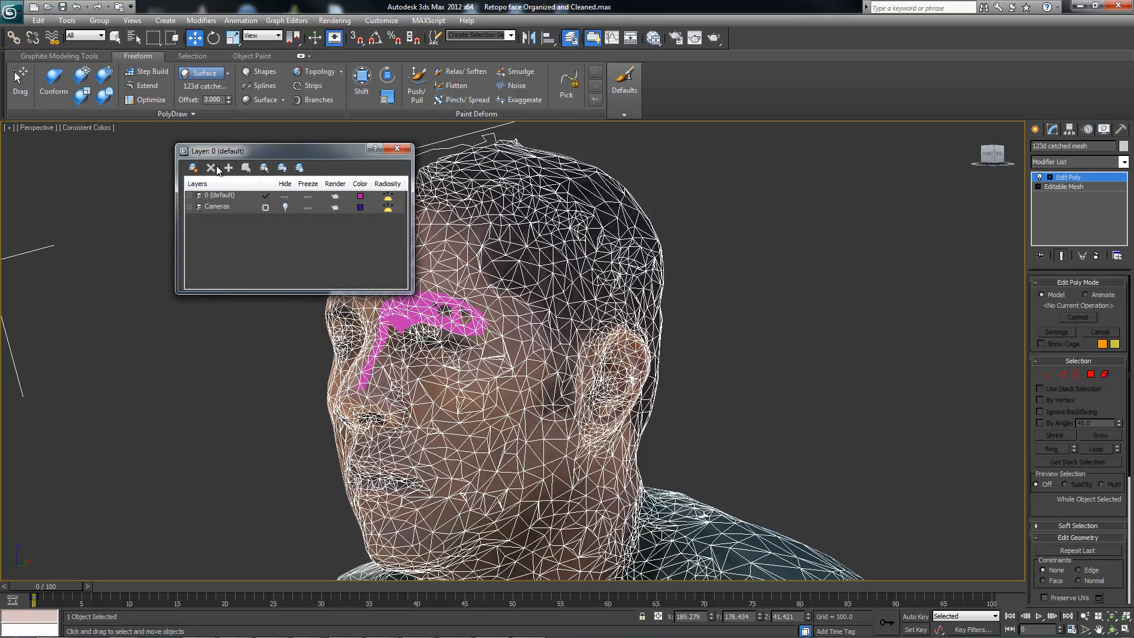
click(192, 168)
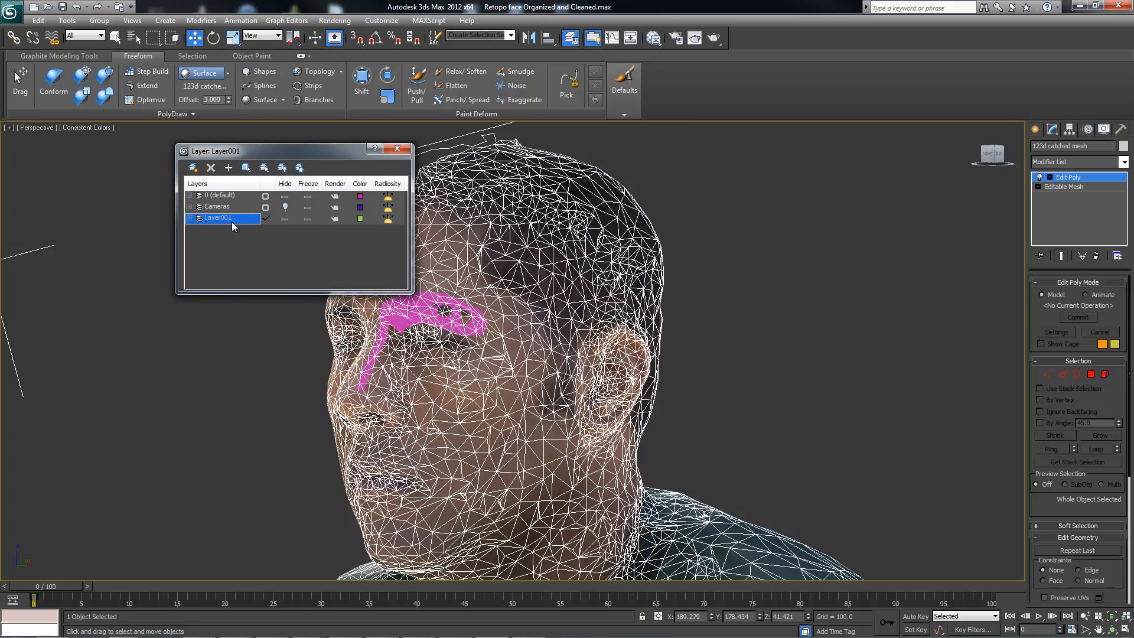
text(123d reference)
key(Return)
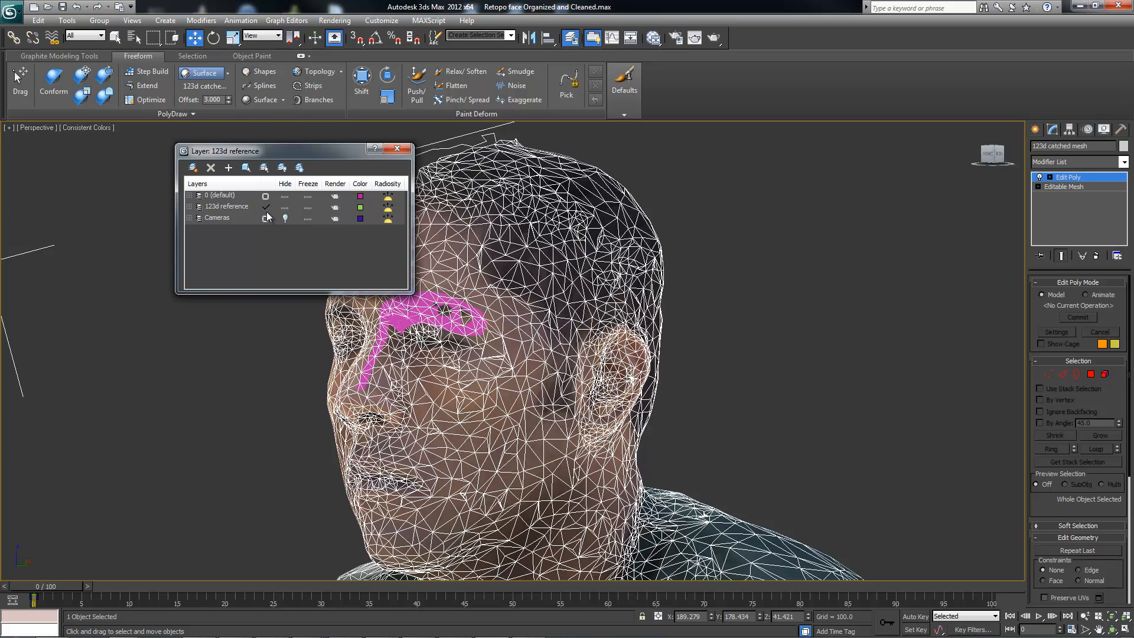
Step: Freeze the 123d reference layer and make layer 0 (default) the current layer
click(308, 208)
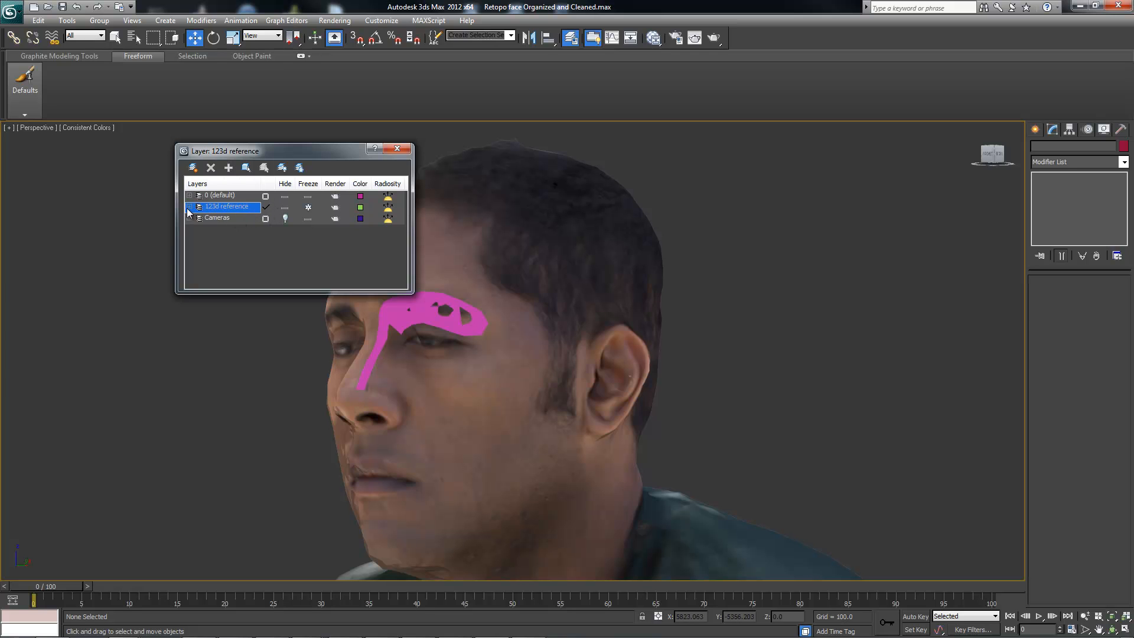
click(218, 196)
click(266, 196)
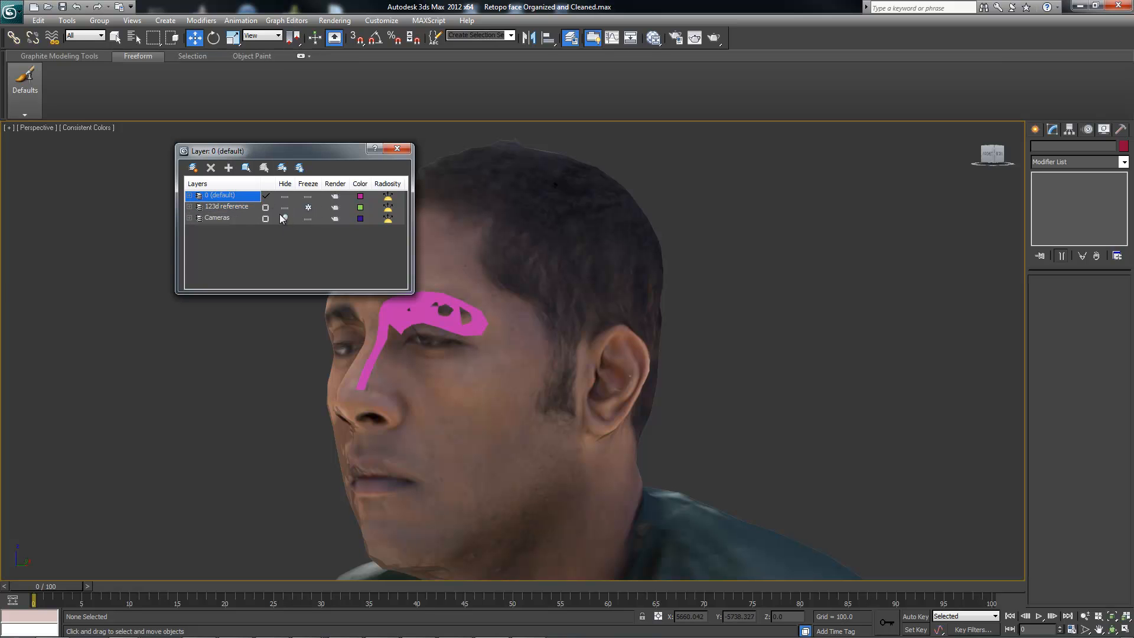
click(393, 151)
Step: Select the magenta strip mesh over the brow and inspect it against the frozen textured head
alt+middle_drag(419, 288, 395, 293)
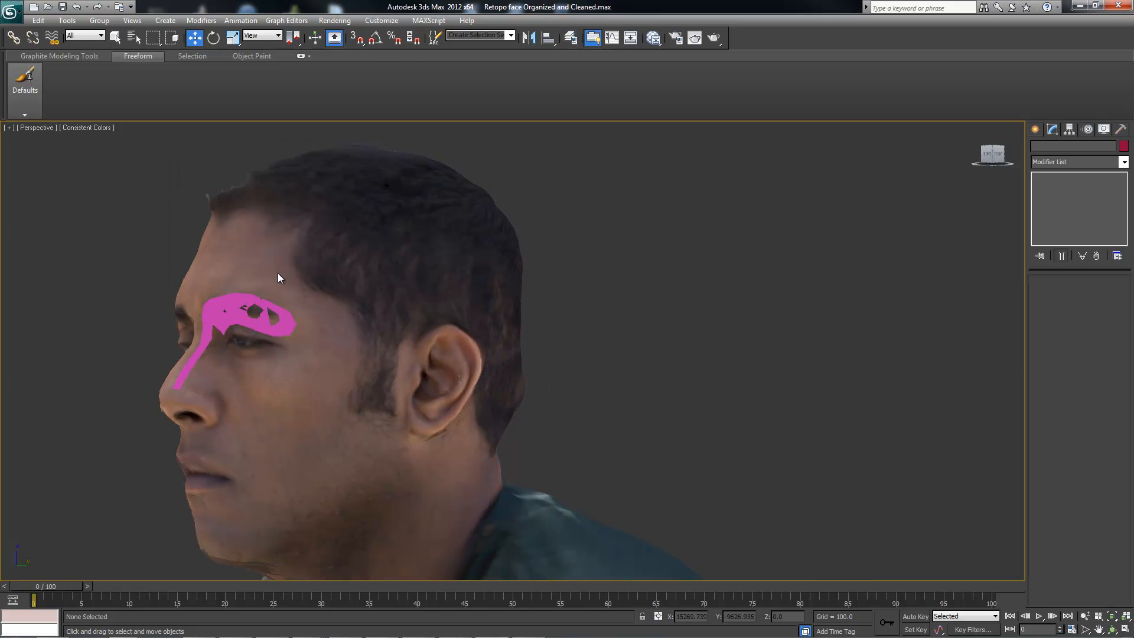
alt+middle_drag(246, 293, 349, 279)
scroll(382, 324, up, 1)
scroll(382, 324, down, 1)
alt+middle_drag(379, 326, 444, 352)
scroll(445, 352, up, 4)
click(387, 316)
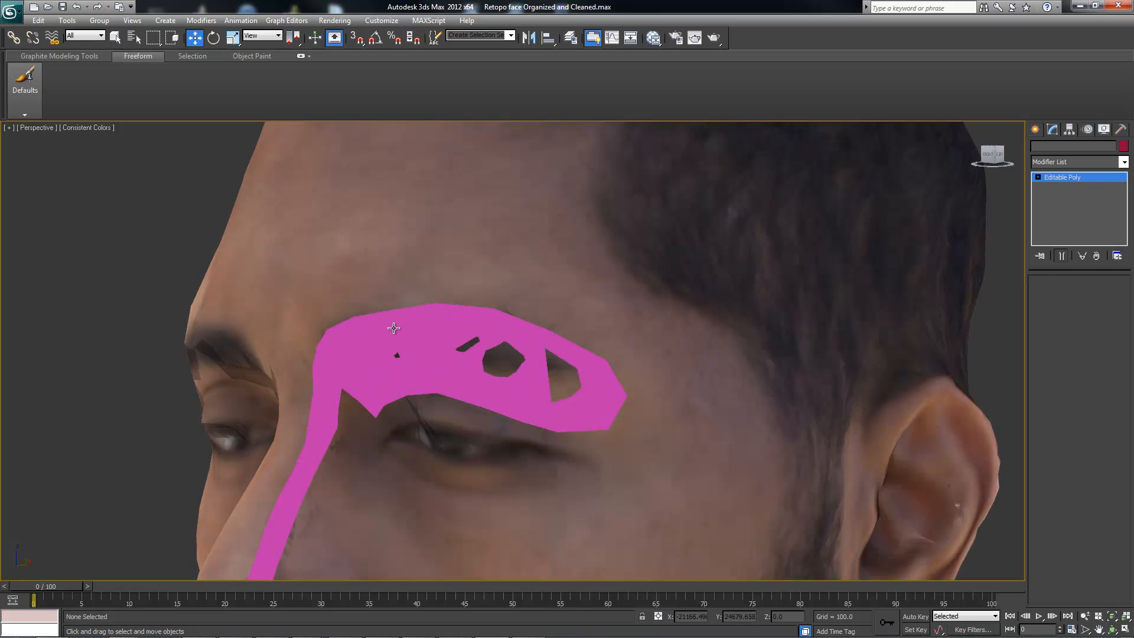
alt+middle_drag(387, 316, 464, 338)
scroll(465, 337, down, 5)
alt+middle_drag(451, 256, 480, 269)
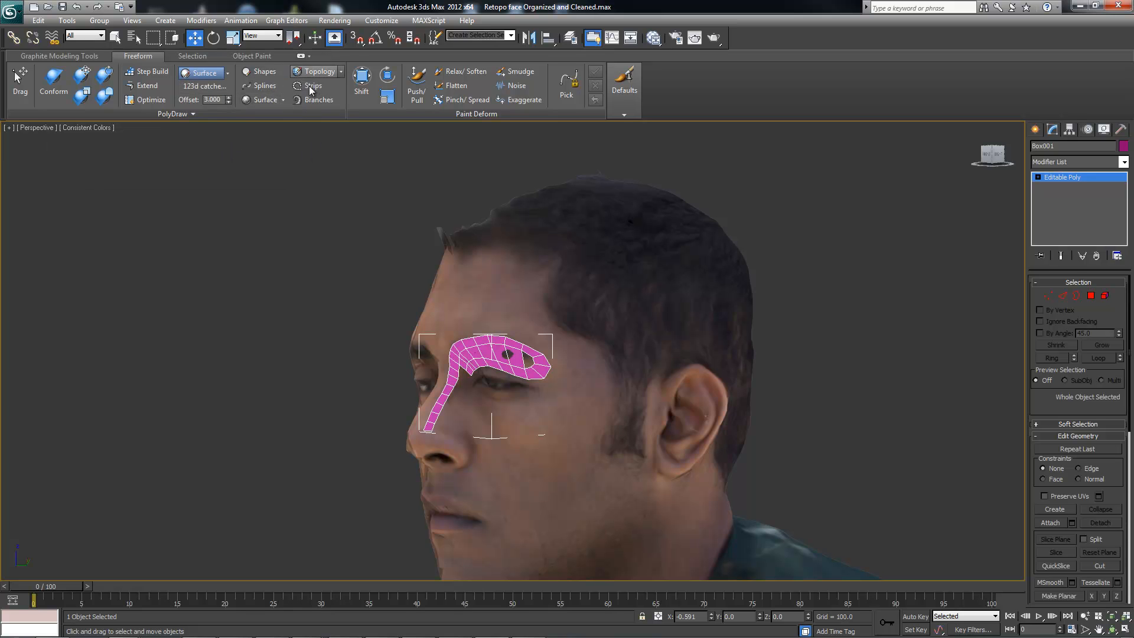
Step: Place six Step Build points in two columns running from above the outer brow up toward the hairline
alt+middle_drag(465, 338, 462, 307)
scroll(506, 347, up, 5)
click(155, 72)
middle_drag(436, 202, 459, 375)
alt+middle_drag(398, 327, 390, 327)
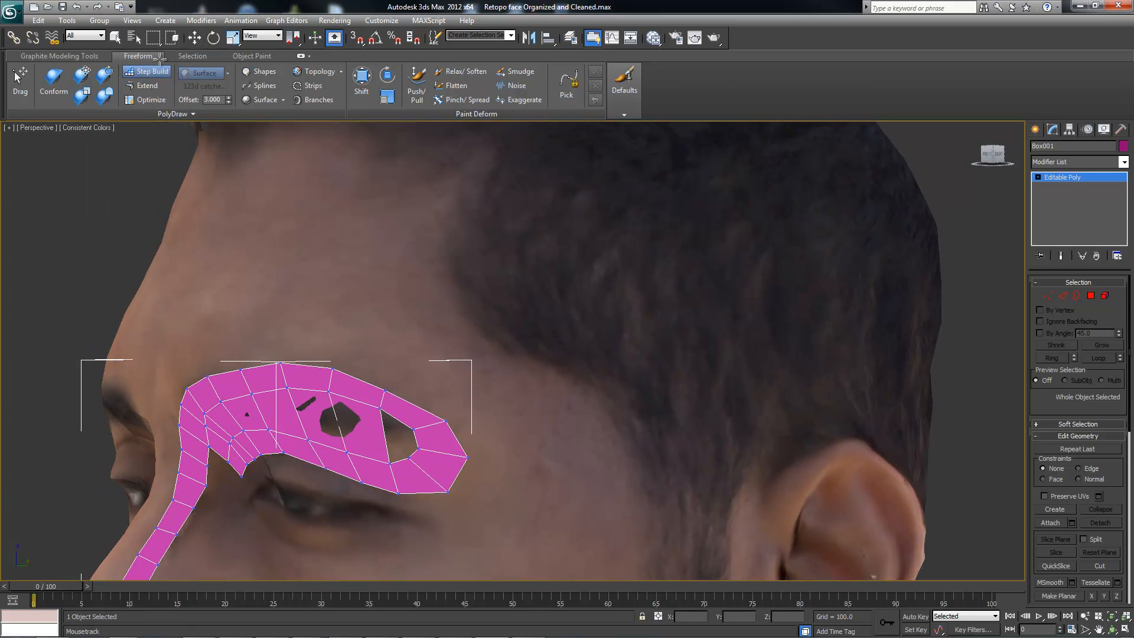
alt+drag(362, 335, 343, 335)
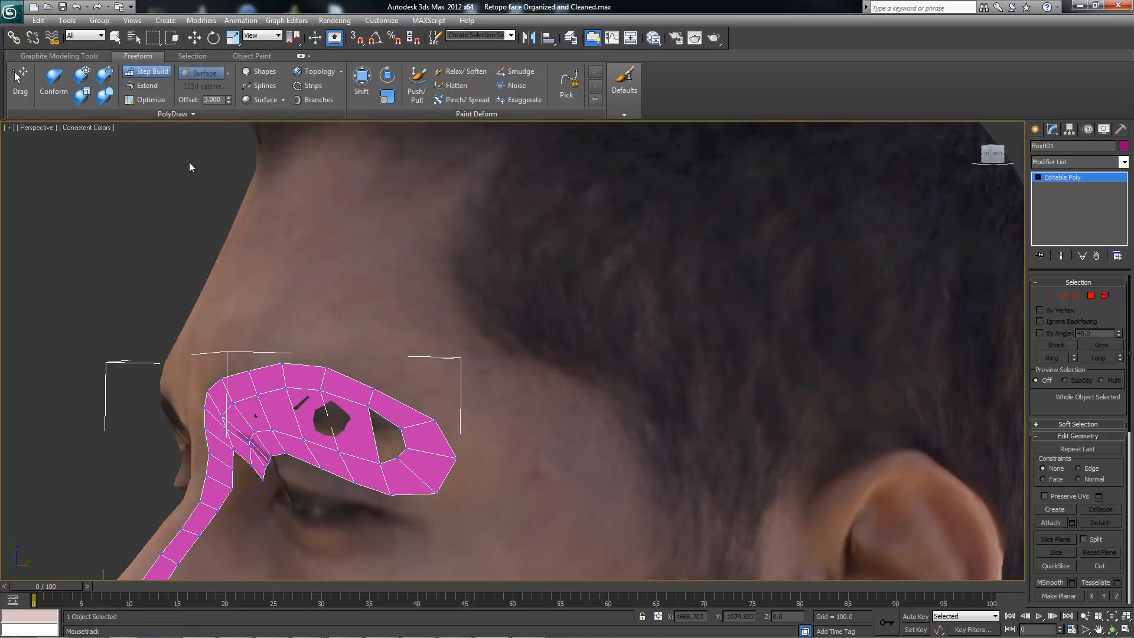
click(147, 72)
click(449, 373)
click(396, 356)
click(470, 330)
click(416, 303)
click(498, 302)
click(434, 264)
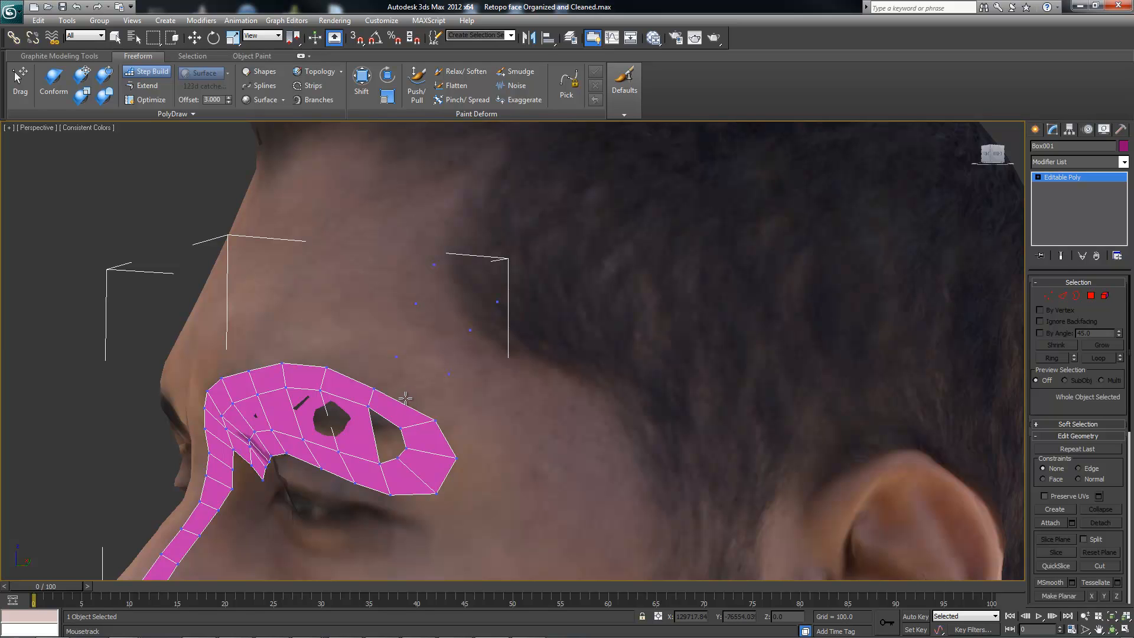
Step: Fill quads between the Step Build points, joining them to the outer edge of the brow strip
shift+drag(406, 397, 476, 274)
alt+middle_drag(494, 380, 463, 301)
alt+middle_drag(414, 427, 397, 419)
alt+middle_drag(380, 377, 384, 374)
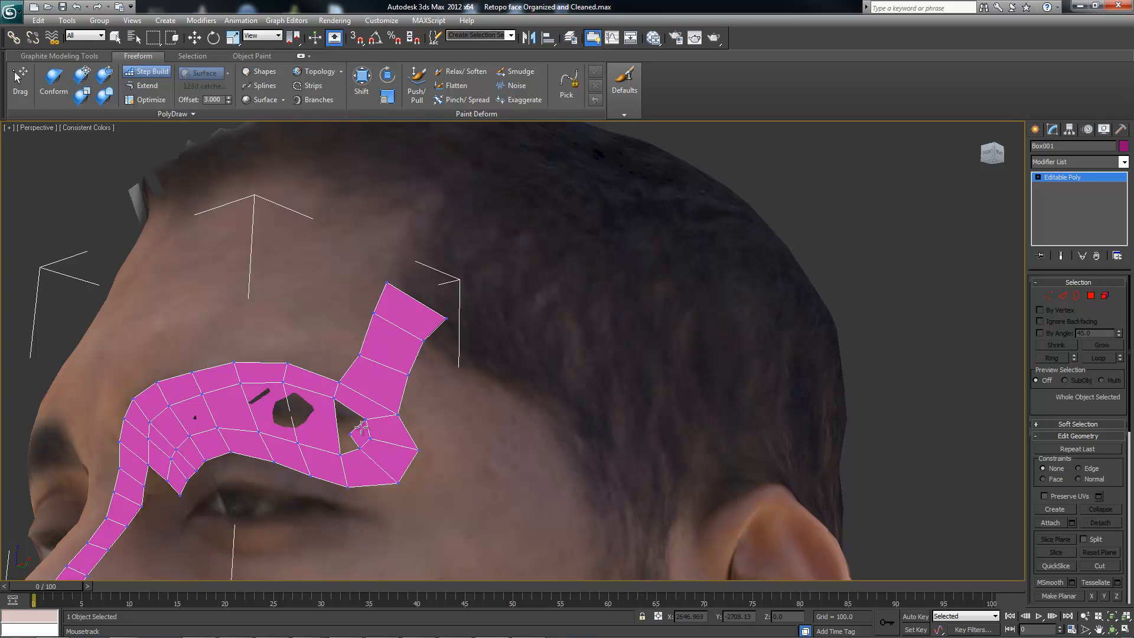
Step: Try filling the opening at the brow strip's outer end with Step Build polygons, and delete them again
shift+click(343, 423)
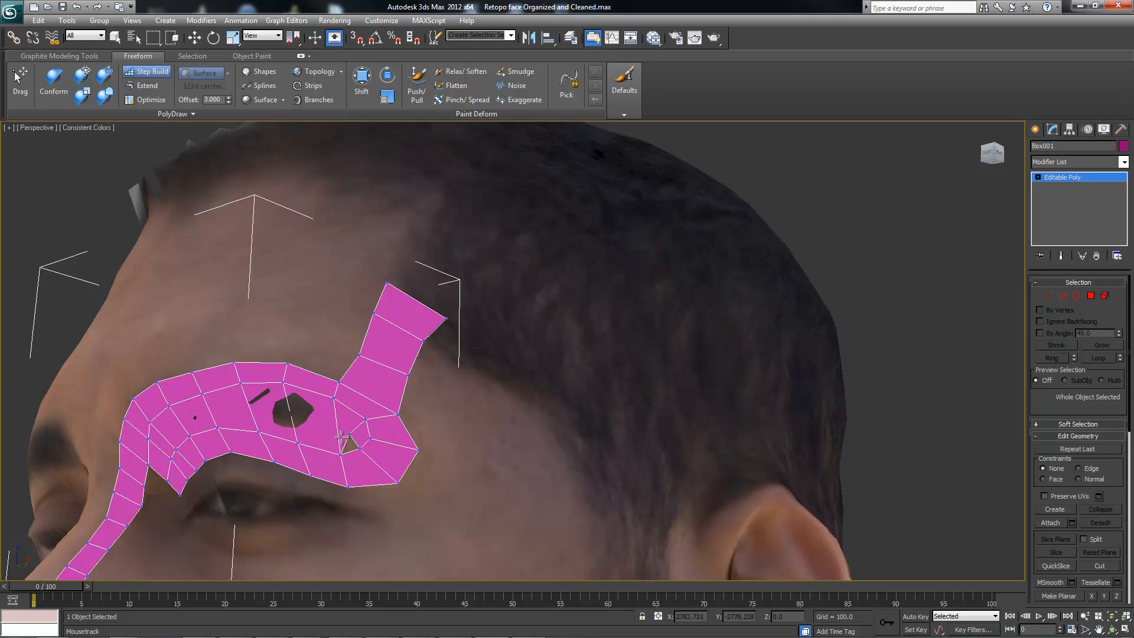
ctrl+shift+click(358, 437)
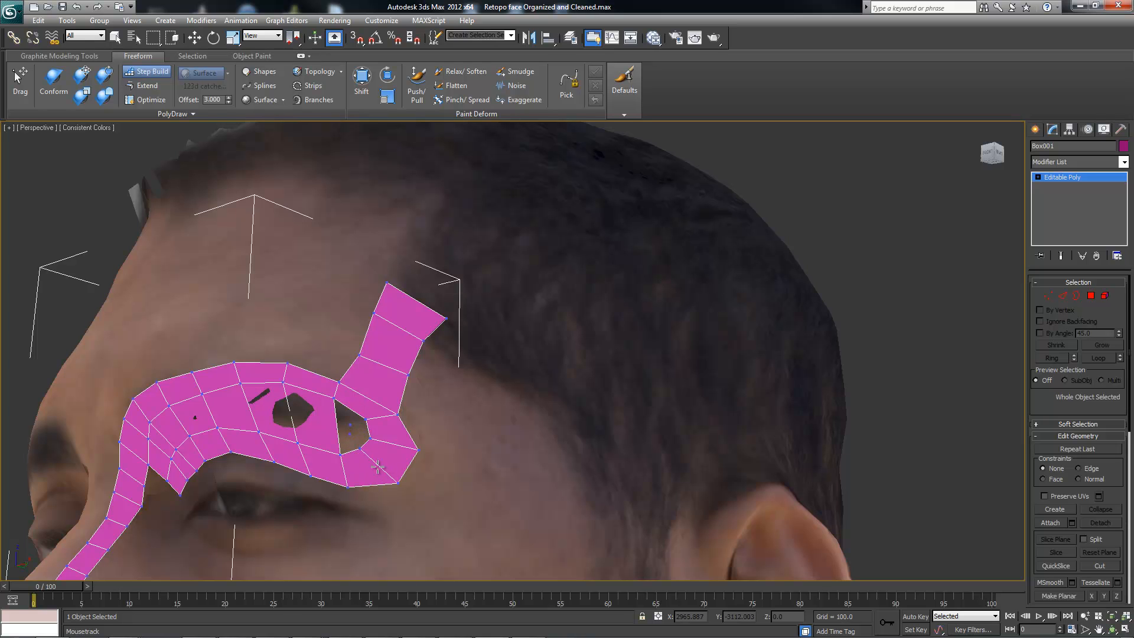
alt+middle_drag(325, 376, 293, 362)
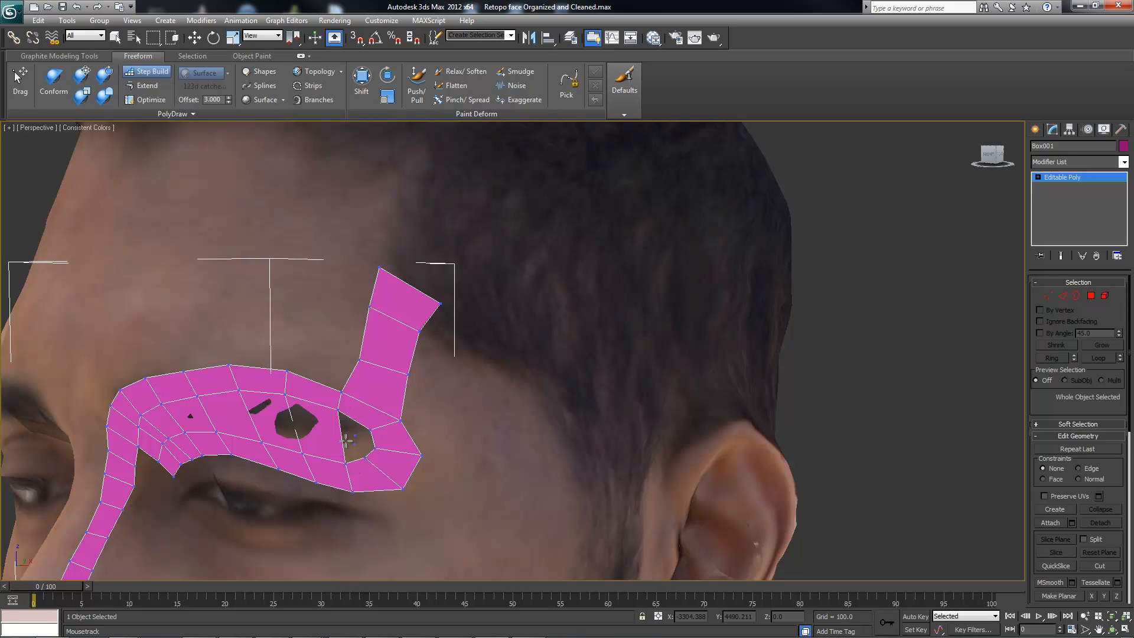
alt+middle_drag(332, 425, 319, 393)
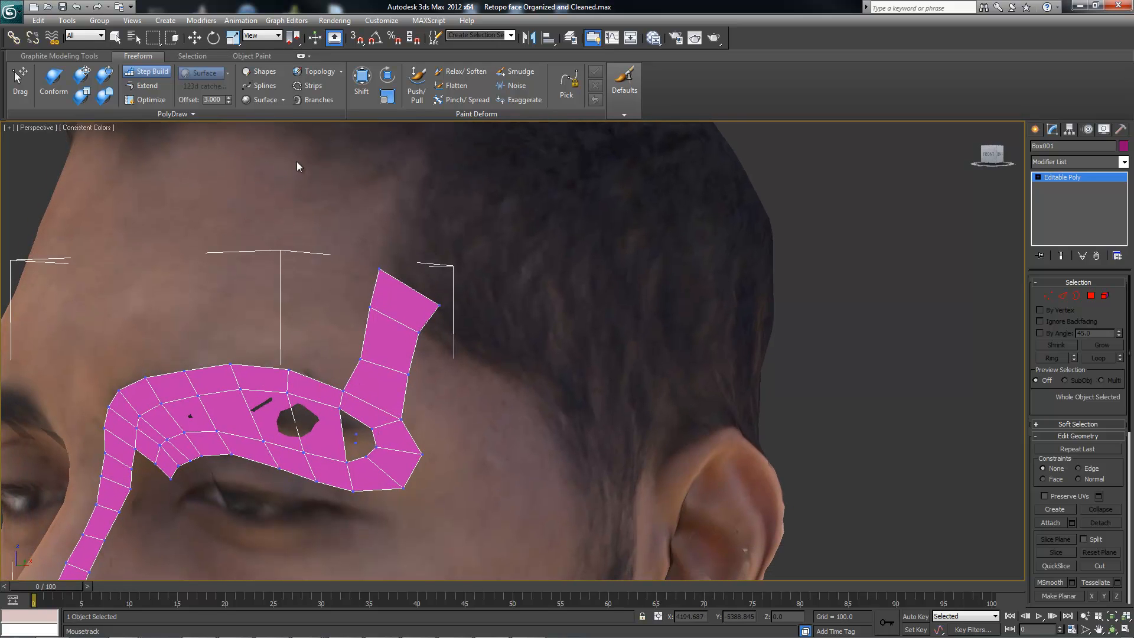
Step: Extend the temple strip upward by one quad and build a second row of quads beside the upper nose strip with Step Build
click(139, 75)
click(395, 225)
click(454, 256)
shift+click(422, 282)
alt+middle_drag(392, 409, 353, 361)
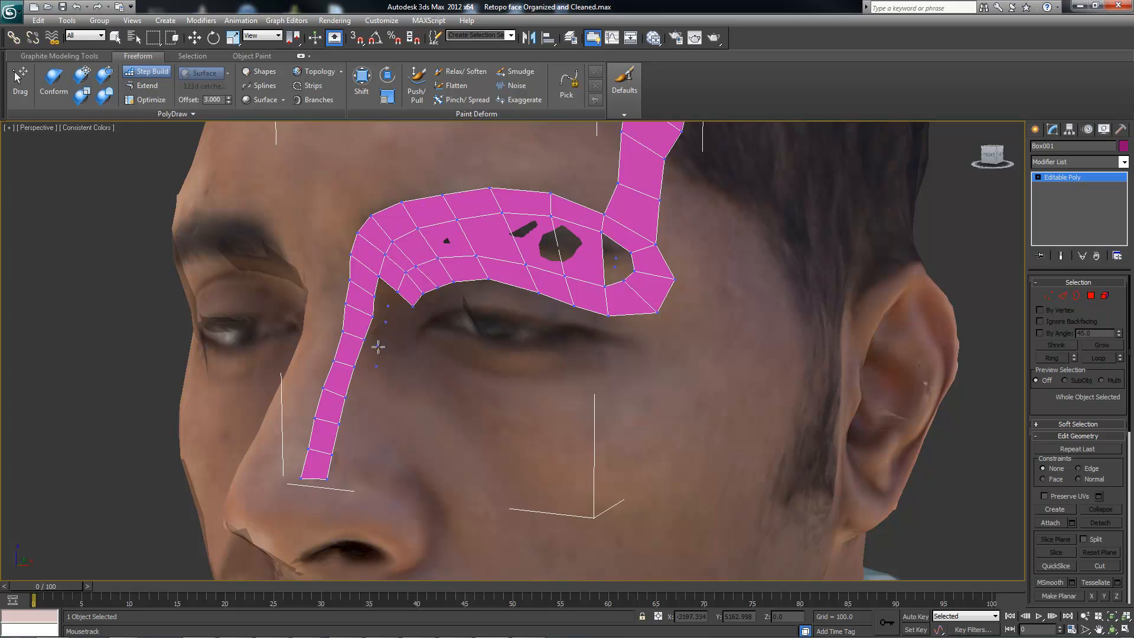
mouse_move(370, 356)
alt+middle_down()
mouse_move(335, 354)
mouse_move(354, 358)
alt+middle_up()
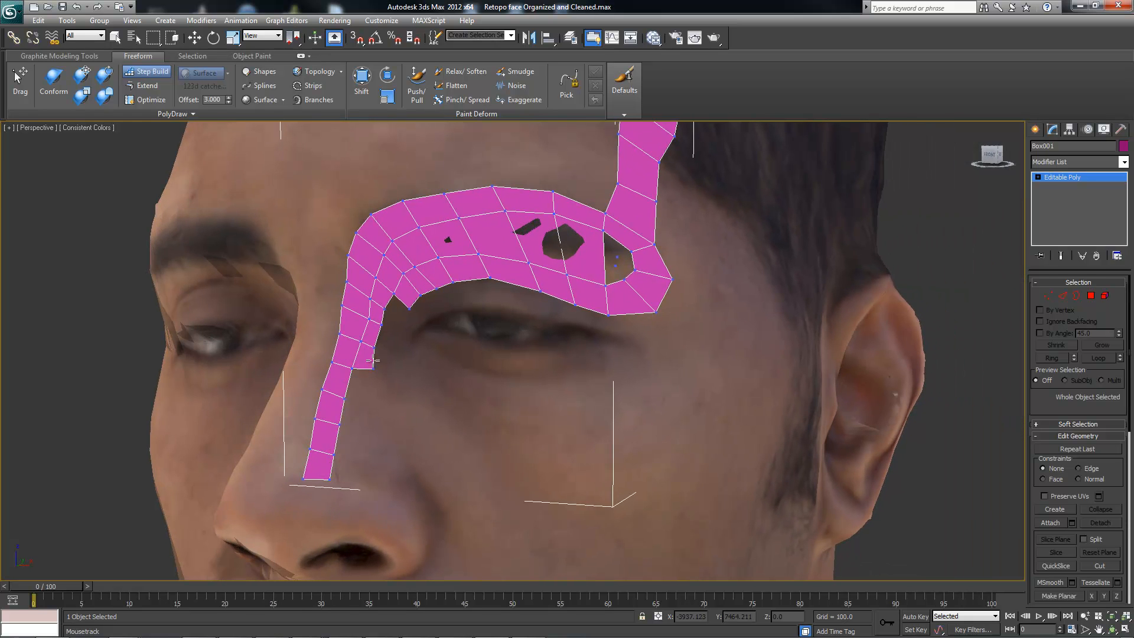
Step: Use Extend to pull a four-quad column from the brow strip up the forehead and widen it by two columns toward the temple
click(144, 86)
alt+middle_drag(497, 302, 490, 265)
ctrl+drag(470, 193, 453, 157)
alt+middle_drag(467, 180, 474, 413)
drag(458, 388, 548, 385)
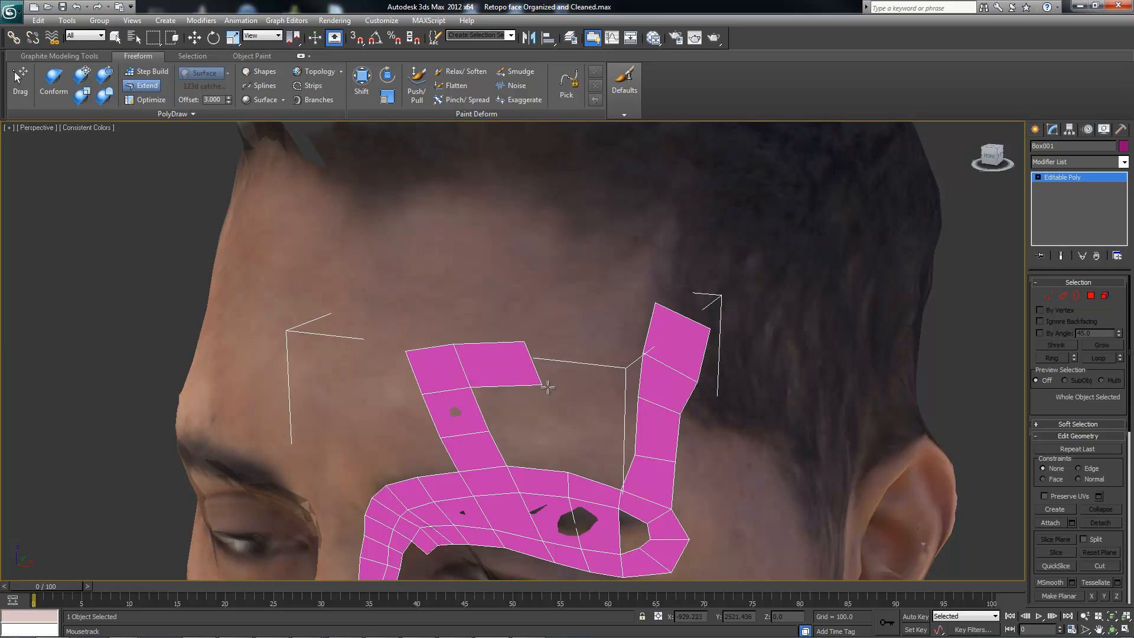
key(ctrl+z)
alt+middle_drag(488, 411, 467, 366)
shift+drag(435, 347, 422, 284)
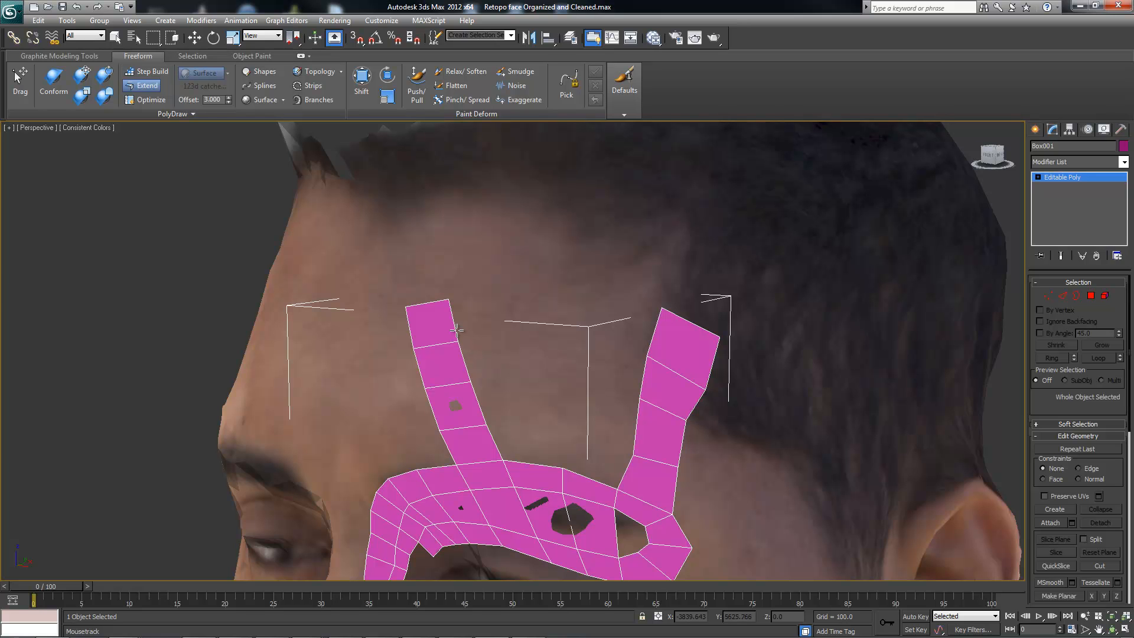
shift+drag(458, 329, 573, 376)
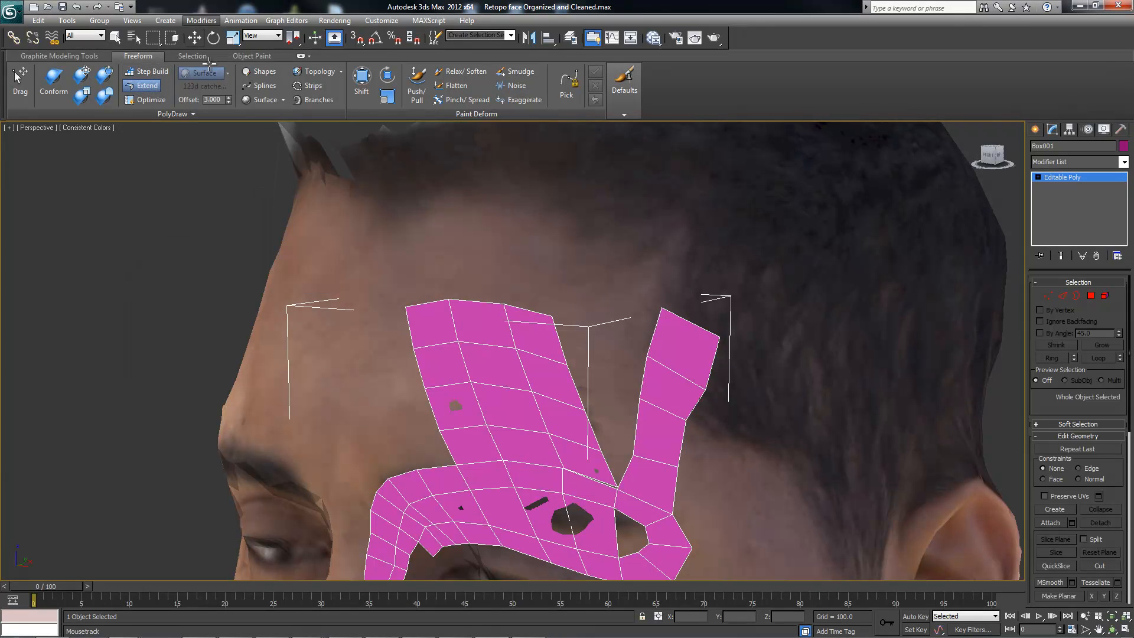
Step: Use Drag to move the forehead patch's outer vertices toward the temple strip and nudge the vertex at the brow seam
middle_drag(626, 384, 420, 393)
click(21, 86)
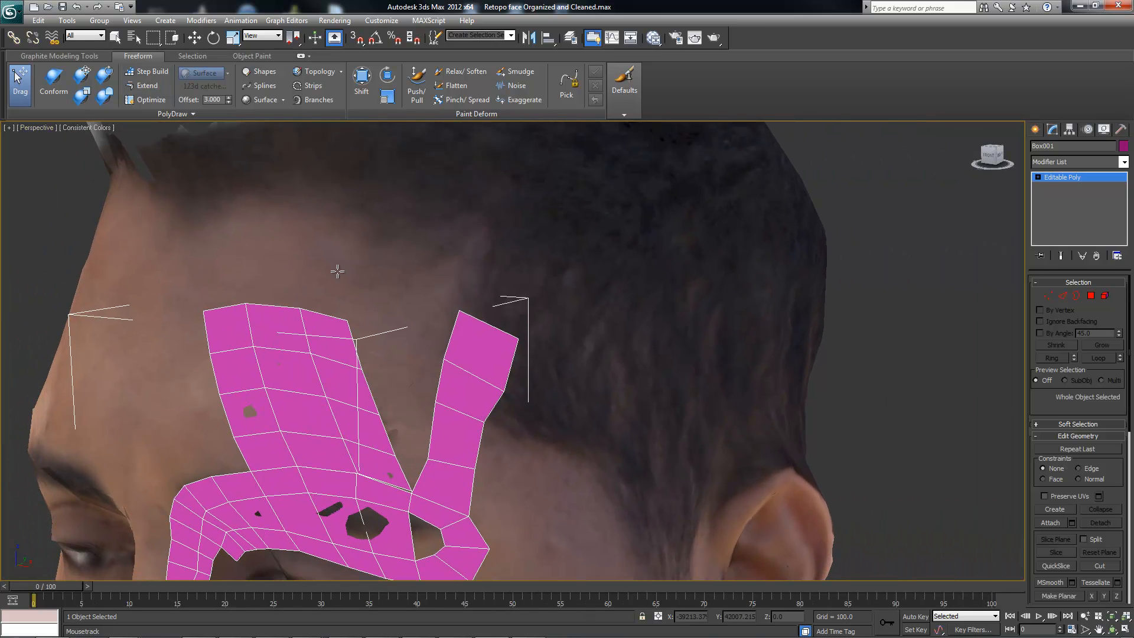
drag(367, 333, 393, 435)
middle_drag(387, 470, 390, 442)
scroll(390, 442, up, 1)
scroll(380, 412, down, 1)
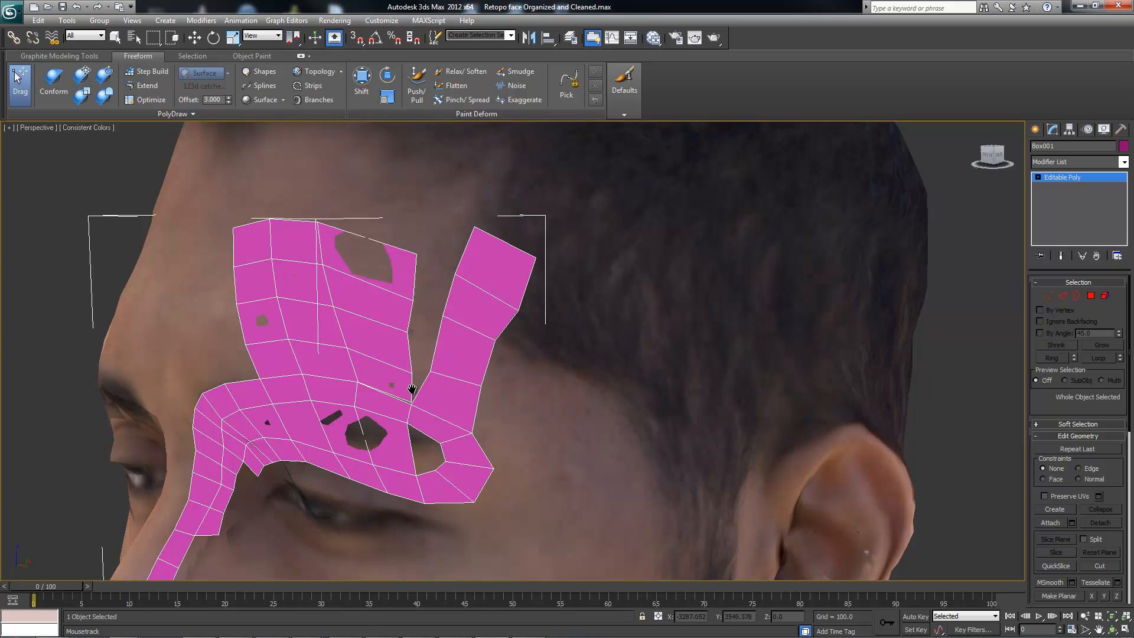
drag(358, 385, 361, 379)
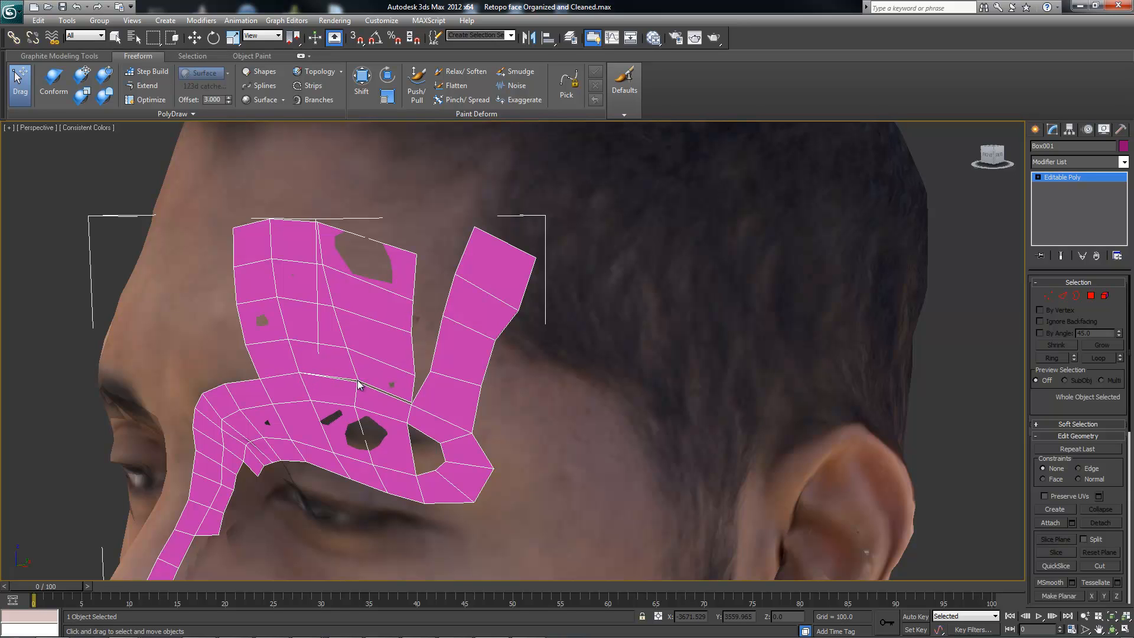
Step: Switch the retopology mesh to Vertex level and select the two overlapping vertices at the middle of the brow seam
key(w)
right_click(356, 380)
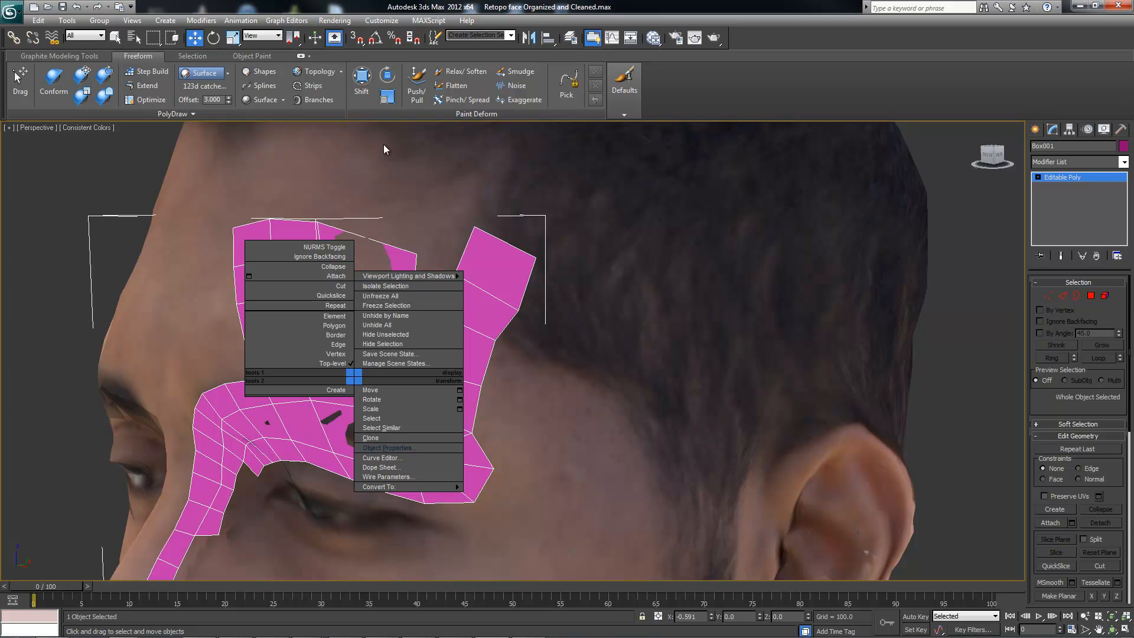
click(422, 3)
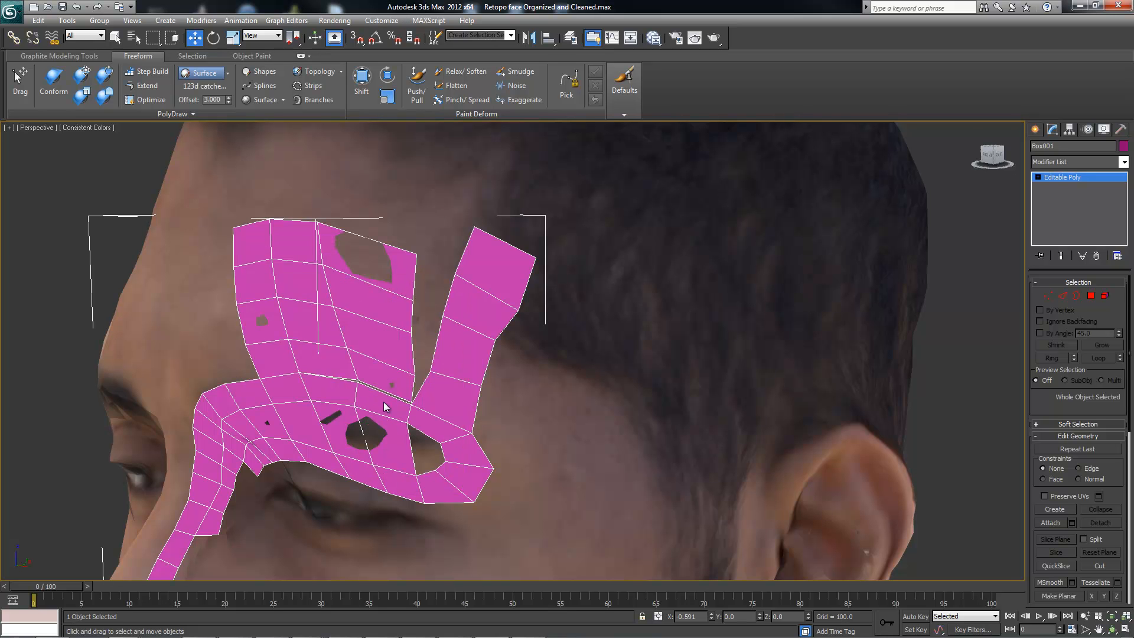
key(1)
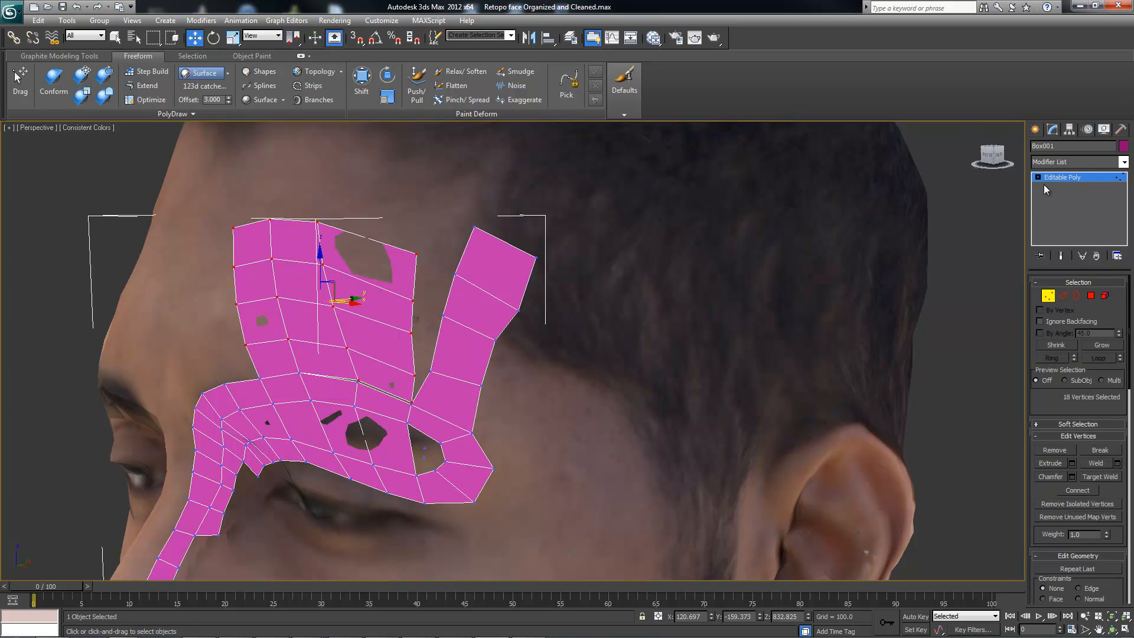
click(1038, 177)
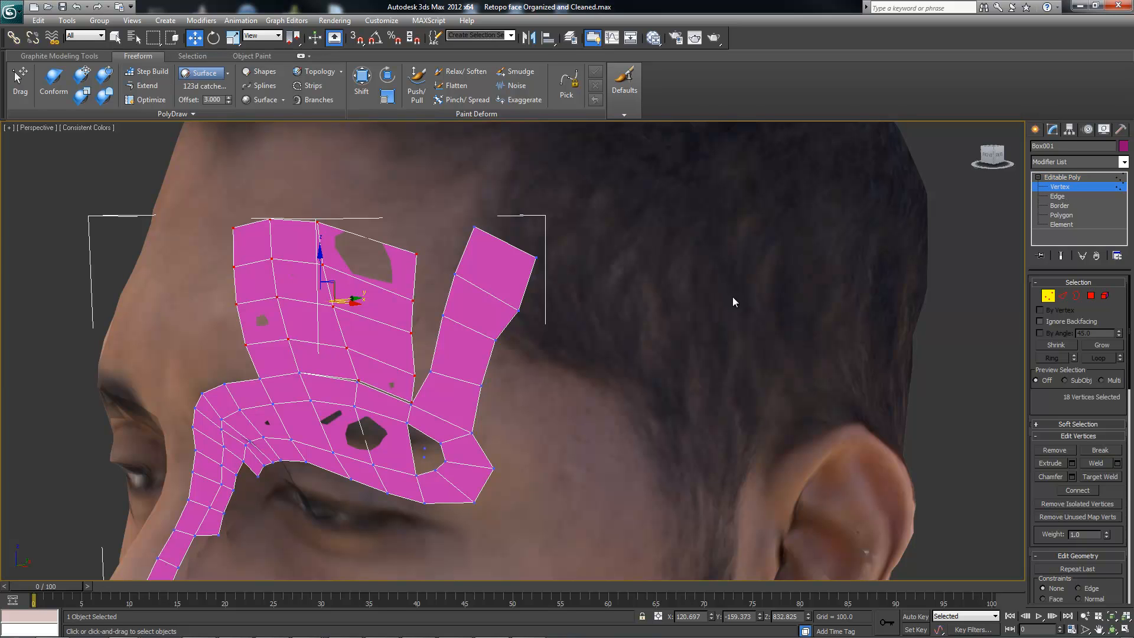
key(2)
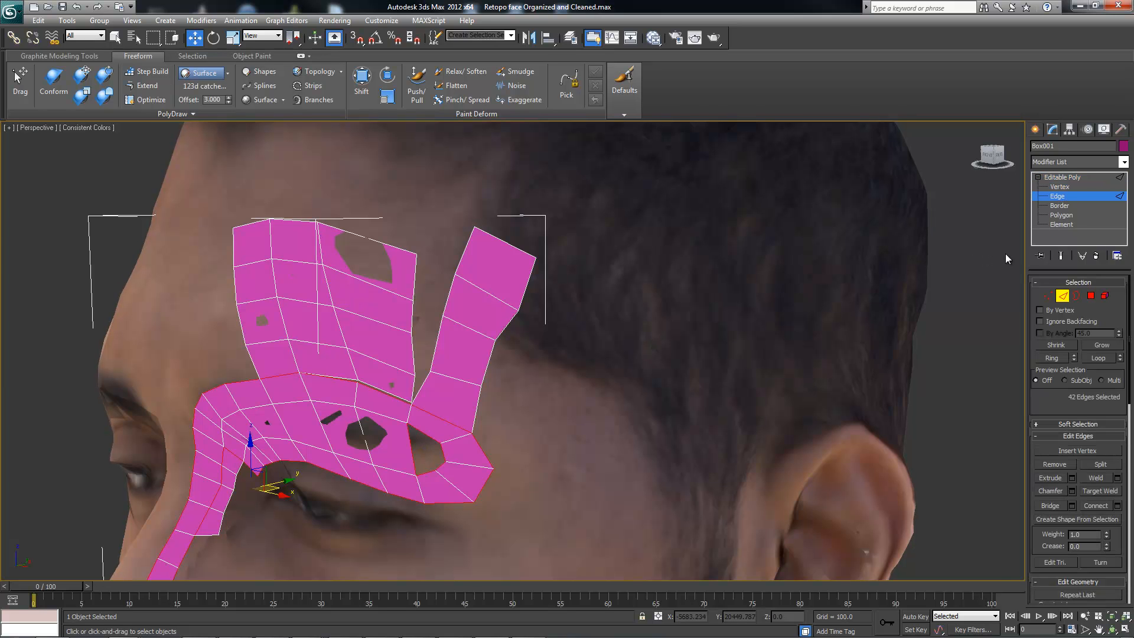
key(1)
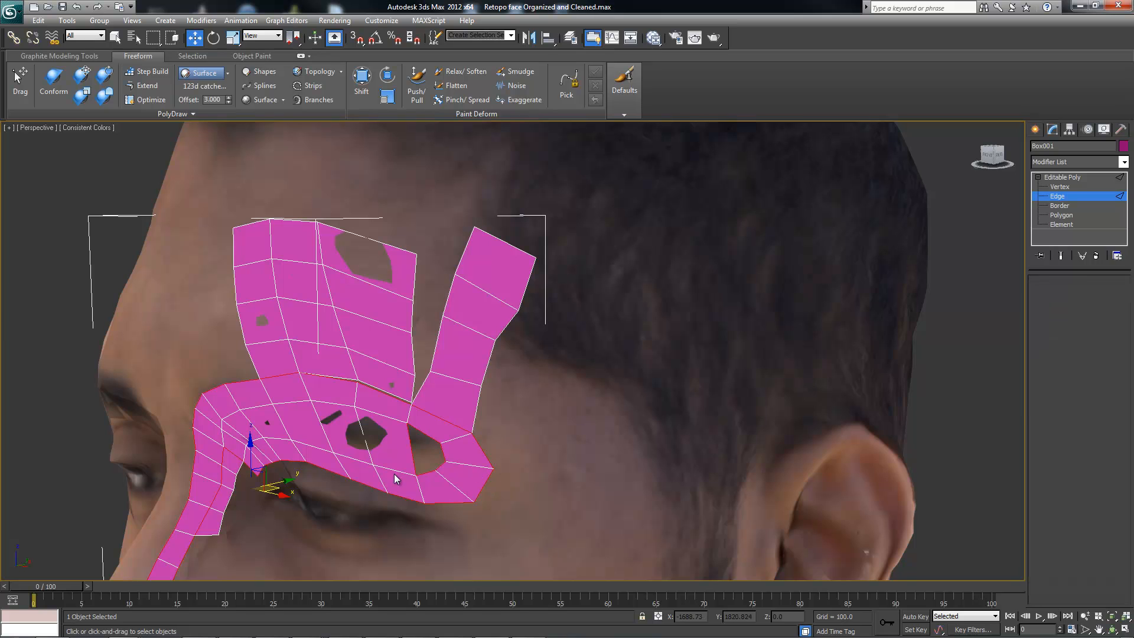
click(369, 390)
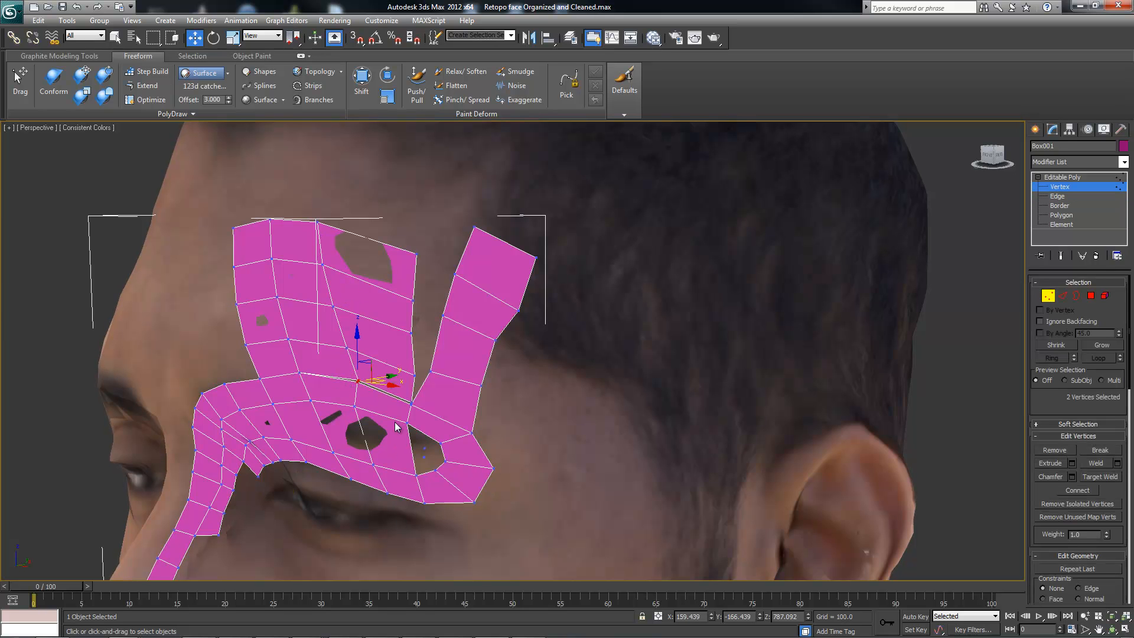
Step: Try Weld and Target Weld on the two vertices selected at the middle of the brow seam
right_click(359, 385)
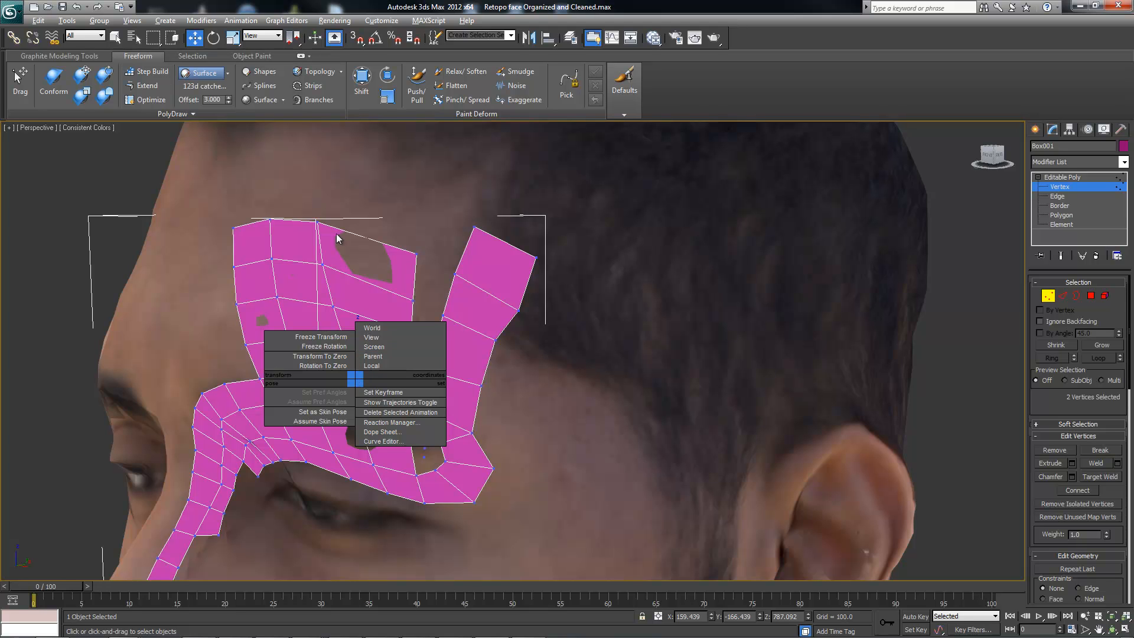
click(324, 8)
right_click(357, 383)
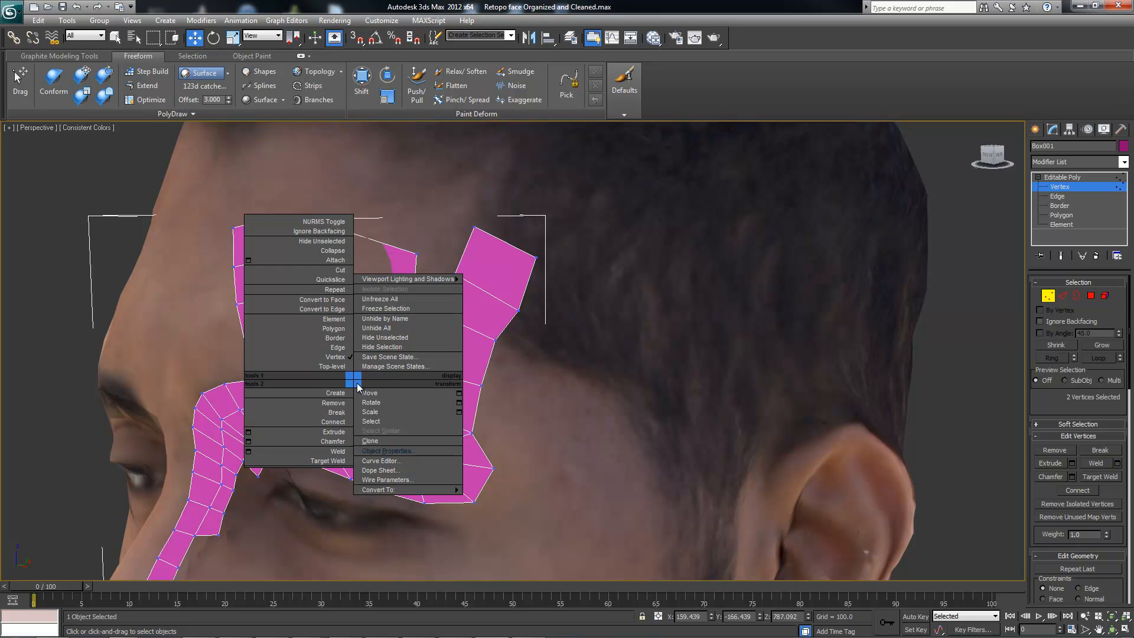
click(338, 452)
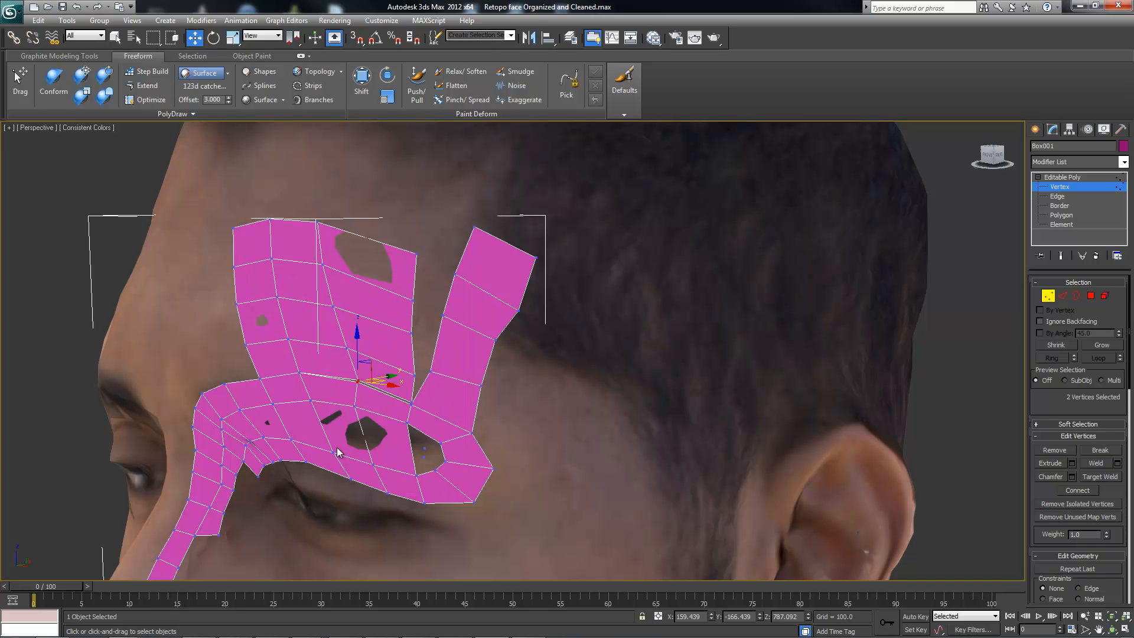
right_click(359, 383)
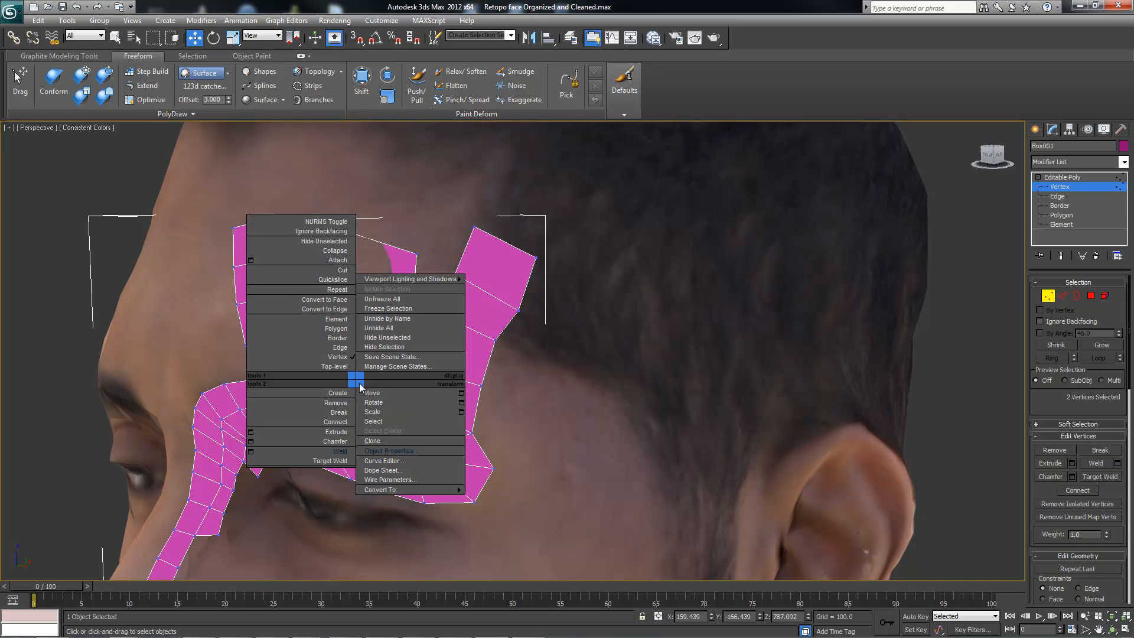
click(341, 457)
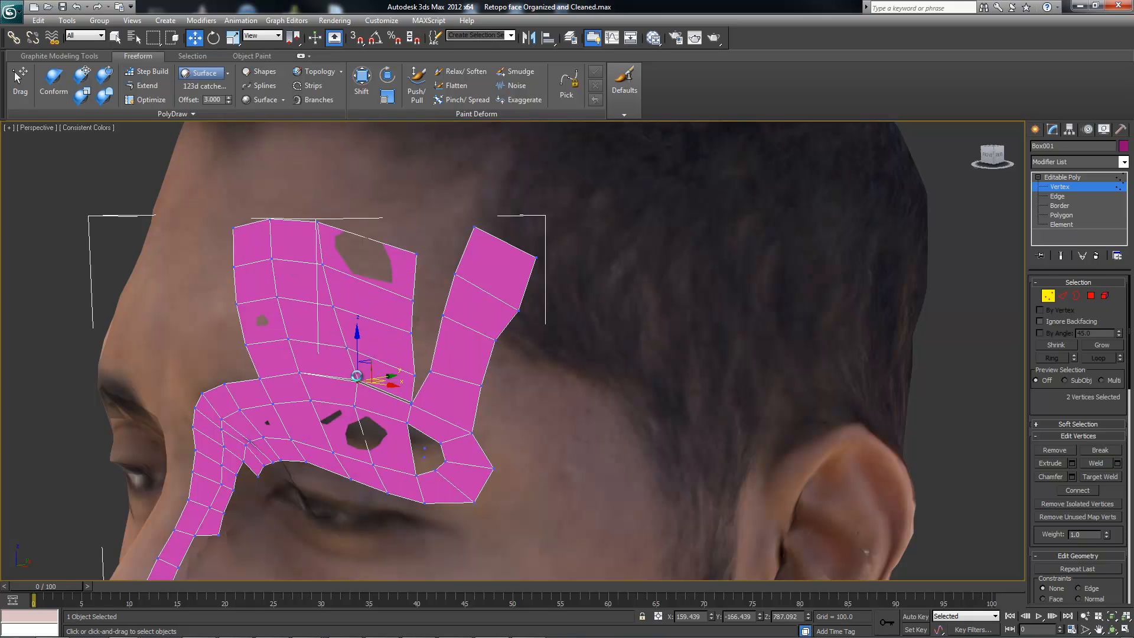
click(336, 437)
right_click(358, 382)
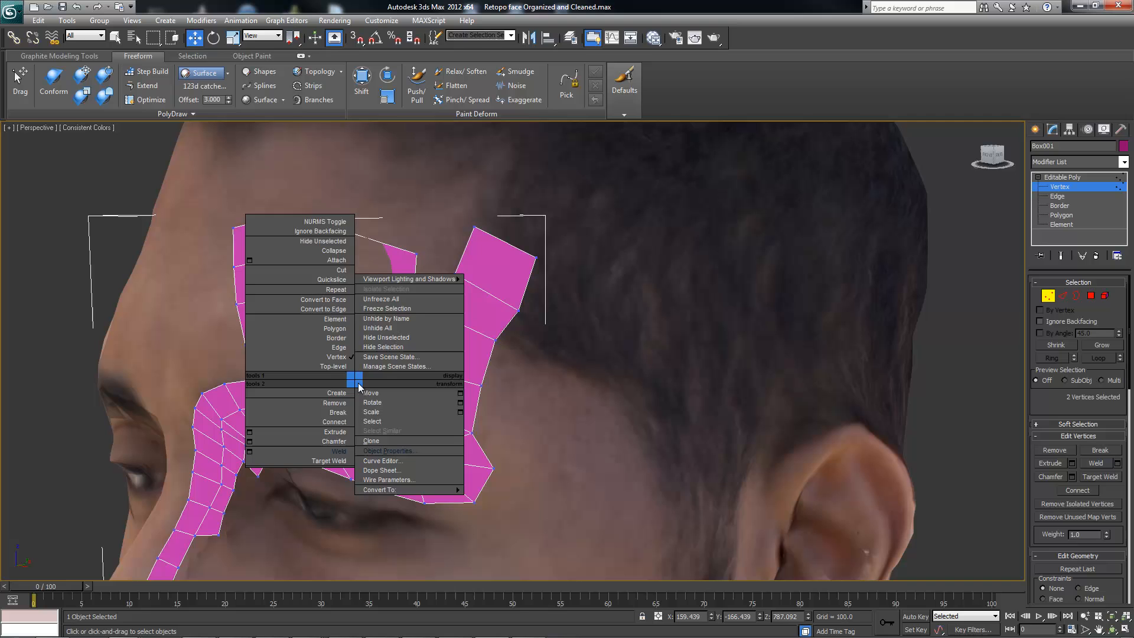
click(341, 456)
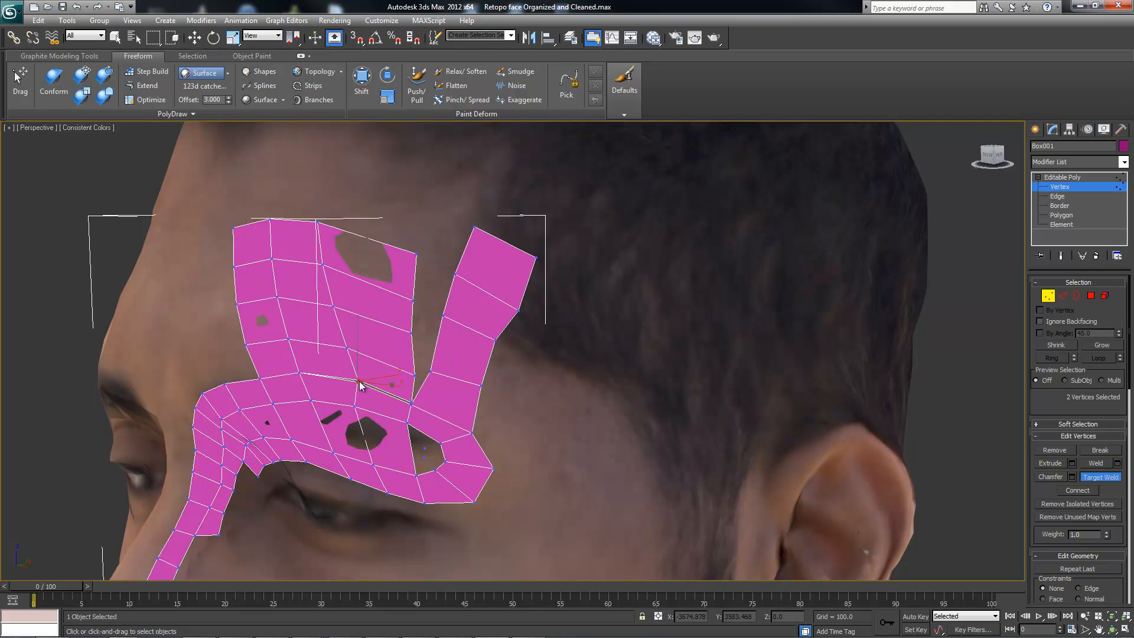
key(w)
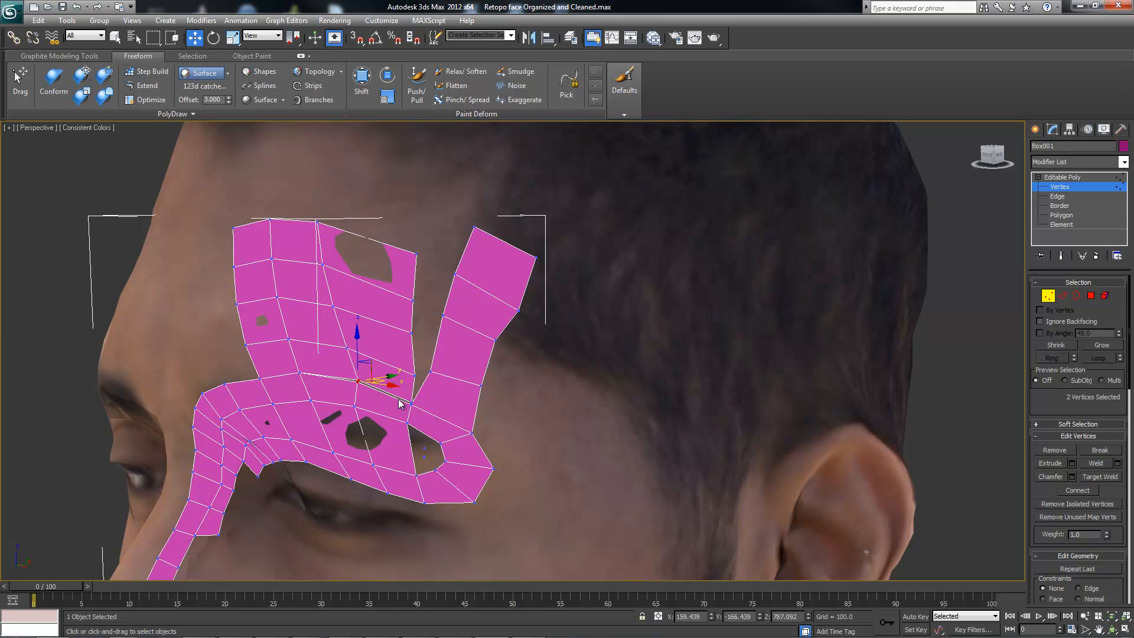
Step: Test the outer vertex of the brow seam by moving it, and revert the move
click(412, 406)
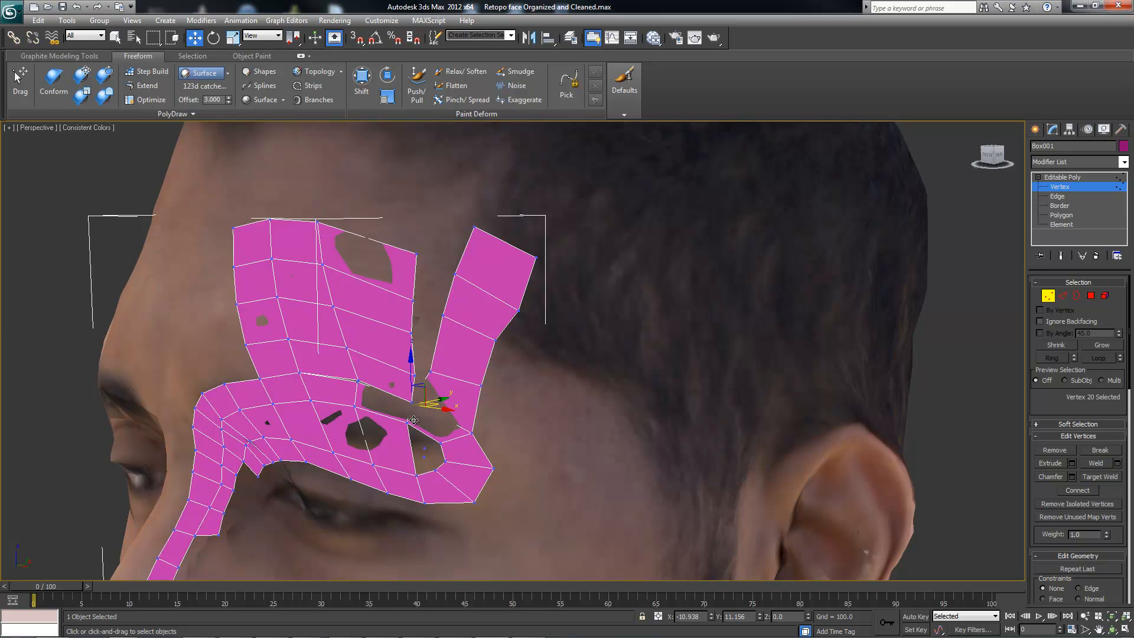
drag(414, 422, 412, 423)
alt+middle_drag(412, 421, 342, 404)
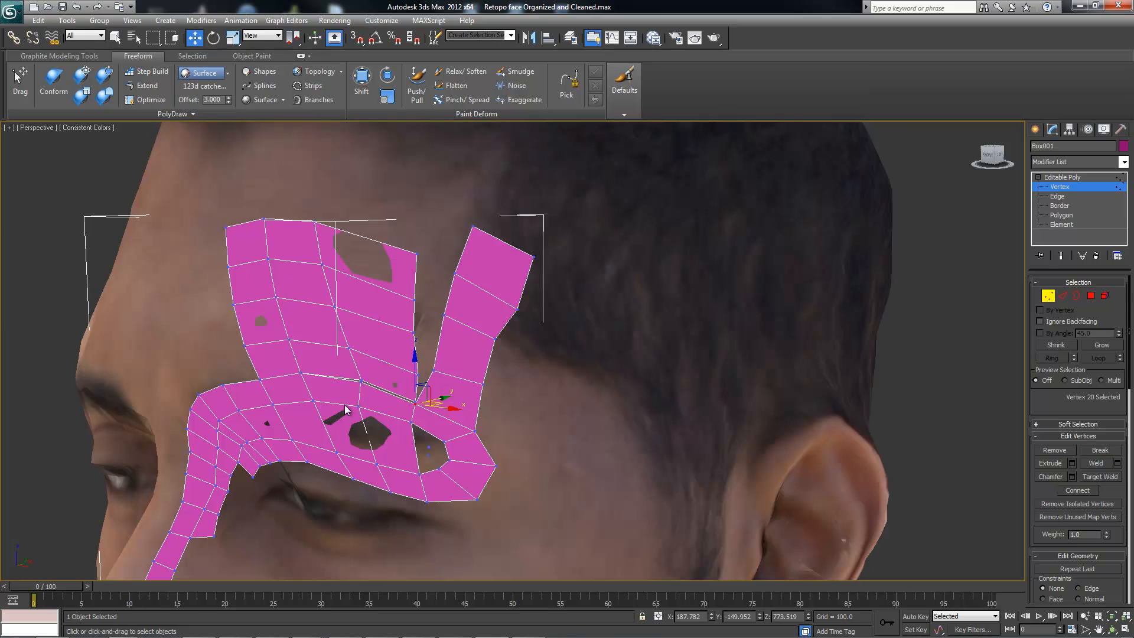
Step: Target Weld the split vertices along the brow seam and join the forehead patch's lowest outer vertex to the temple strip
ctrl+click(359, 384)
right_click(357, 381)
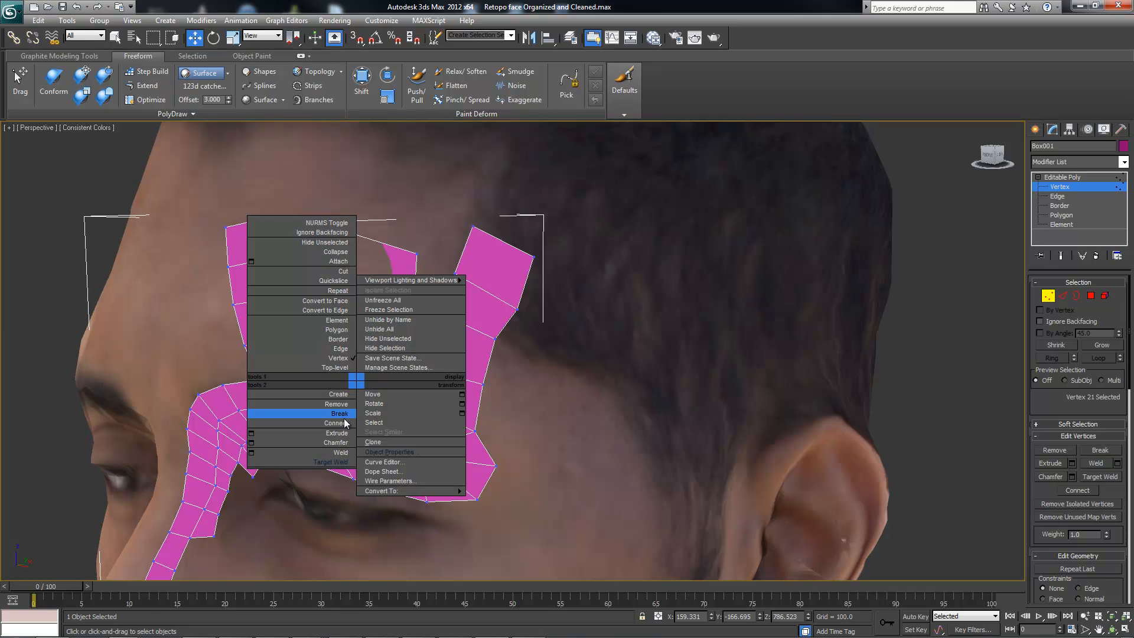
click(341, 462)
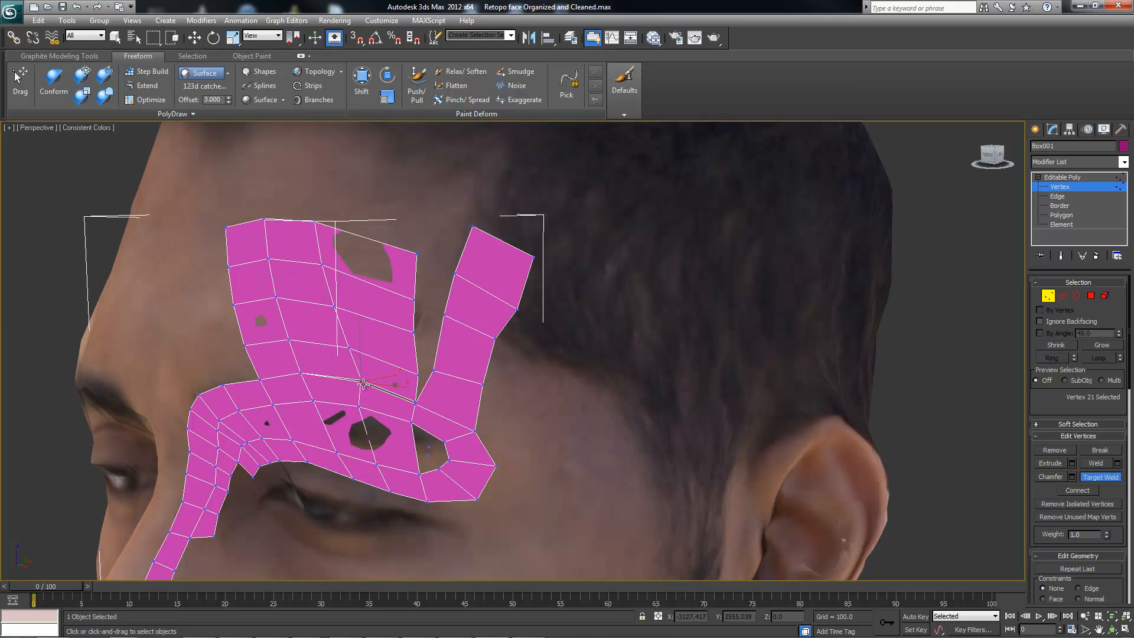
click(415, 400)
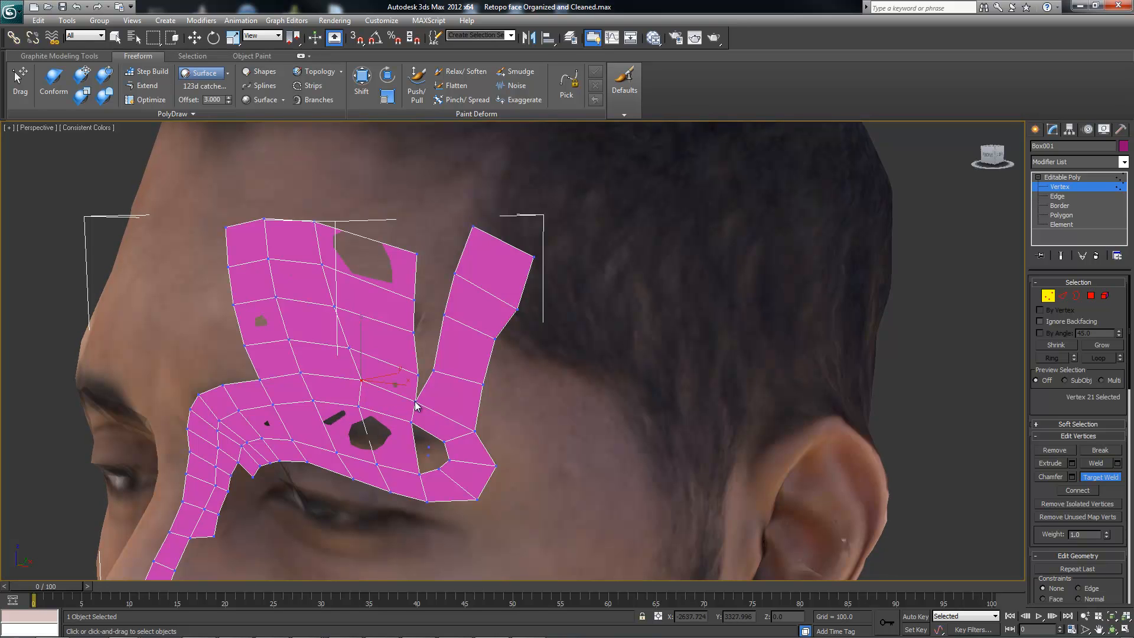
click(434, 372)
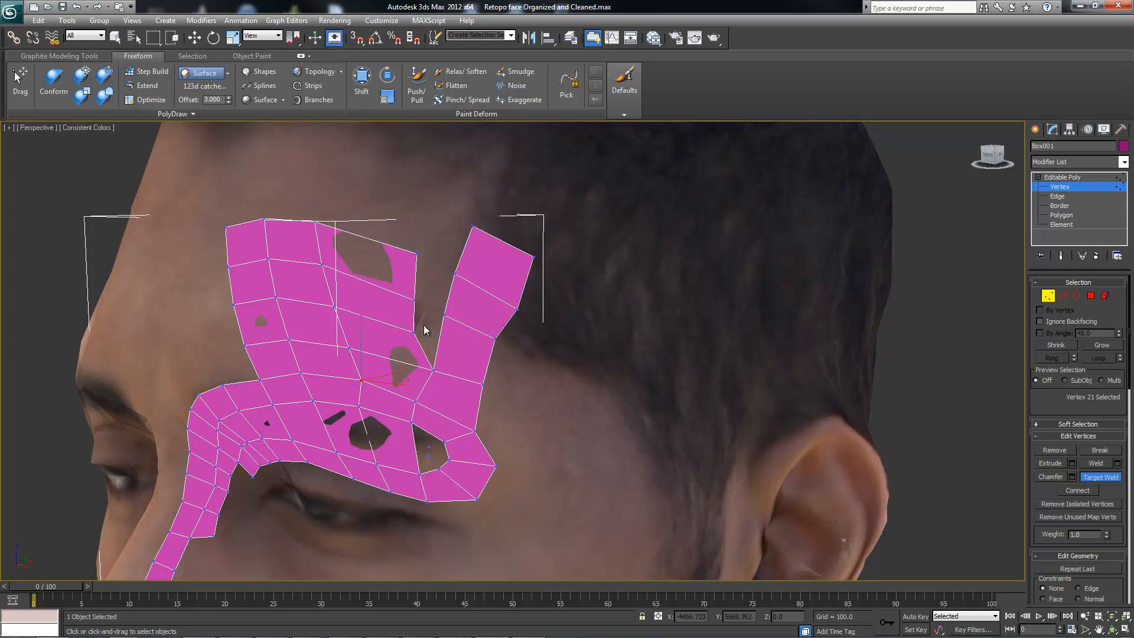
Step: Try welding the forehead patch's next two outer vertices to the temple strip, and undo those welds
click(414, 332)
click(445, 315)
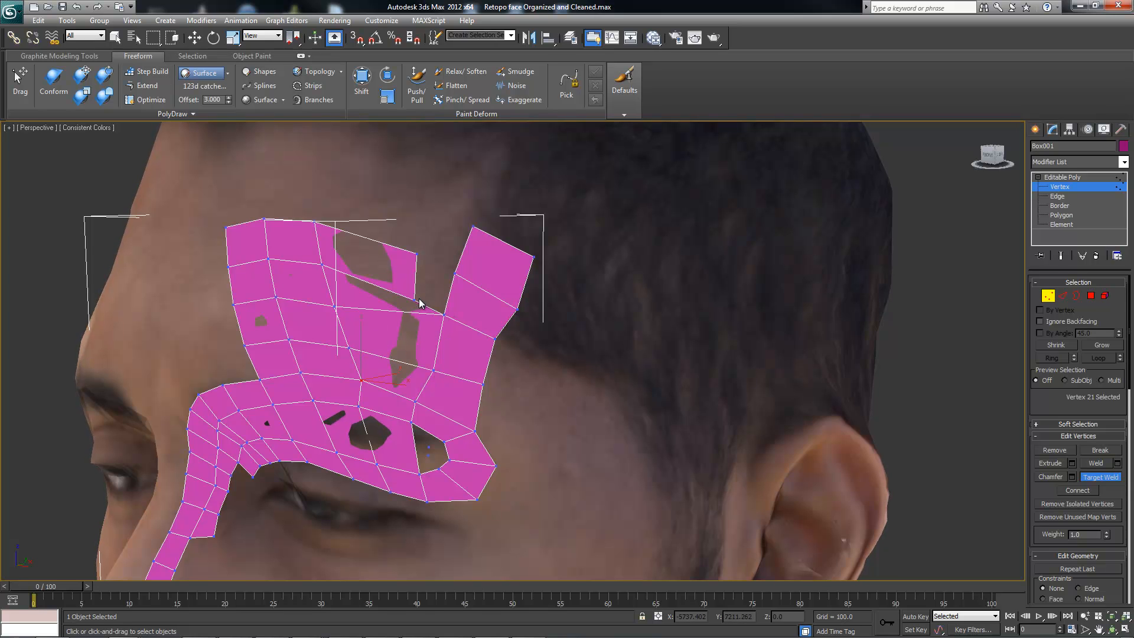
click(415, 298)
click(455, 274)
key(ctrl+z)
key(ctrl+z)
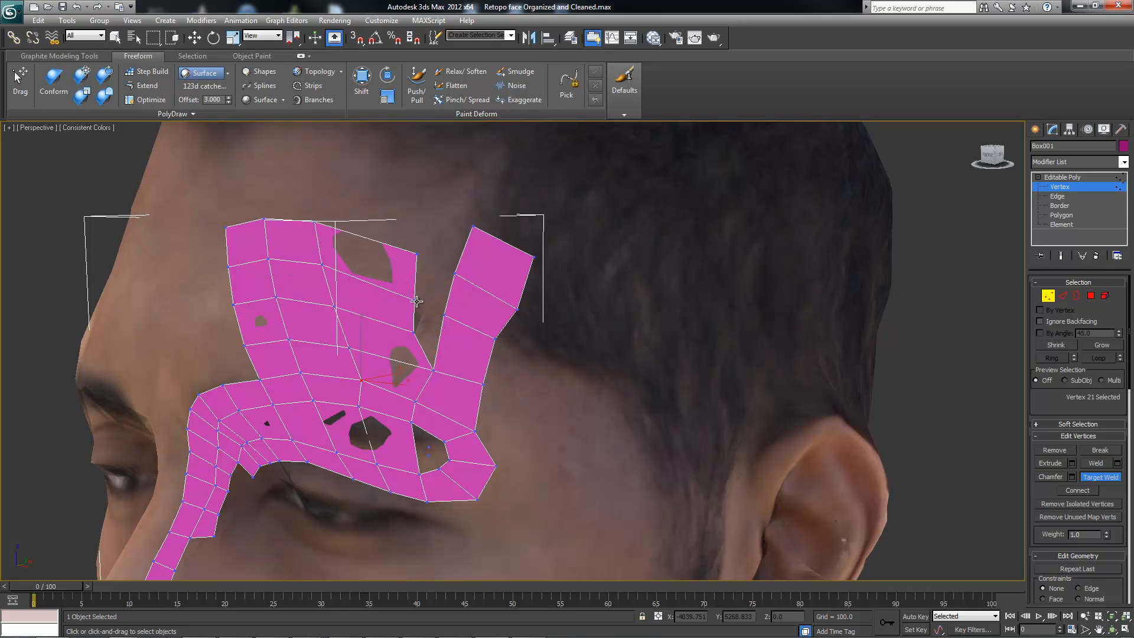
Step: Skip one outer vertex and Target Weld the forehead patch's two uppermost outer vertices to the next two temple strip vertices
click(444, 316)
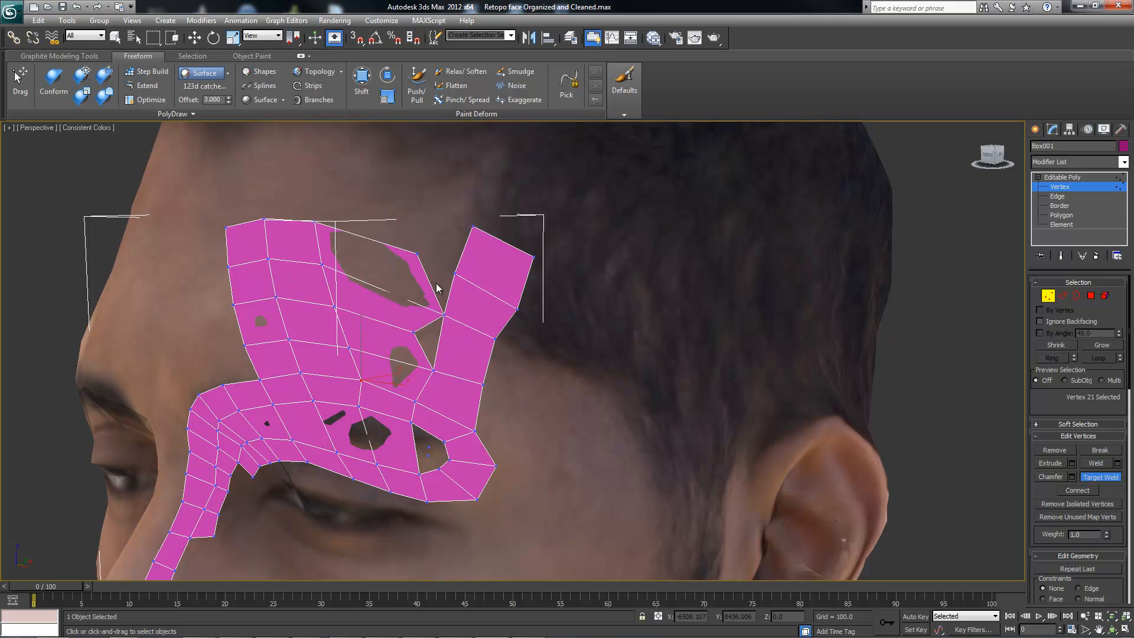
click(417, 254)
click(455, 274)
alt+middle_drag(460, 288, 390, 331)
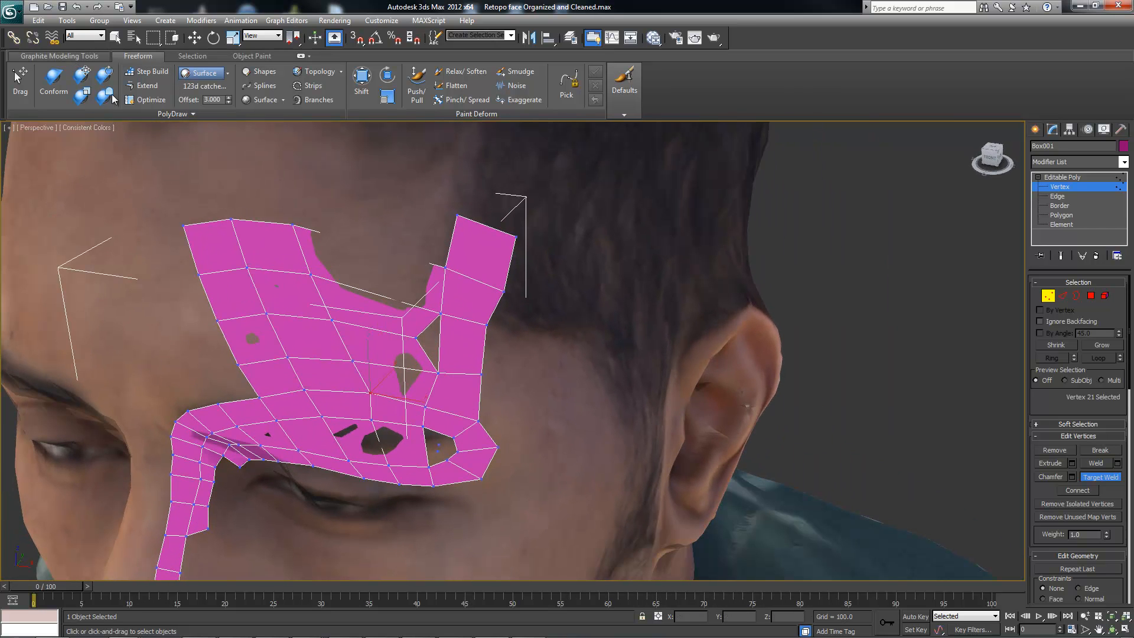
Step: Switch to Edge level and select the ring of edges crossing the lower row of the brow strip
click(74, 57)
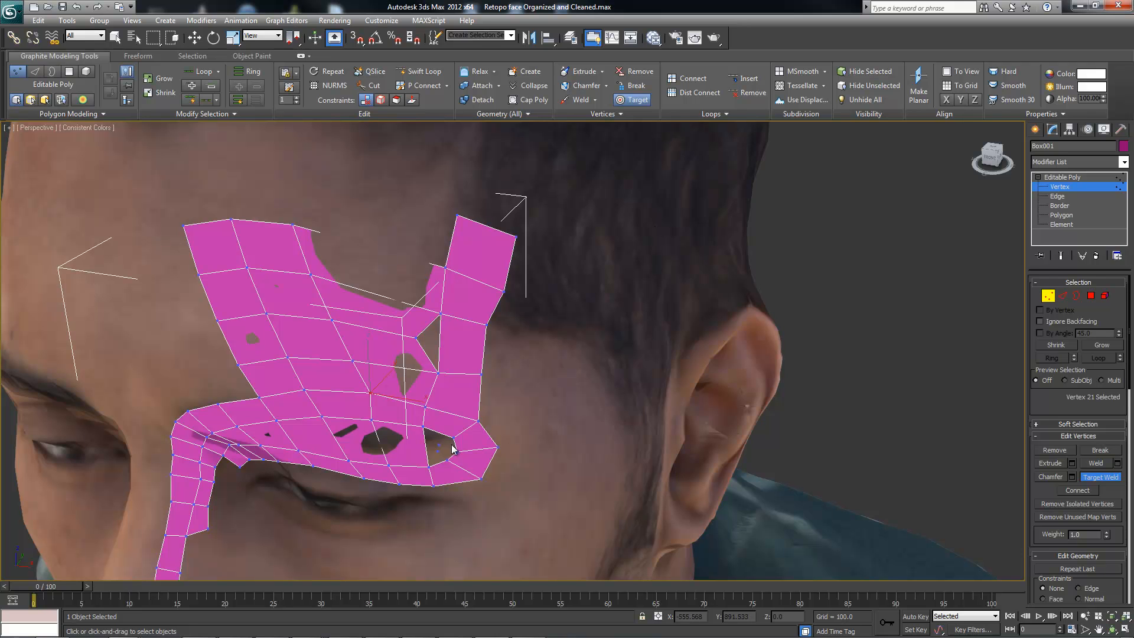
mouse_move(414, 451)
alt+middle_down()
mouse_move(400, 437)
mouse_move(417, 452)
alt+middle_up()
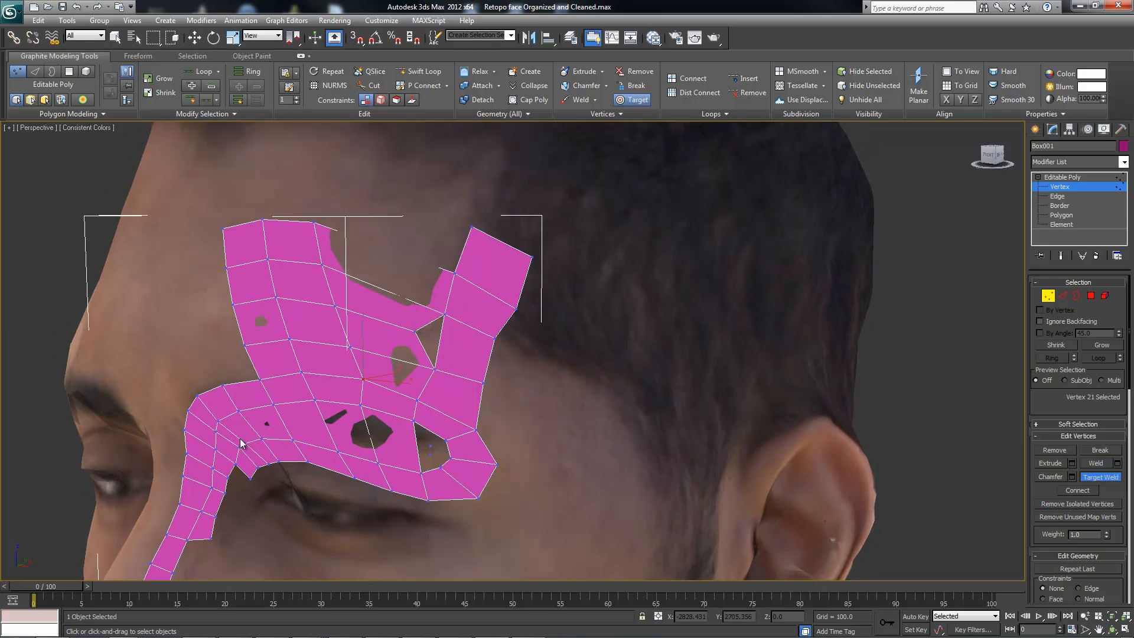
alt+middle_drag(290, 320, 294, 356)
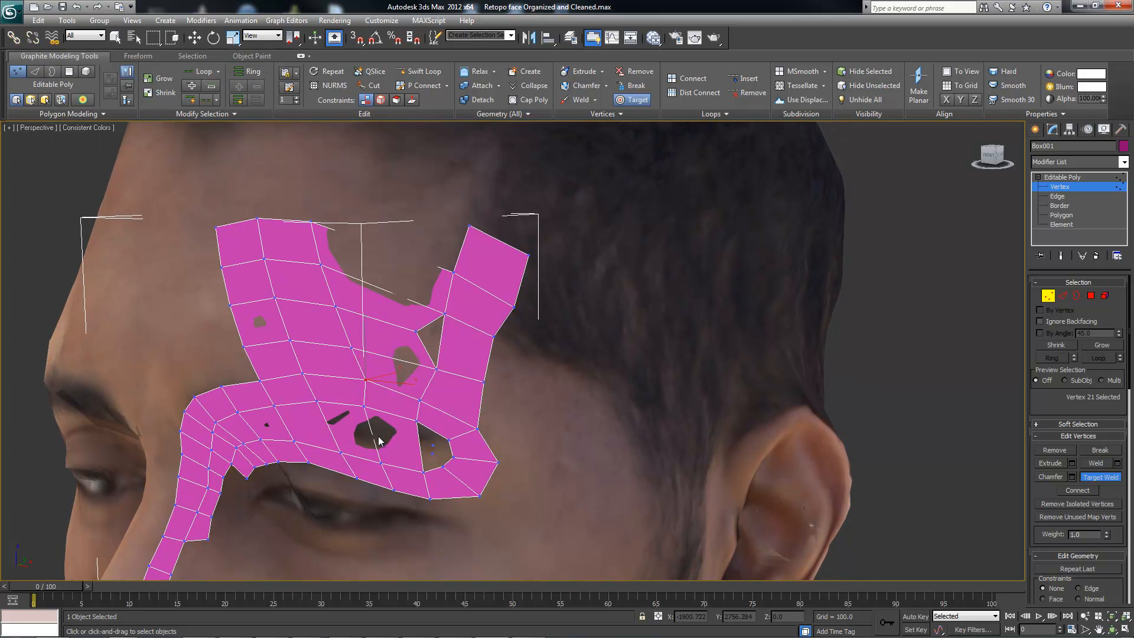
key(alt)
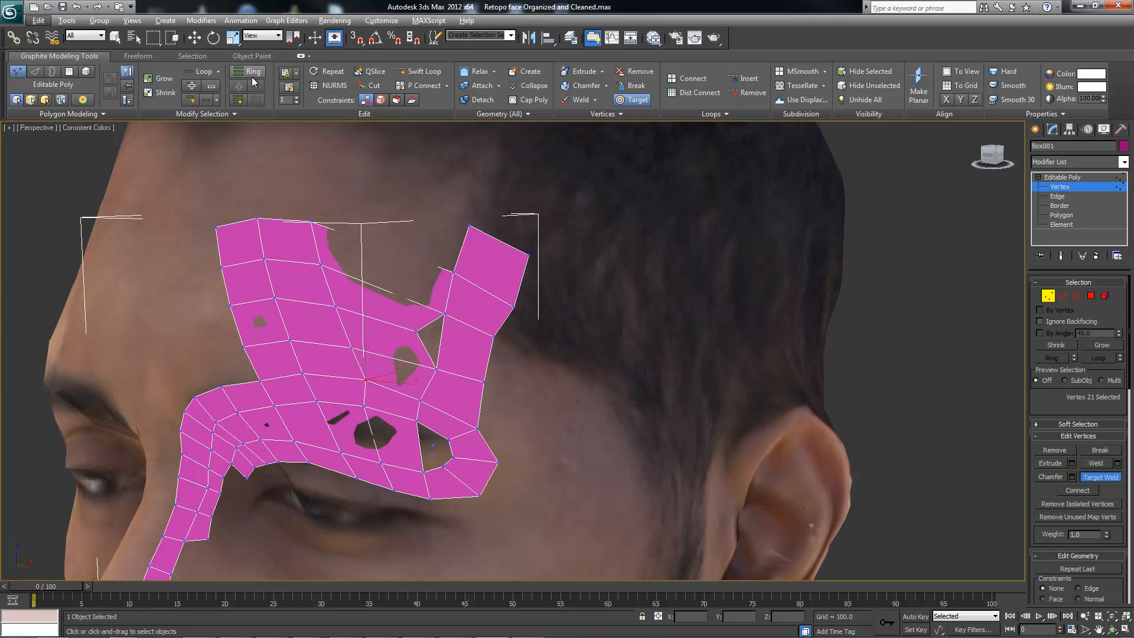
key(2)
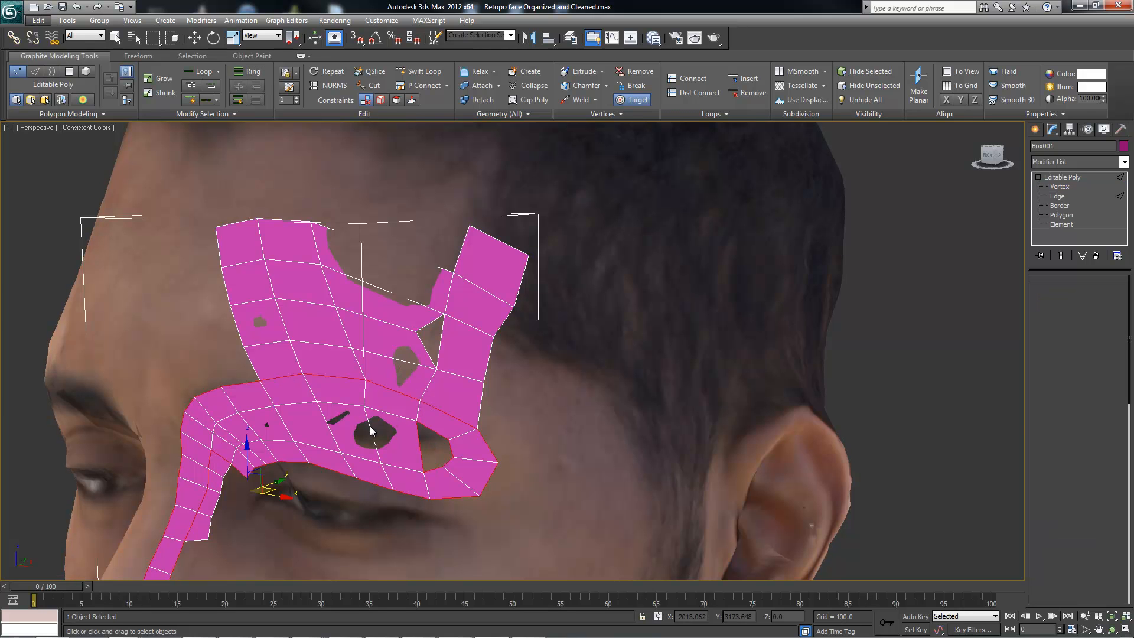
click(370, 431)
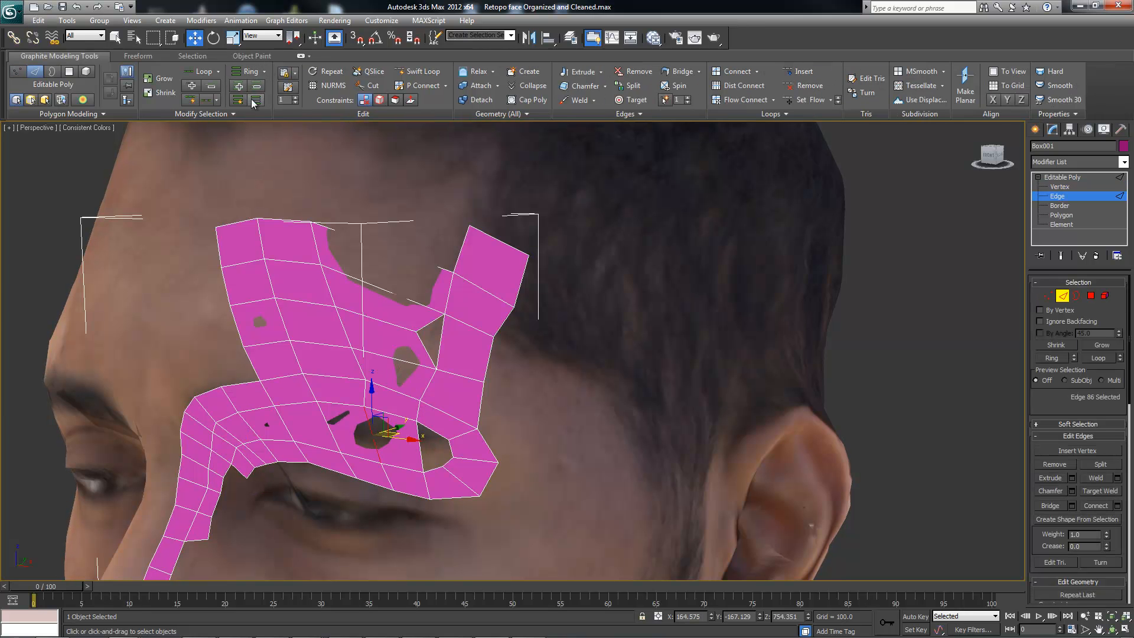
click(238, 74)
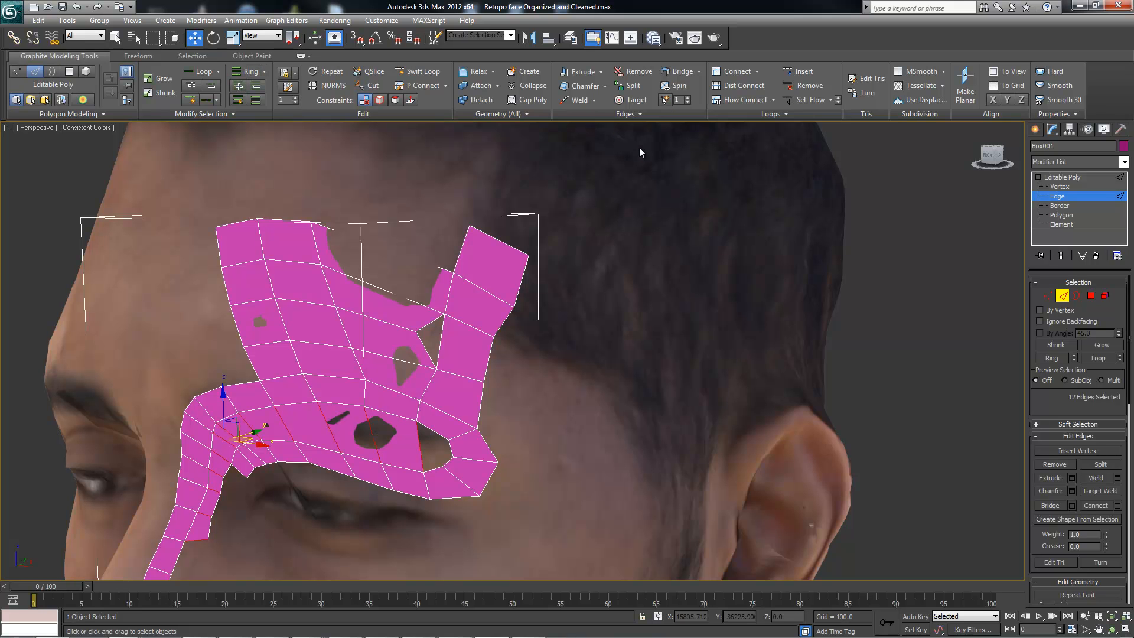
Step: Try Flow Connect and plain Connect on the brow strip's edge ring, undoing the first result to compare the two
click(741, 99)
alt+middle_drag(520, 461, 368, 421)
key(ctrl+z)
click(736, 72)
alt+middle_drag(241, 437, 328, 423)
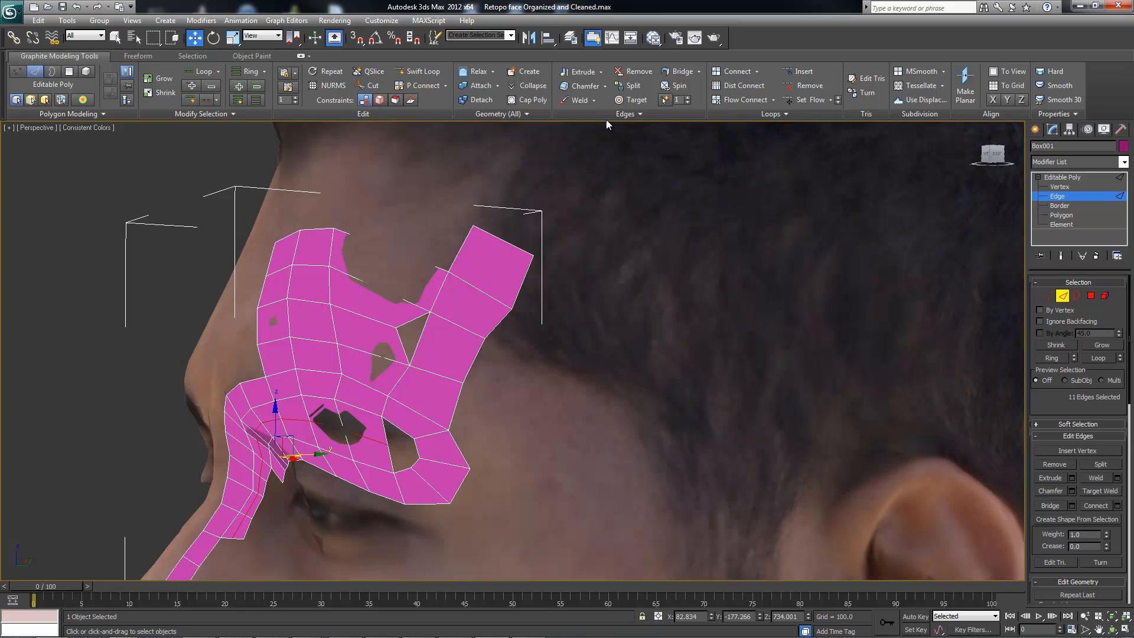
Step: Insert an edge loop along the lower row of the brow strip with Flow Connect, replacing the plain Connect result
click(742, 99)
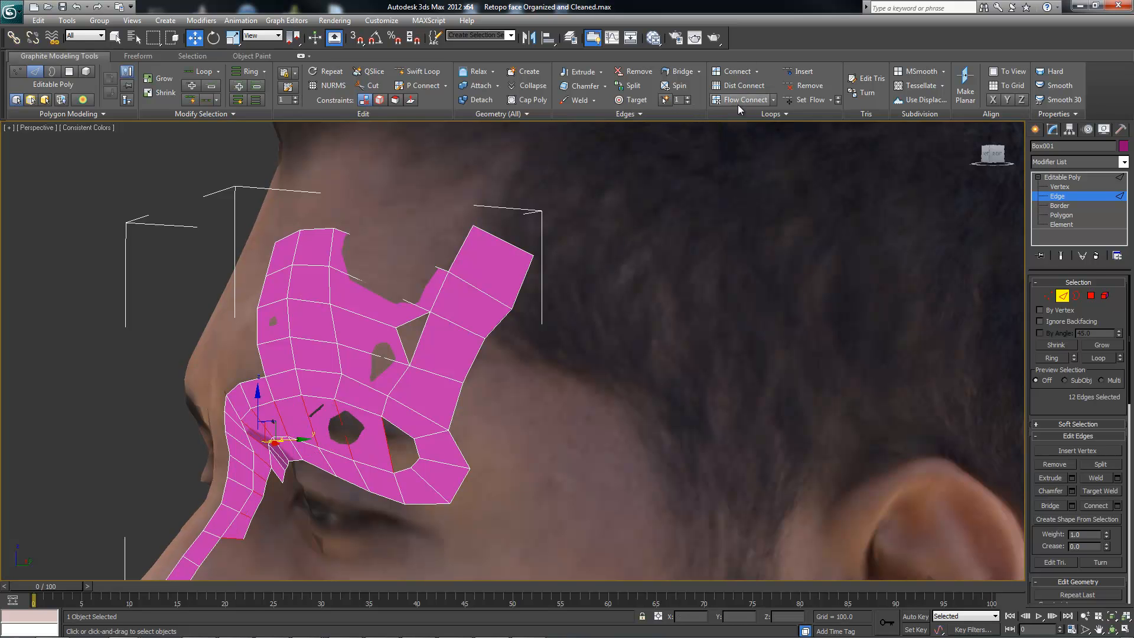
key(ctrl+z)
alt+middle_drag(473, 383, 431, 410)
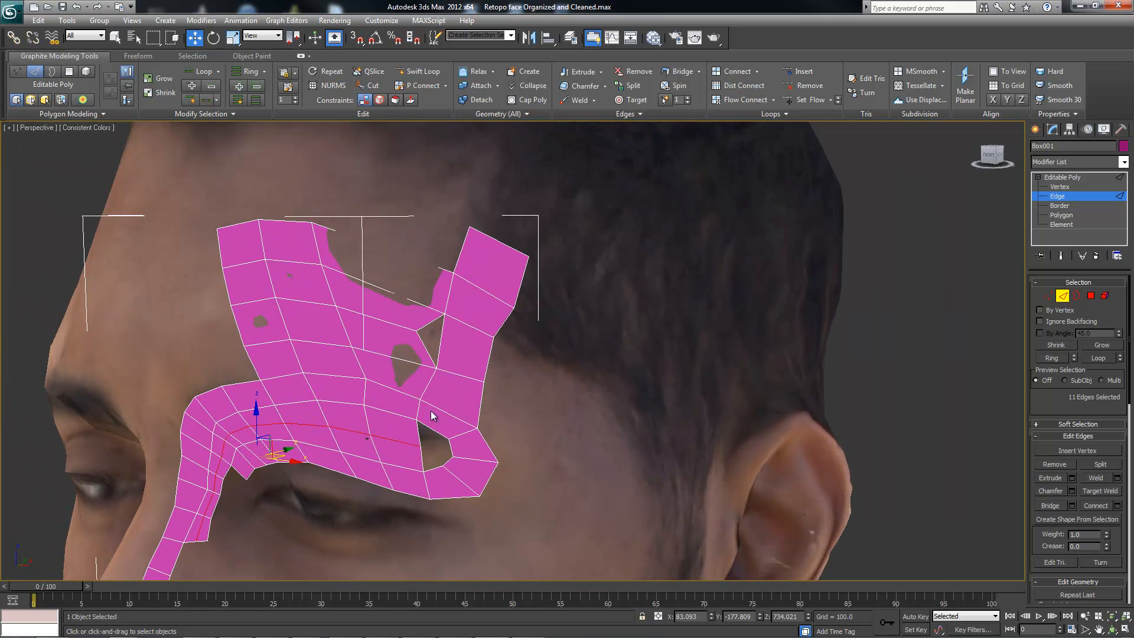
Step: Fill the hole at the outer end of the brow patch with new polygons using Step Build
click(136, 56)
click(142, 86)
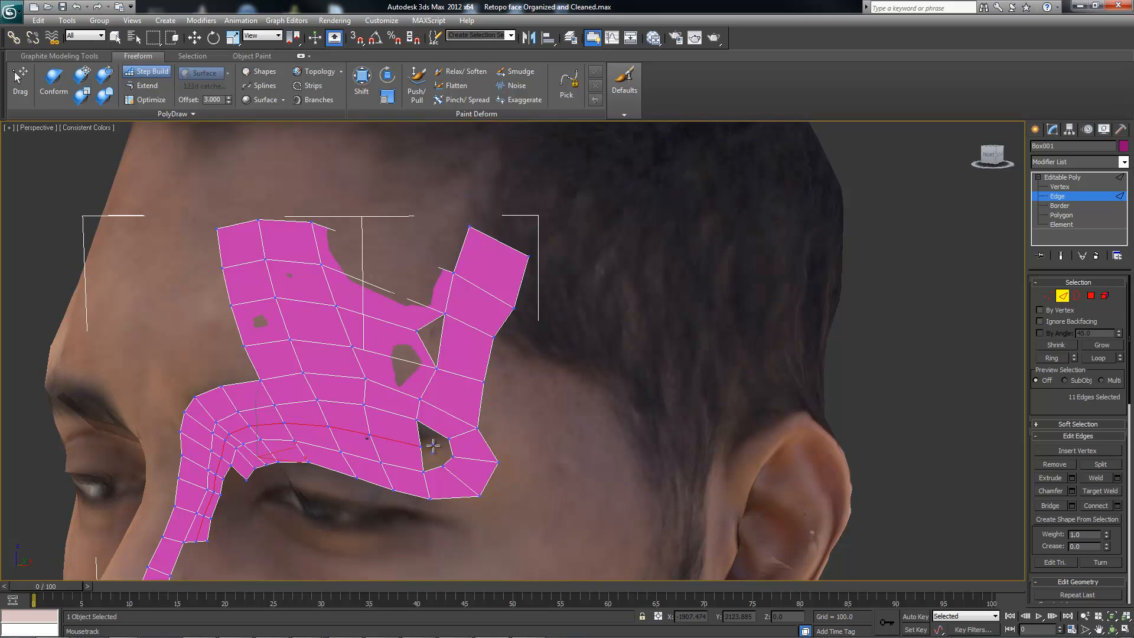
click(140, 72)
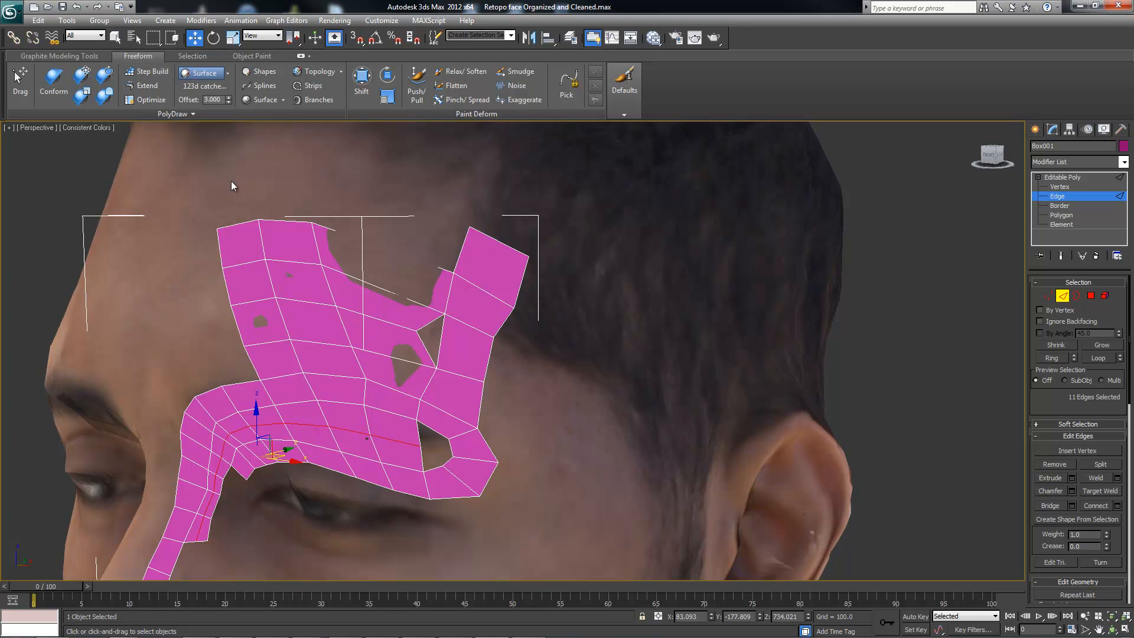
click(147, 72)
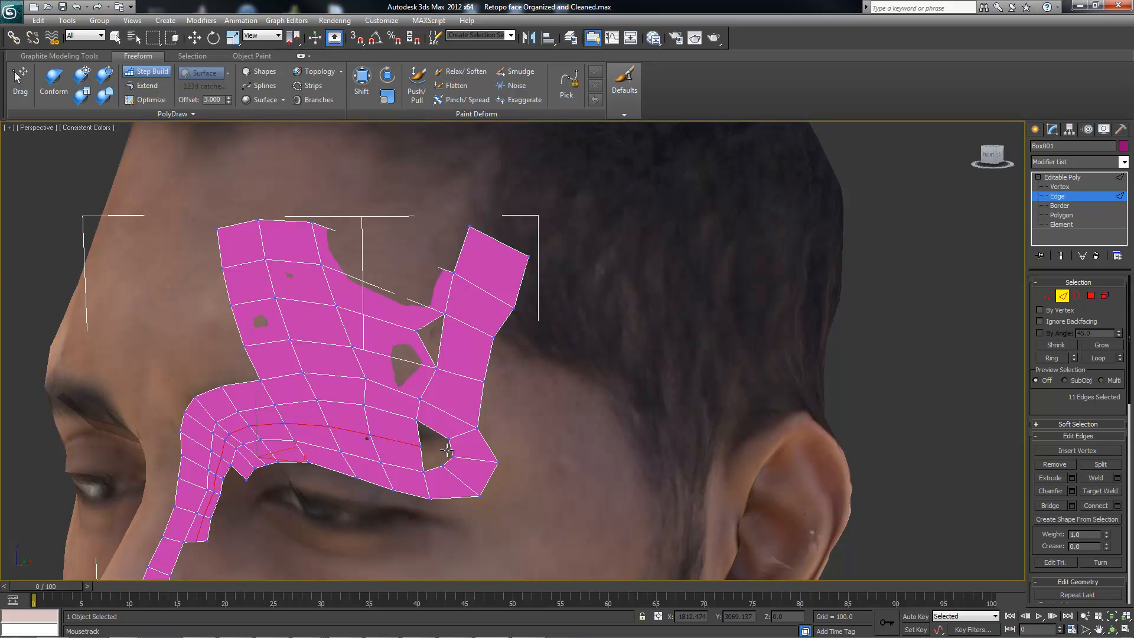
shift+click(429, 437)
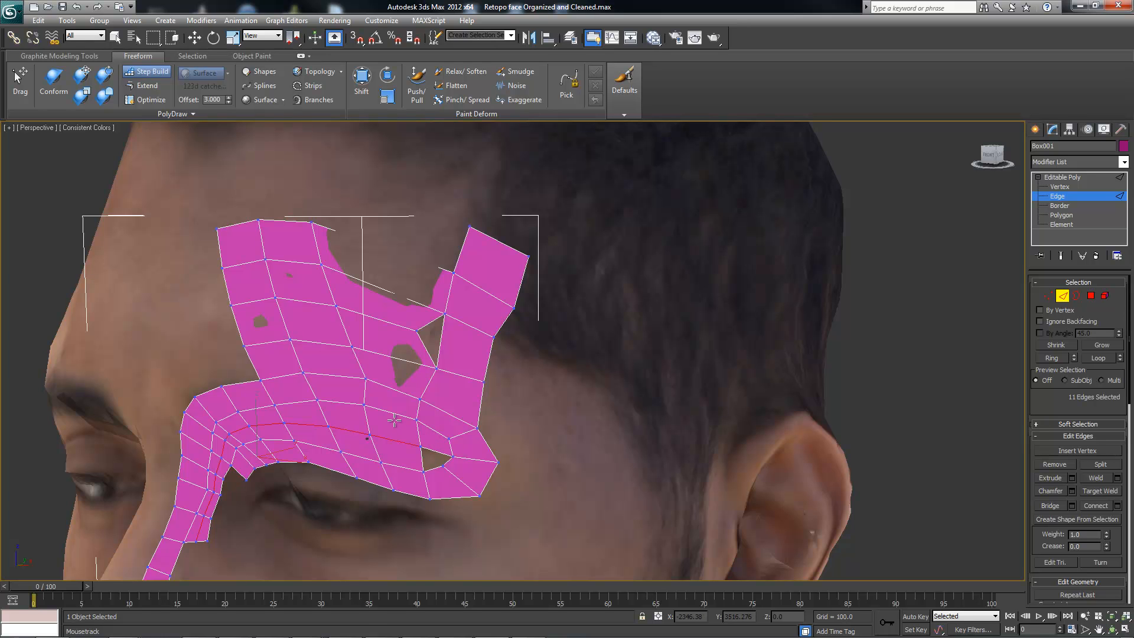
alt+middle_drag(424, 460, 457, 471)
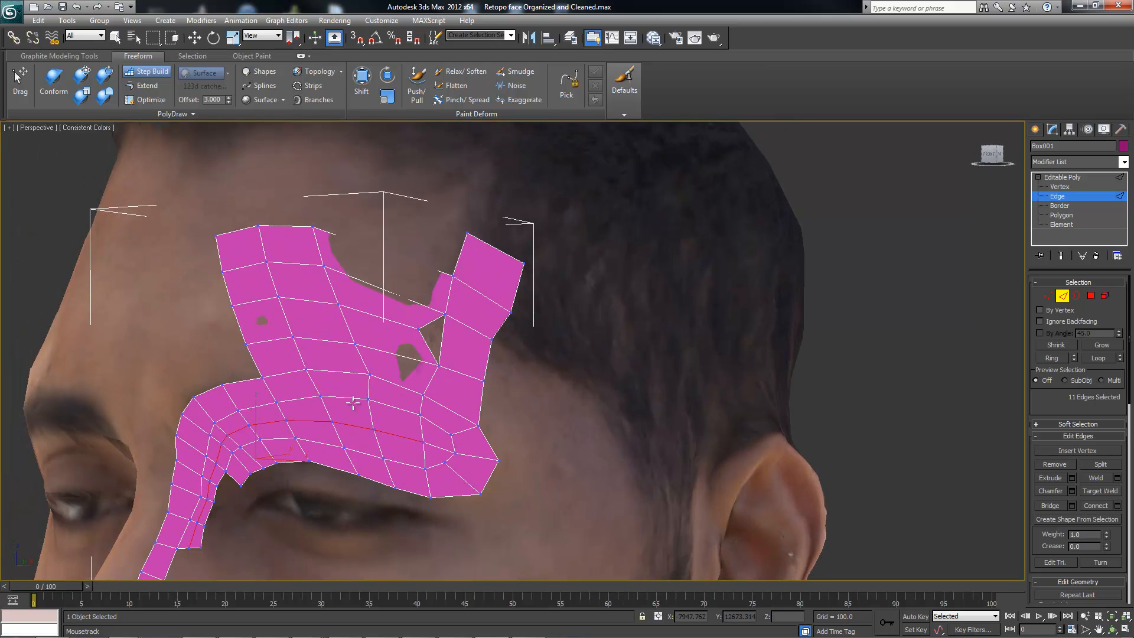
scroll(404, 426, down, 6)
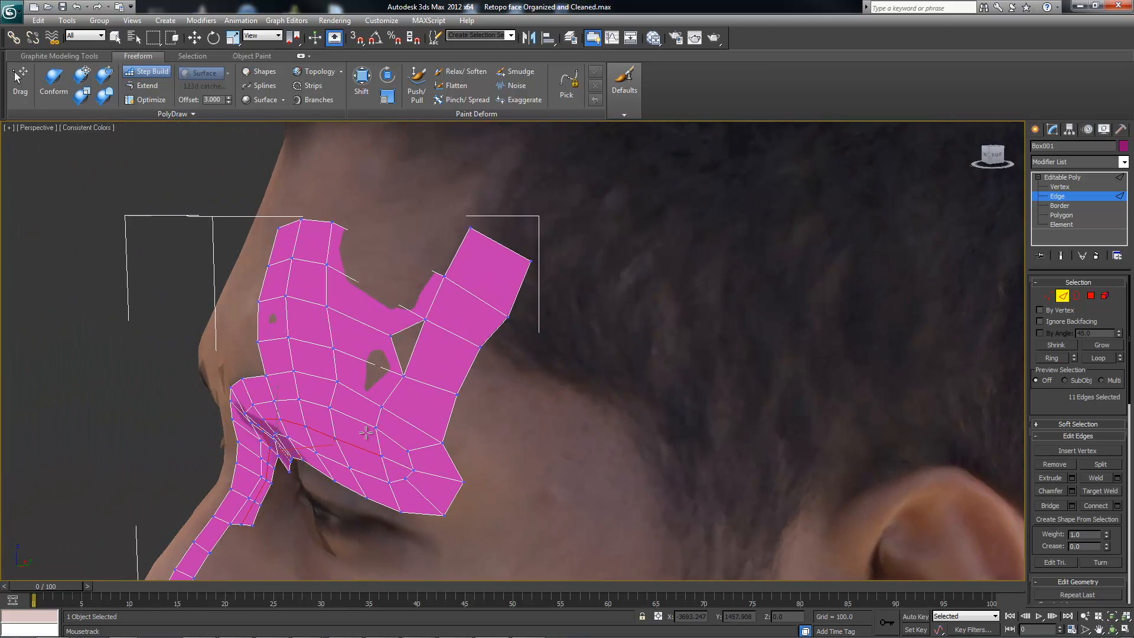
Step: Leave Edge level and apply a Symmetry modifier to mirror the patches onto the other half of the face
alt+middle_drag(374, 414, 406, 366)
scroll(381, 411, up, 6)
scroll(413, 387, down, 6)
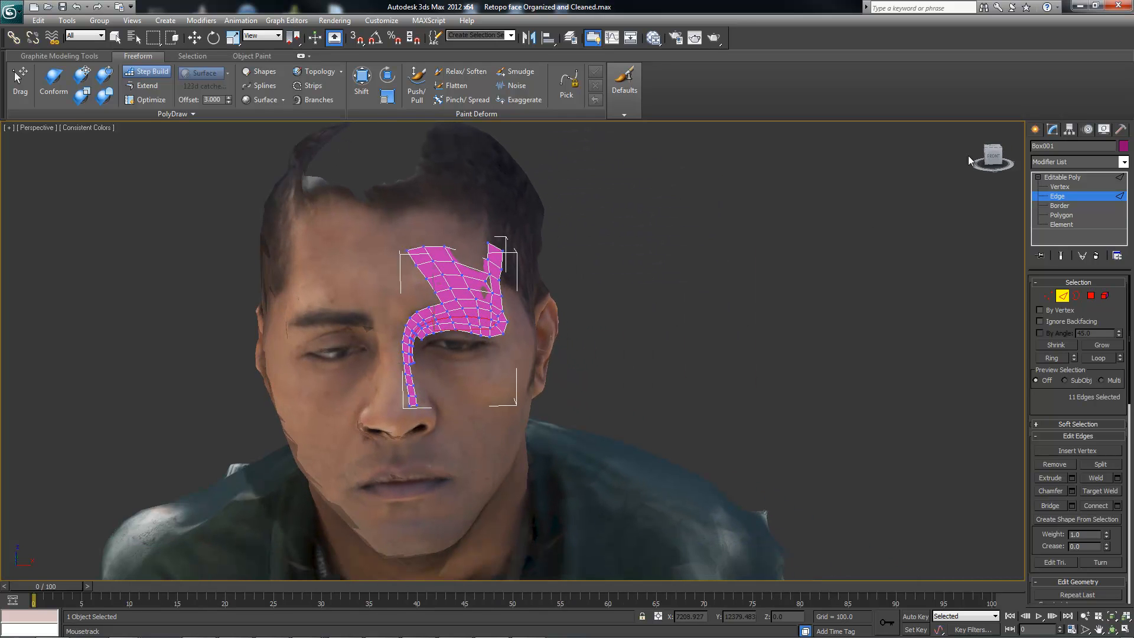
click(1069, 178)
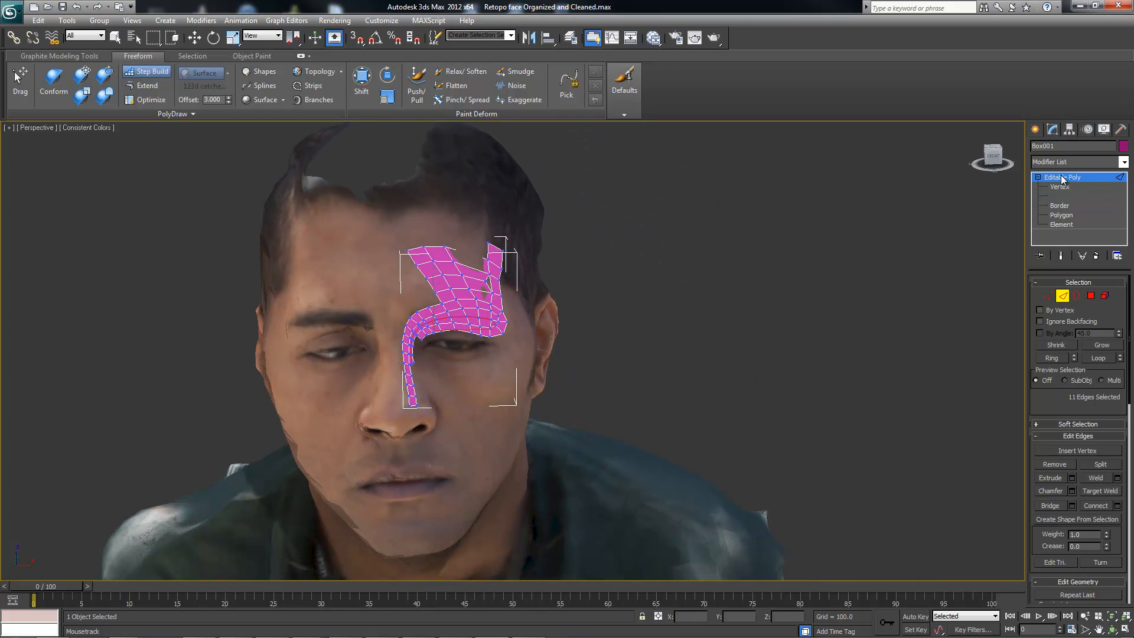
click(1124, 163)
scroll(1075, 384, down, 15)
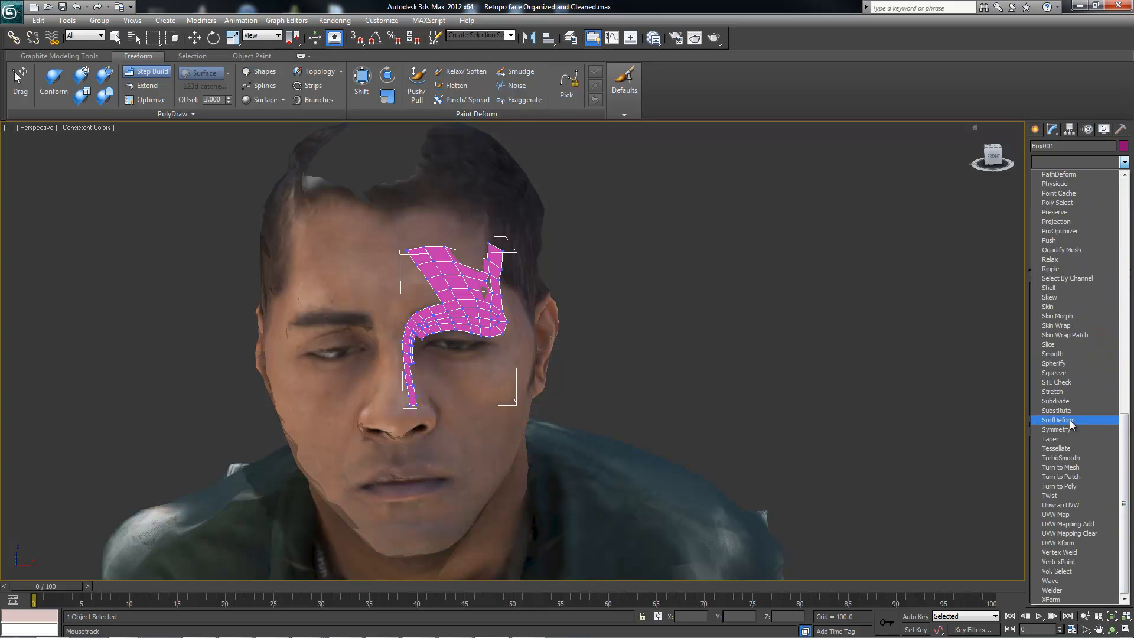
click(1056, 430)
Step: Compare the base mesh with its mirrored result and add an Edit Poly modifier above Symmetry
alt+middle_drag(293, 367, 365, 263)
alt+middle_drag(397, 187, 390, 220)
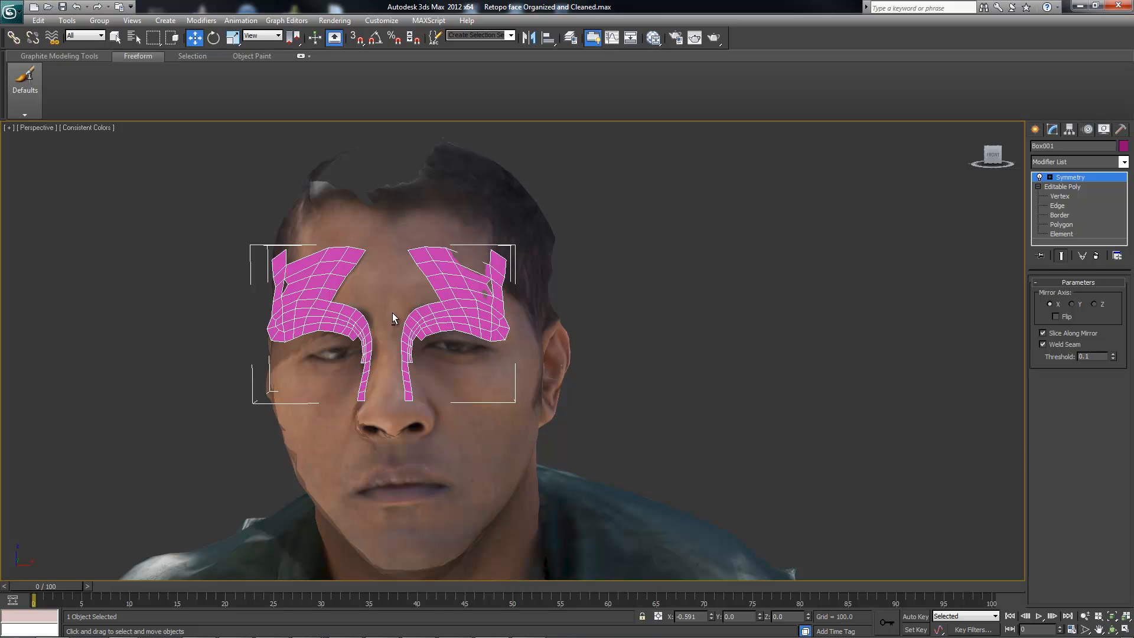
alt+middle_drag(402, 503, 400, 260)
alt+middle_drag(393, 380, 383, 354)
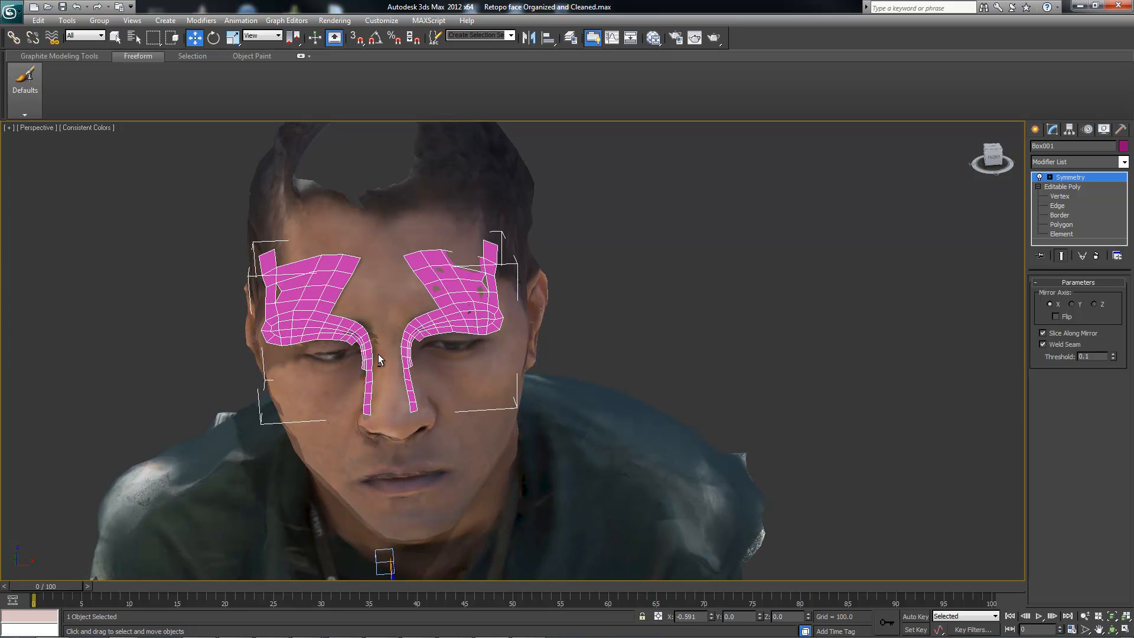
alt+middle_drag(280, 304, 585, 226)
click(1072, 187)
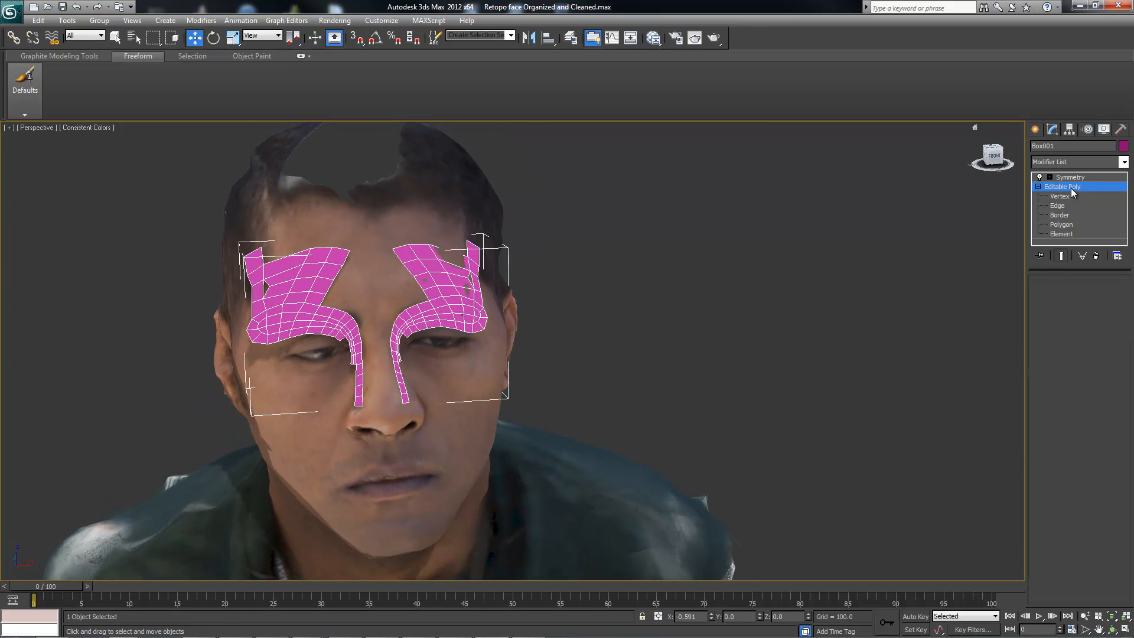
click(1070, 177)
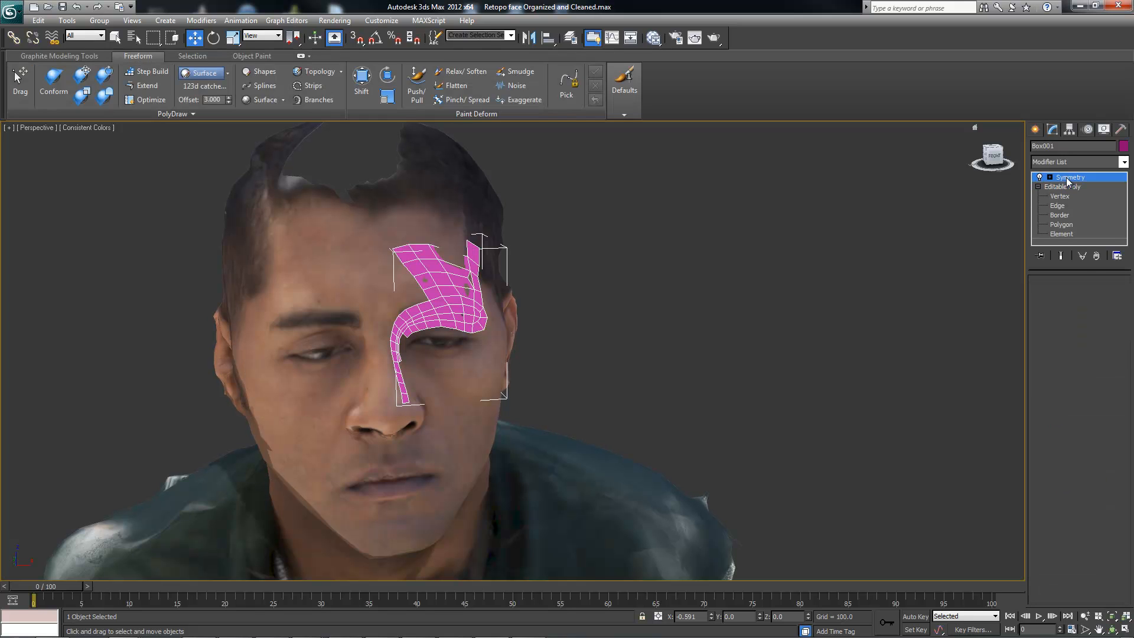
click(1124, 162)
scroll(1057, 354, down, 10)
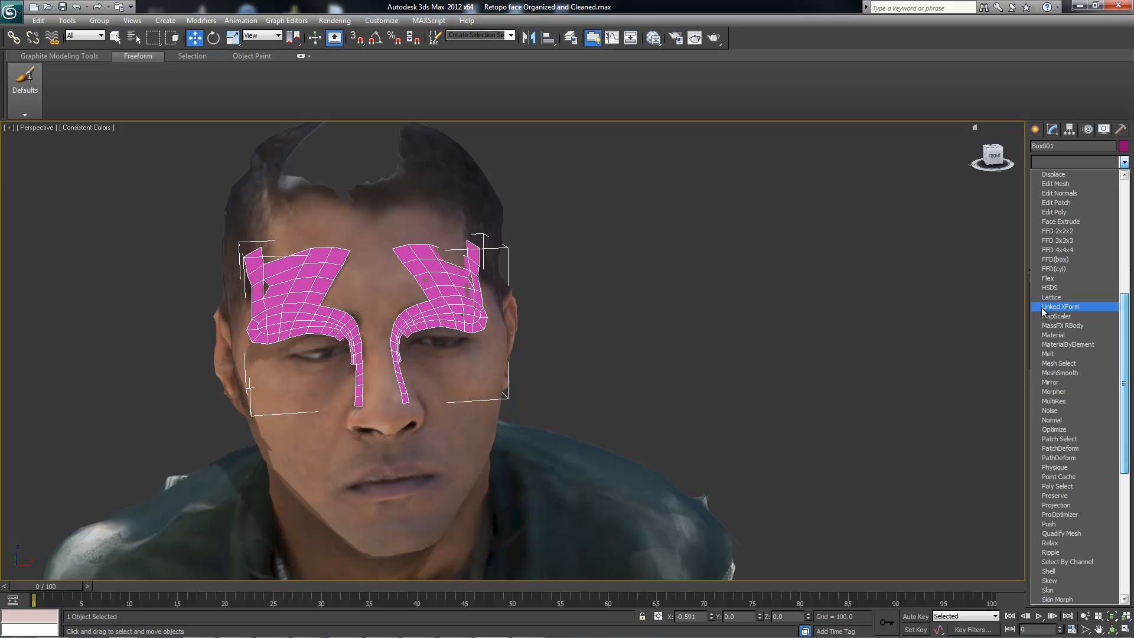
click(1074, 213)
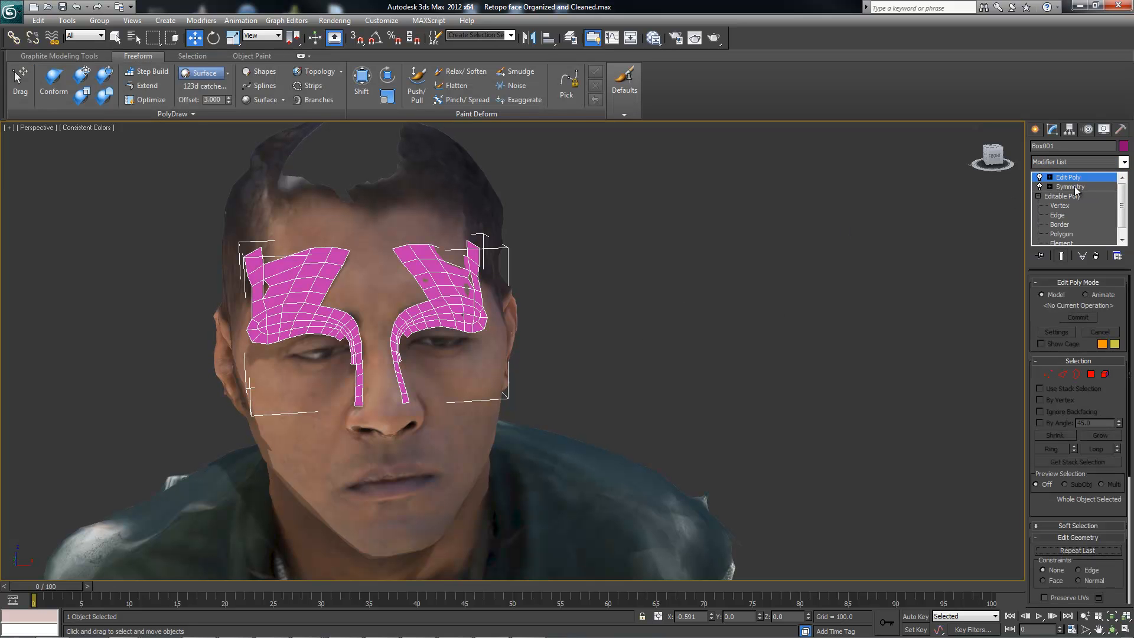
Step: Activate the Conform brush with Full Strength 169 and Conform 1.060
alt+middle_drag(338, 349, 378, 393)
click(53, 83)
mouse_move(333, 340)
alt+middle_down()
mouse_move(349, 346)
mouse_move(306, 347)
mouse_move(354, 342)
mouse_move(380, 367)
mouse_move(365, 388)
mouse_move(397, 410)
mouse_move(407, 390)
alt+middle_up()
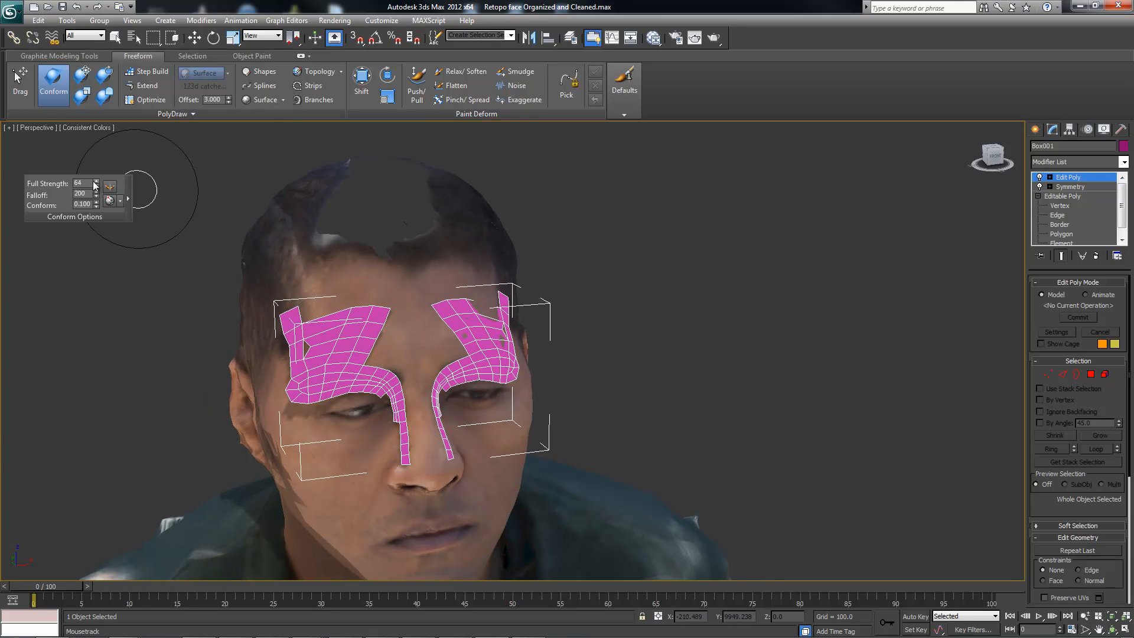
drag(97, 185, 93, 155)
mouse_move(443, 254)
alt+middle_down()
mouse_move(463, 355)
mouse_move(431, 337)
mouse_move(406, 355)
mouse_move(328, 335)
alt+middle_up()
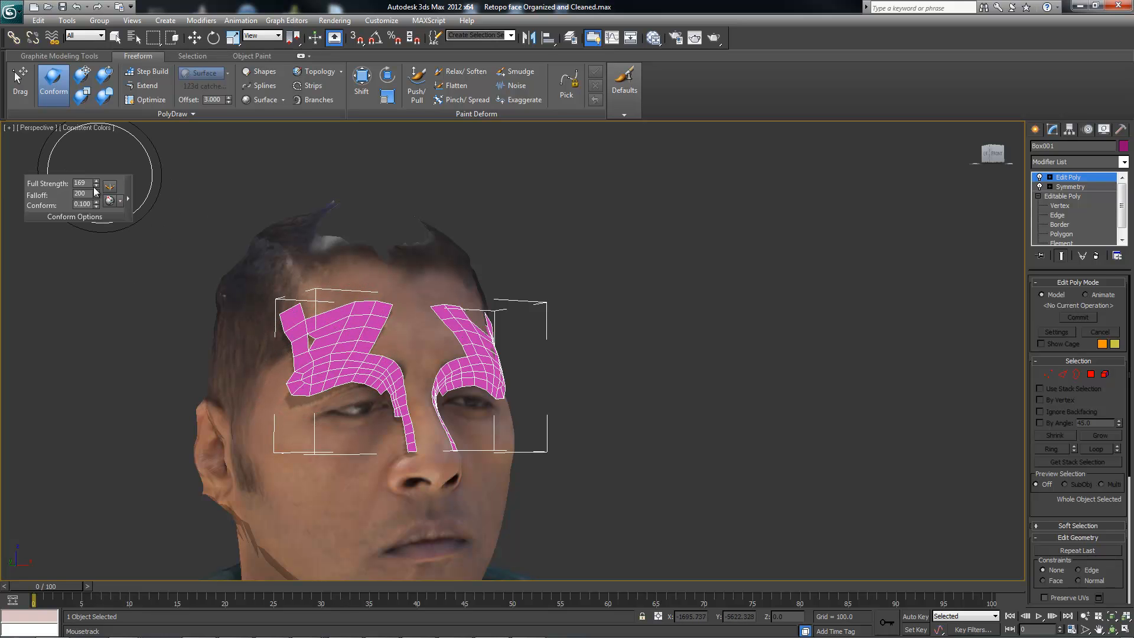
drag(96, 203, 112, 149)
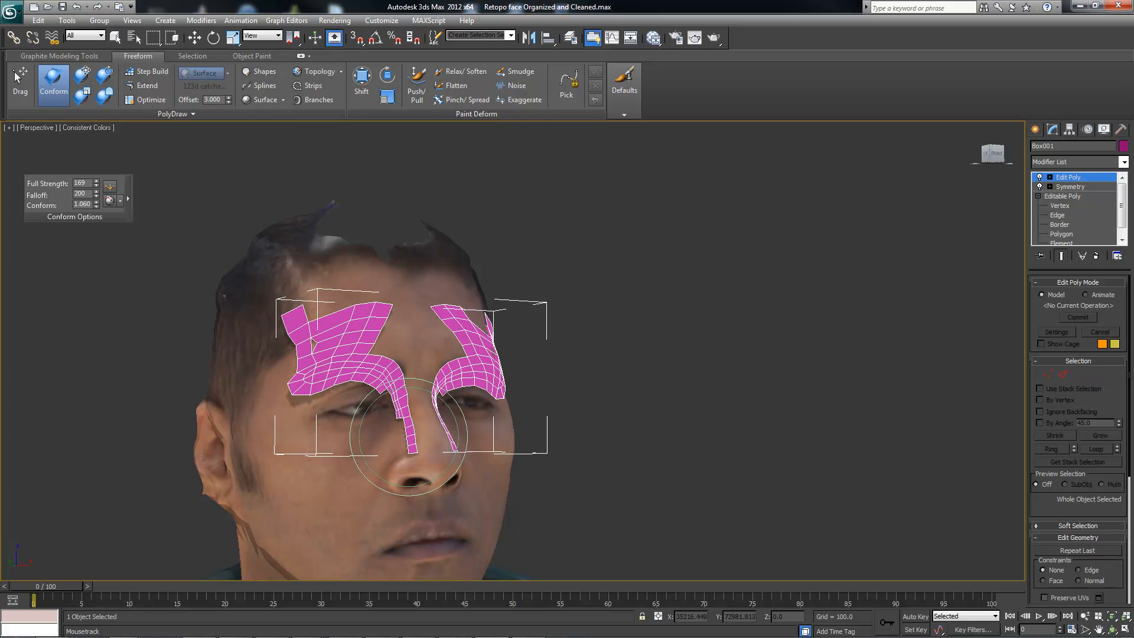
Step: Conform the mirrored nose strip and inner brow to the scanned head's surface
mouse_move(408, 349)
alt+middle_down()
mouse_move(346, 372)
mouse_move(390, 407)
mouse_move(443, 405)
mouse_move(397, 449)
alt+middle_up()
alt+middle_drag(405, 405, 394, 365)
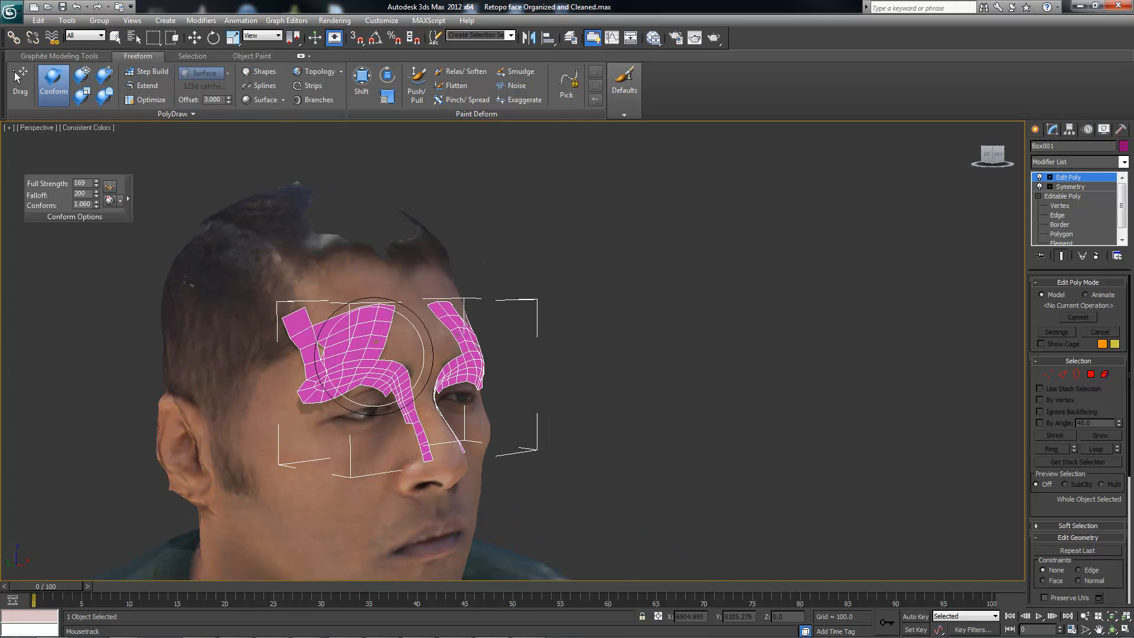
alt+middle_drag(338, 329, 365, 360)
mouse_move(442, 348)
alt+middle_down()
mouse_move(409, 341)
mouse_move(435, 340)
alt+middle_up()
scroll(365, 367, up, 5)
alt+middle_drag(319, 391, 338, 397)
middle_drag(339, 397, 355, 357)
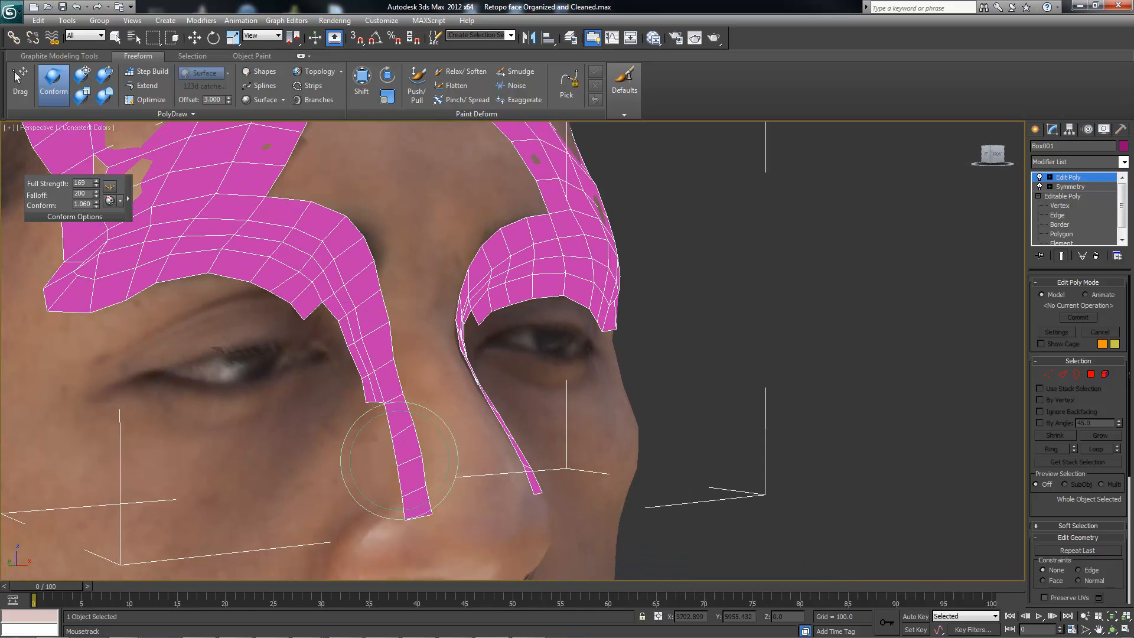
alt+middle_drag(423, 423, 401, 425)
Step: Conform the mirrored forehead and temple patches to the scan, checking the fit from both sides of the face
scroll(502, 289, down, 6)
mouse_move(506, 282)
alt+middle_down()
mouse_move(483, 323)
mouse_move(380, 367)
mouse_move(406, 380)
mouse_move(539, 374)
mouse_move(513, 308)
mouse_move(461, 413)
mouse_move(354, 354)
mouse_move(500, 307)
mouse_move(486, 344)
alt+middle_up()
scroll(452, 325, up, 3)
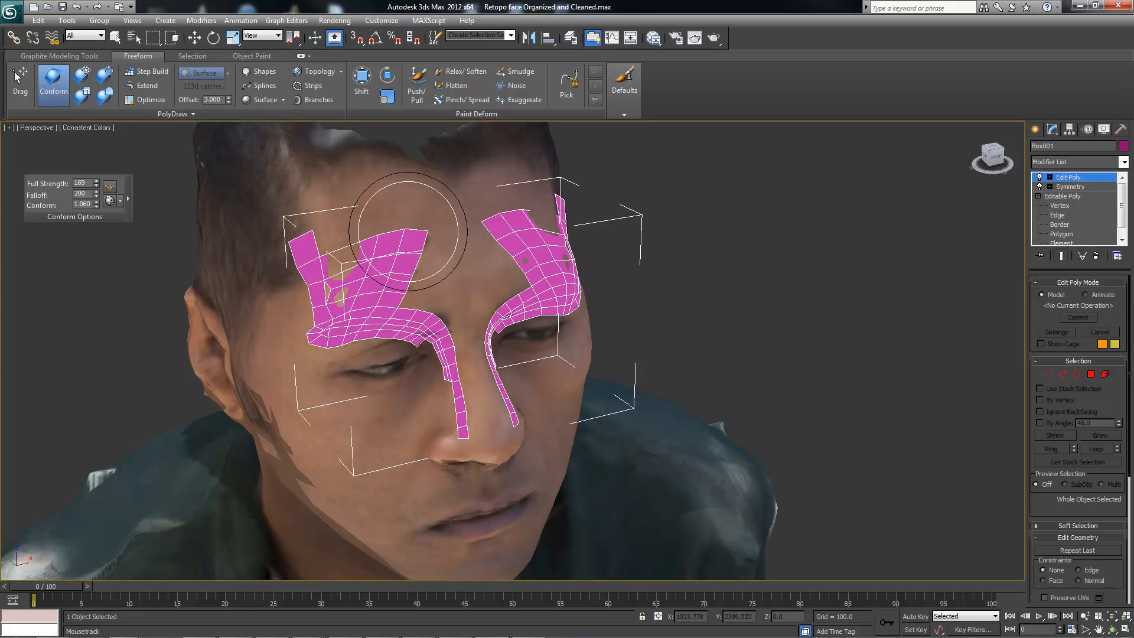
mouse_move(327, 232)
alt+middle_down()
mouse_move(468, 253)
mouse_move(512, 289)
mouse_move(491, 338)
alt+middle_up()
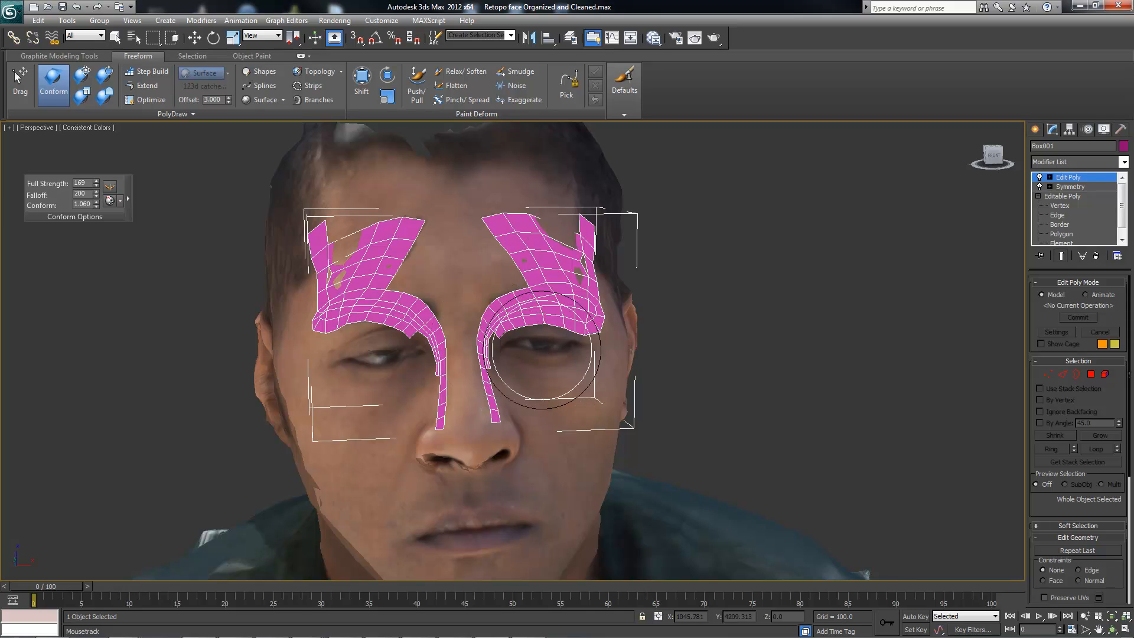
mouse_move(324, 248)
alt+middle_down()
mouse_move(524, 274)
mouse_move(507, 354)
mouse_move(438, 313)
mouse_move(430, 322)
mouse_move(440, 326)
mouse_move(426, 286)
mouse_move(469, 324)
mouse_move(461, 395)
mouse_move(396, 246)
mouse_move(429, 332)
mouse_move(472, 260)
mouse_move(507, 378)
mouse_move(481, 402)
mouse_move(466, 387)
mouse_move(479, 455)
mouse_move(476, 375)
mouse_move(562, 380)
mouse_move(398, 385)
mouse_move(481, 367)
mouse_move(544, 400)
mouse_move(464, 417)
mouse_move(481, 374)
mouse_move(435, 392)
mouse_move(461, 395)
mouse_move(551, 355)
mouse_move(526, 411)
mouse_move(516, 384)
mouse_move(541, 350)
alt+middle_up()
scroll(440, 326, down, 5)
scroll(461, 396, up, 5)
scroll(527, 411, up, 5)
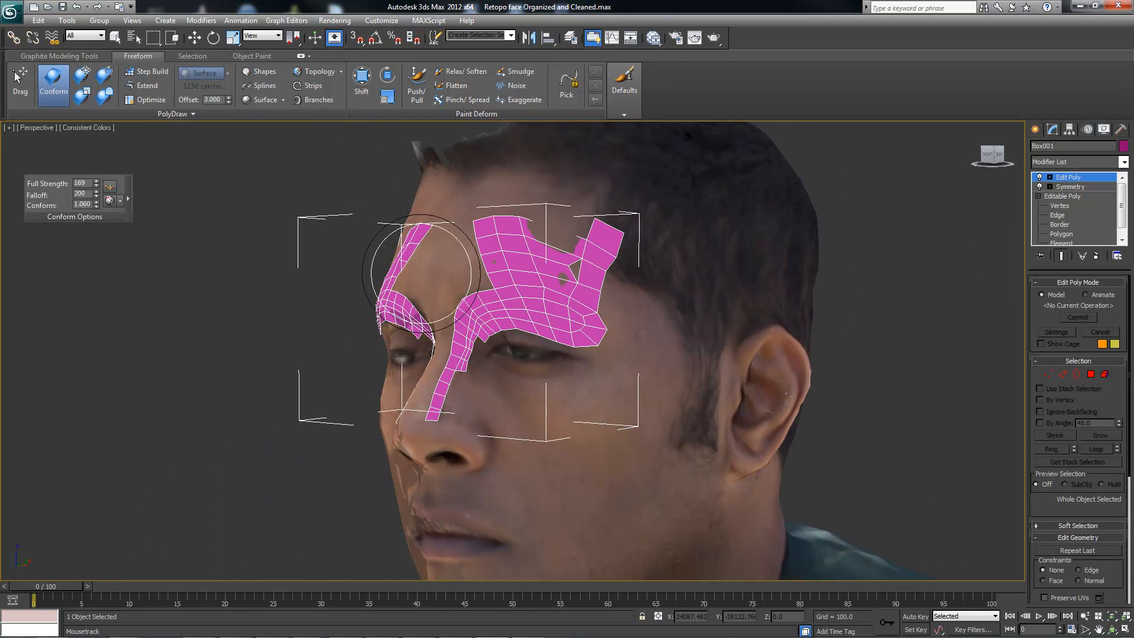
alt+middle_drag(456, 292, 355, 284)
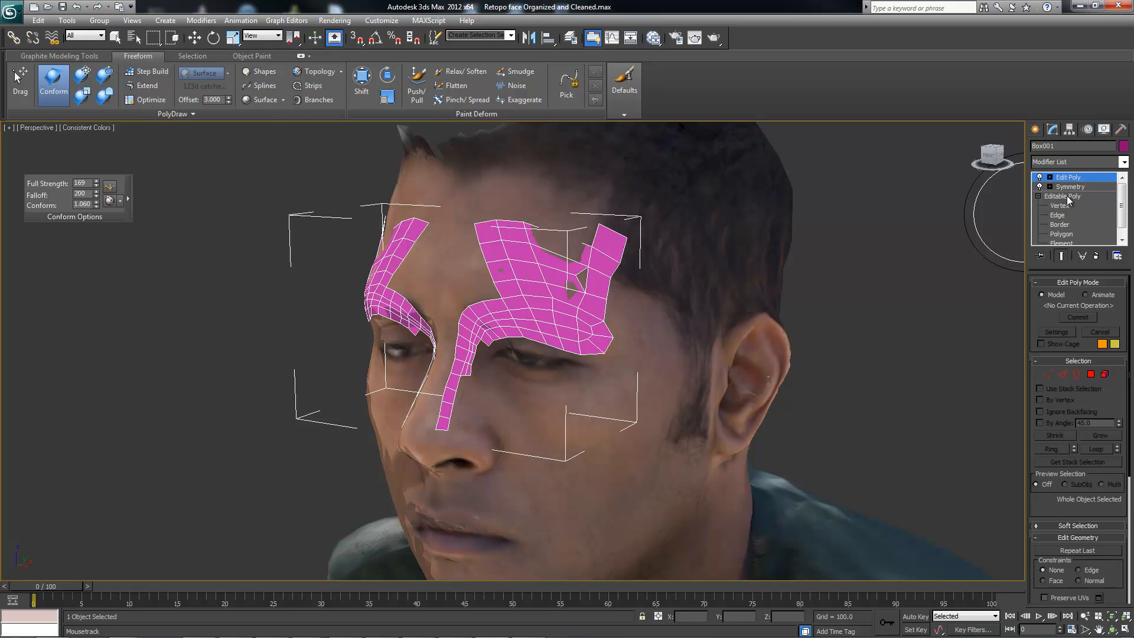
Step: Return to the base Editable Poly, accept the topology warning, and enable Show End Result to display both halves
click(1067, 199)
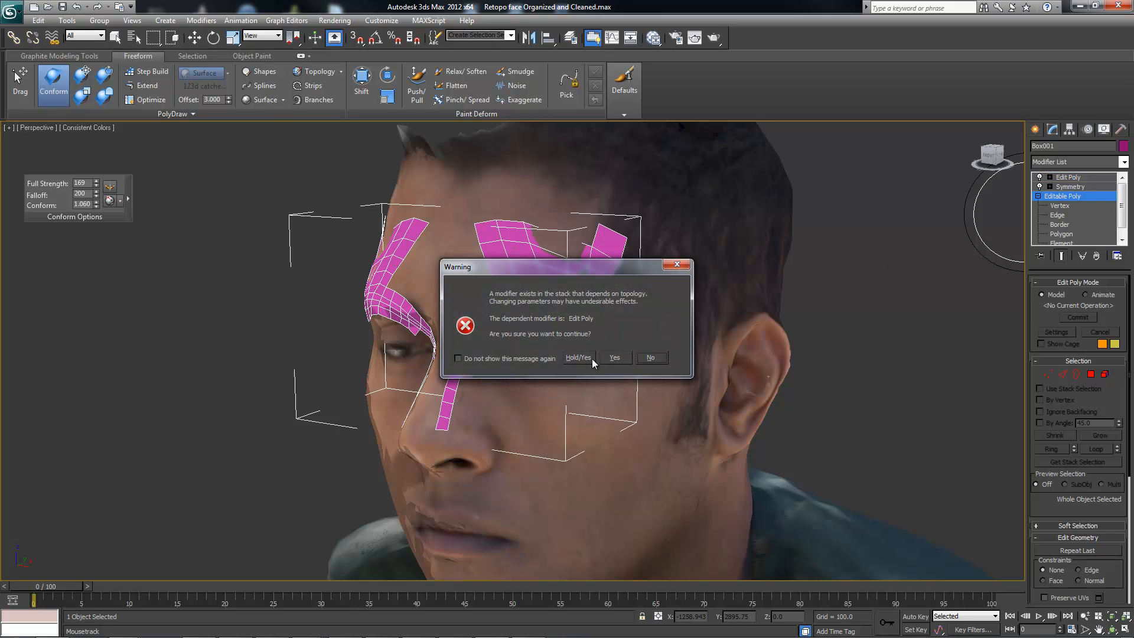
click(611, 361)
key(w)
alt+middle_drag(414, 387, 514, 408)
alt+middle_drag(573, 317, 329, 244)
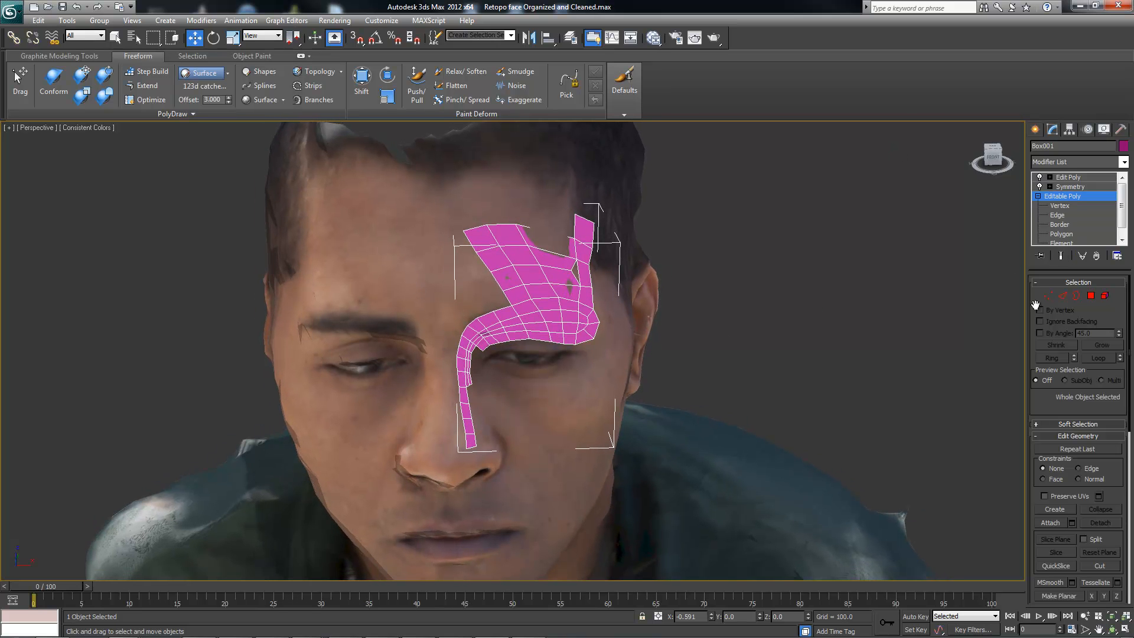
click(1062, 256)
alt+middle_drag(467, 291, 594, 258)
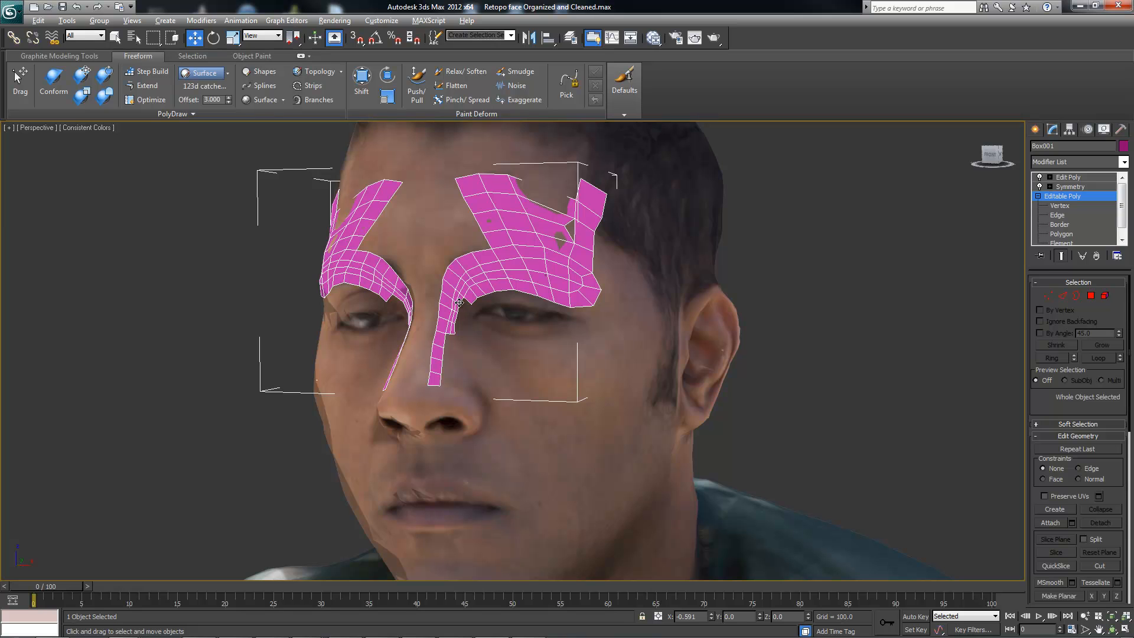
Step: Extend the lower end of the nose strip outward around the nostril wing with a row of new polygons
scroll(420, 377, up, 5)
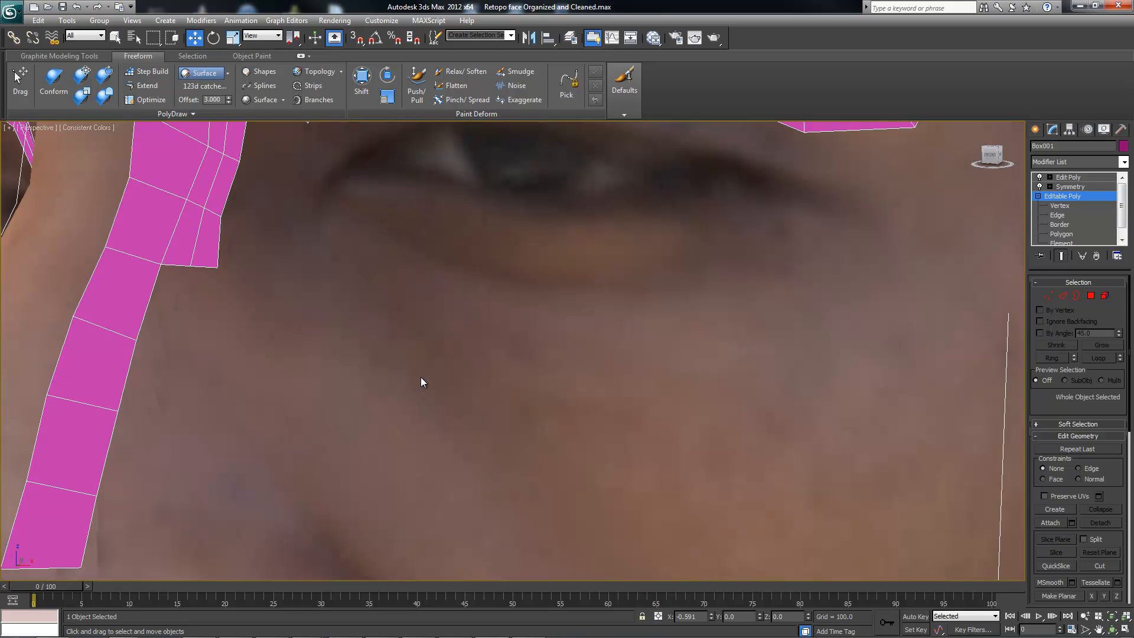
scroll(399, 364, down, 5)
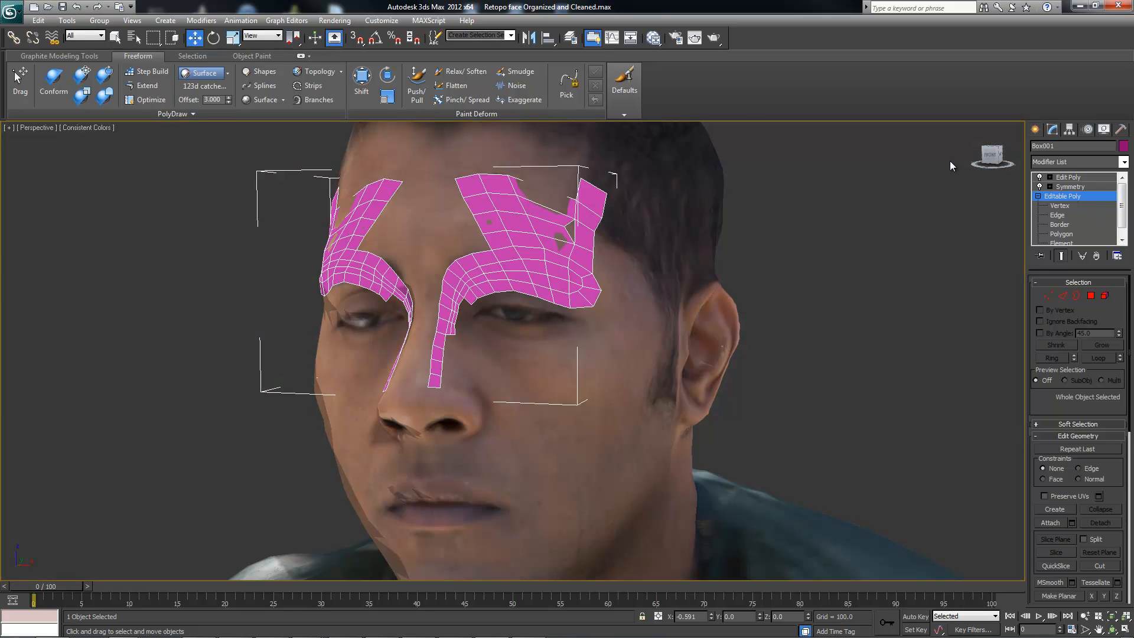
click(140, 90)
alt+middle_drag(479, 355, 407, 420)
scroll(452, 401, up, 5)
scroll(426, 400, down, 5)
drag(431, 397, 457, 421)
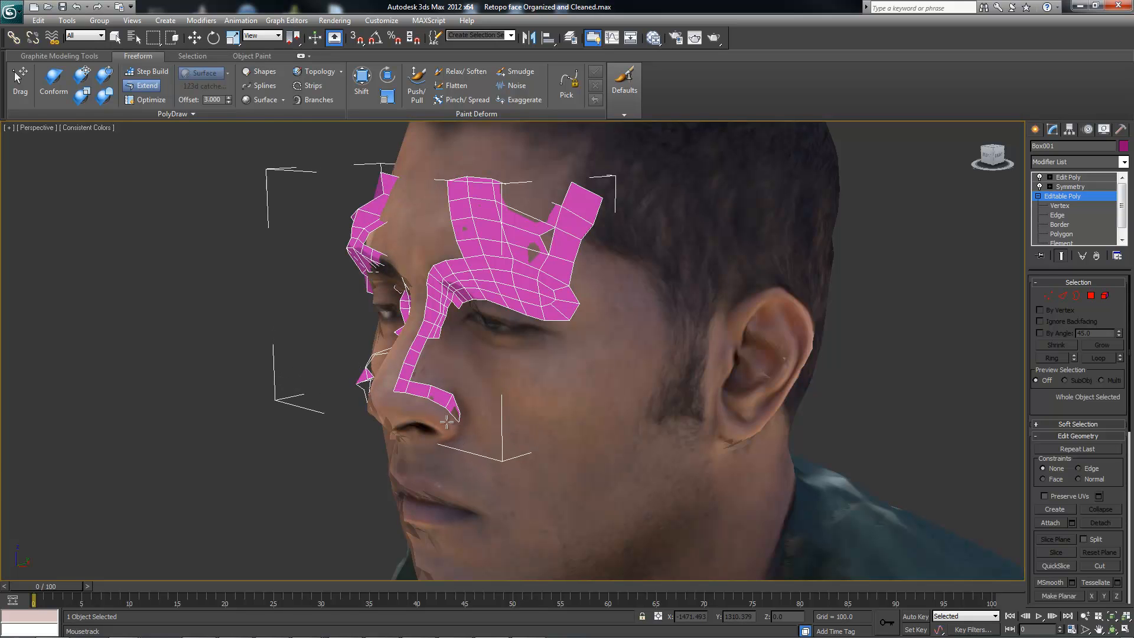
Step: Reposition the end vertex of the new nostril strip along the scan with the PolyDraw Drag tool
alt+middle_drag(457, 422, 408, 427)
scroll(405, 427, up, 5)
scroll(355, 422, down, 5)
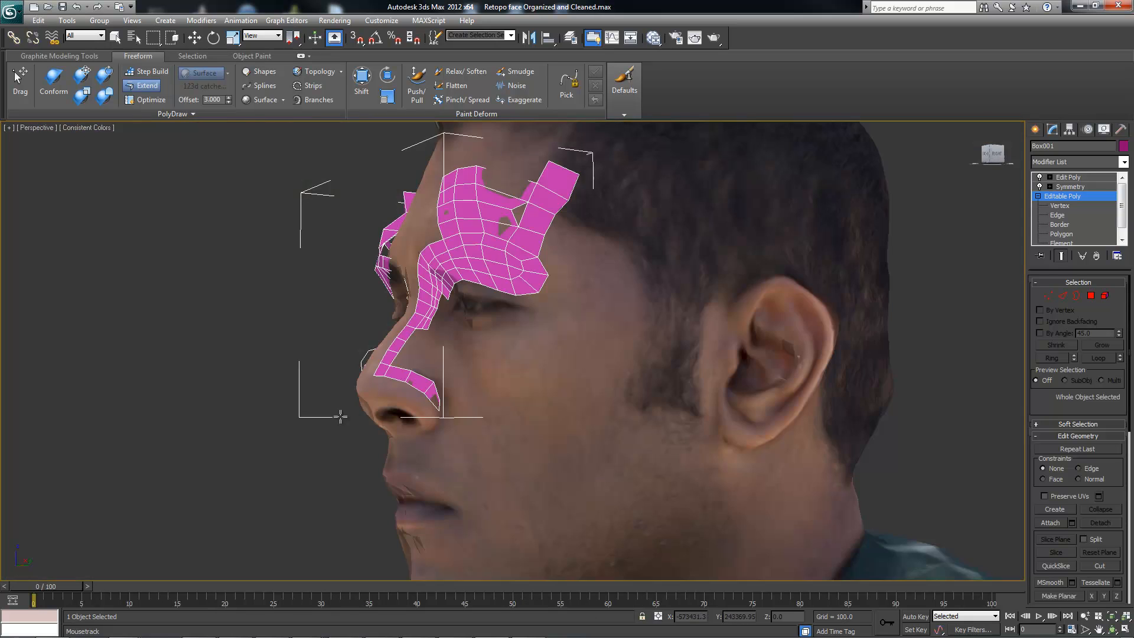
alt+middle_drag(381, 380, 802, 237)
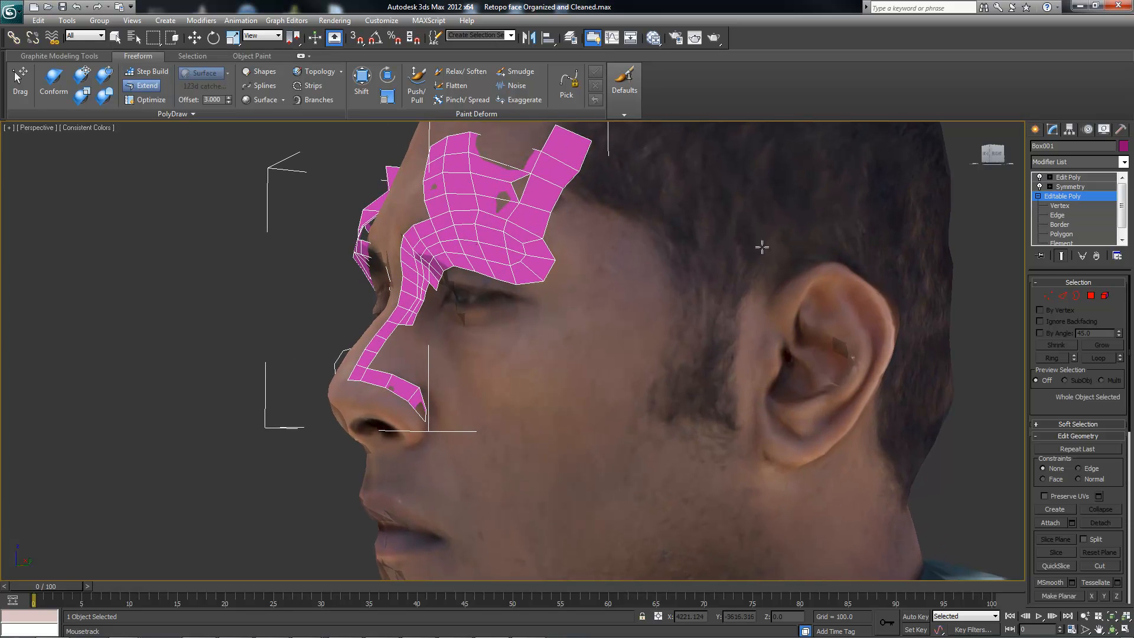
scroll(534, 350, up, 3)
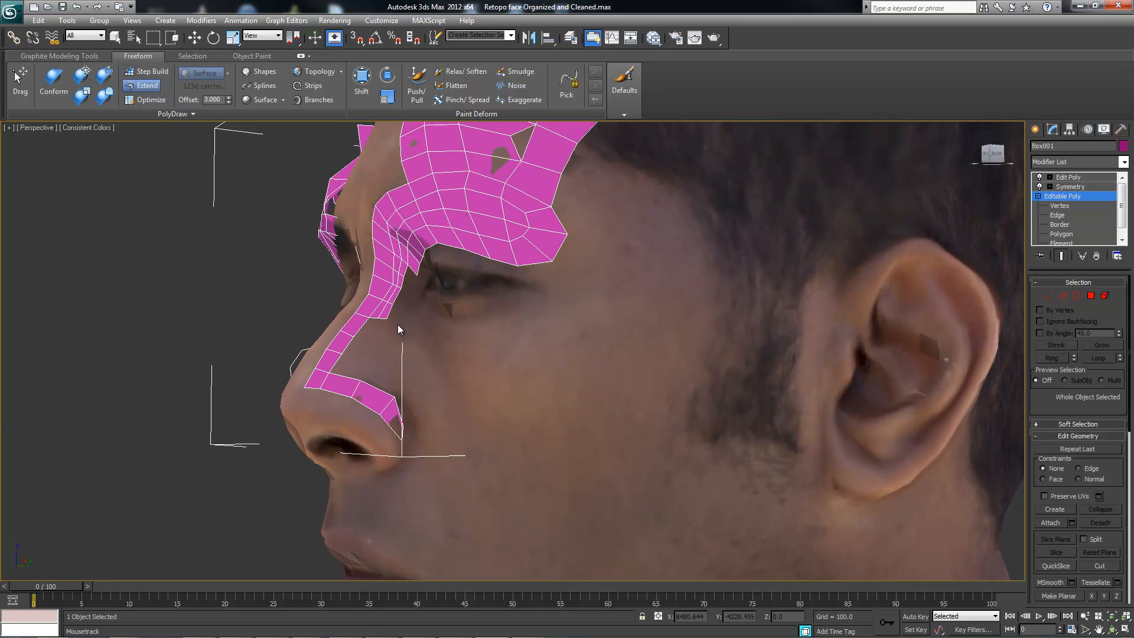
click(25, 83)
mouse_move(399, 446)
mouse_down()
mouse_move(387, 408)
mouse_move(382, 440)
mouse_up()
Step: Switch to the Edit Poly modifier and conform the mirrored nose strip and nostril polygons to the scan
alt+middle_drag(330, 388, 428, 396)
mouse_move(490, 403)
alt+middle_down()
mouse_move(542, 408)
mouse_move(497, 415)
mouse_move(502, 400)
alt+middle_up()
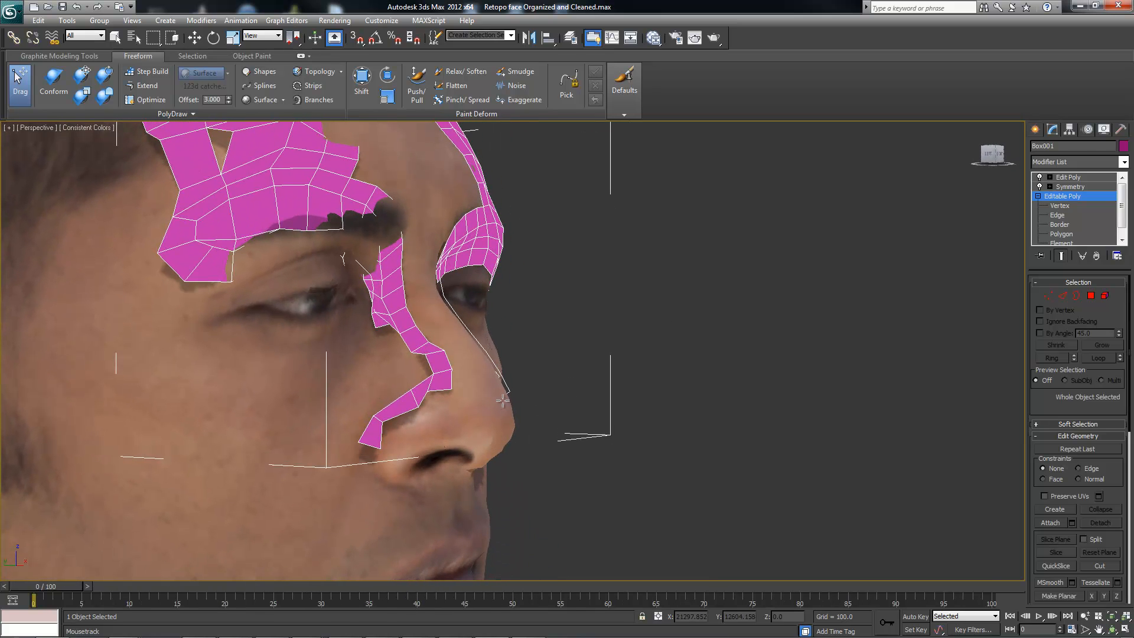
click(1068, 177)
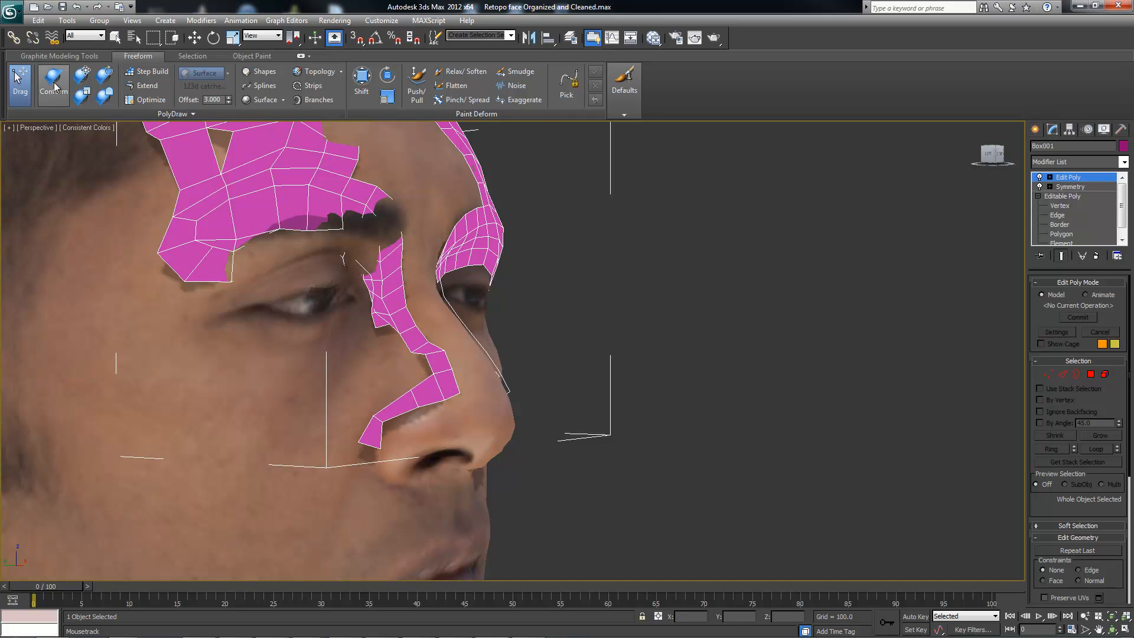
click(113, 80)
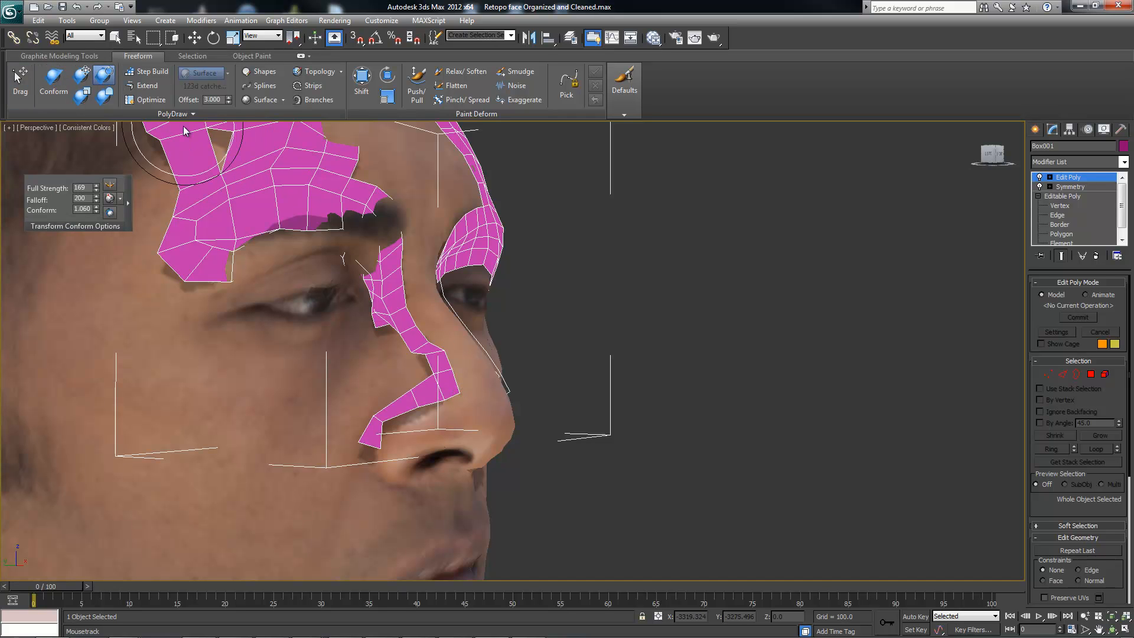
mouse_move(431, 354)
mouse_down()
mouse_move(405, 405)
mouse_move(418, 374)
mouse_move(408, 305)
mouse_move(344, 231)
mouse_up()
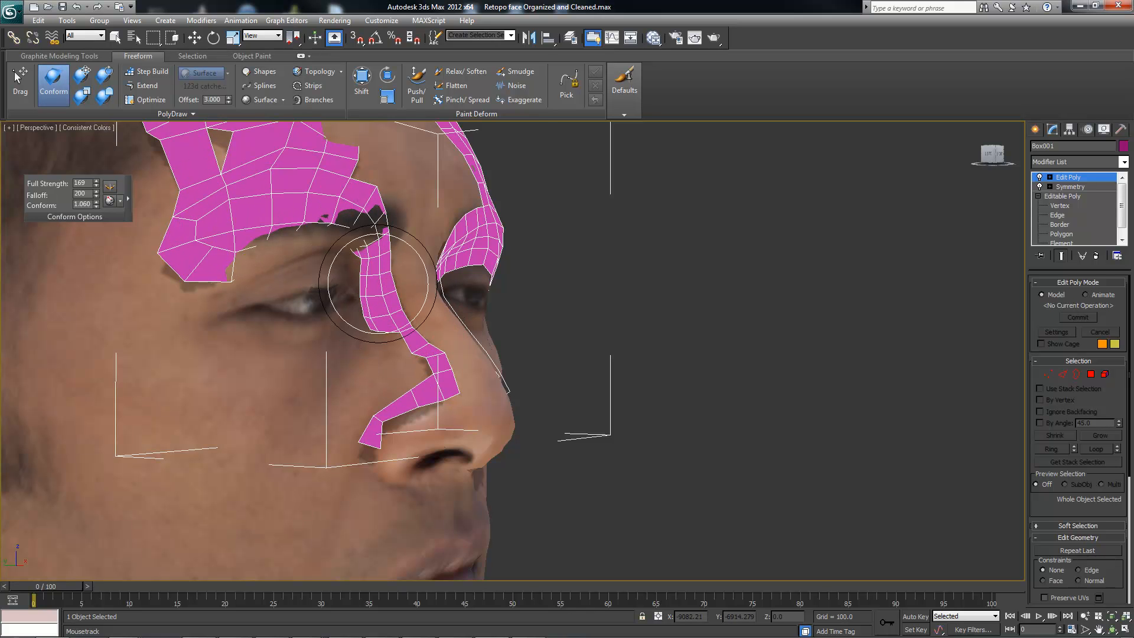
mouse_move(427, 404)
mouse_down()
mouse_move(384, 431)
mouse_move(398, 429)
mouse_up()
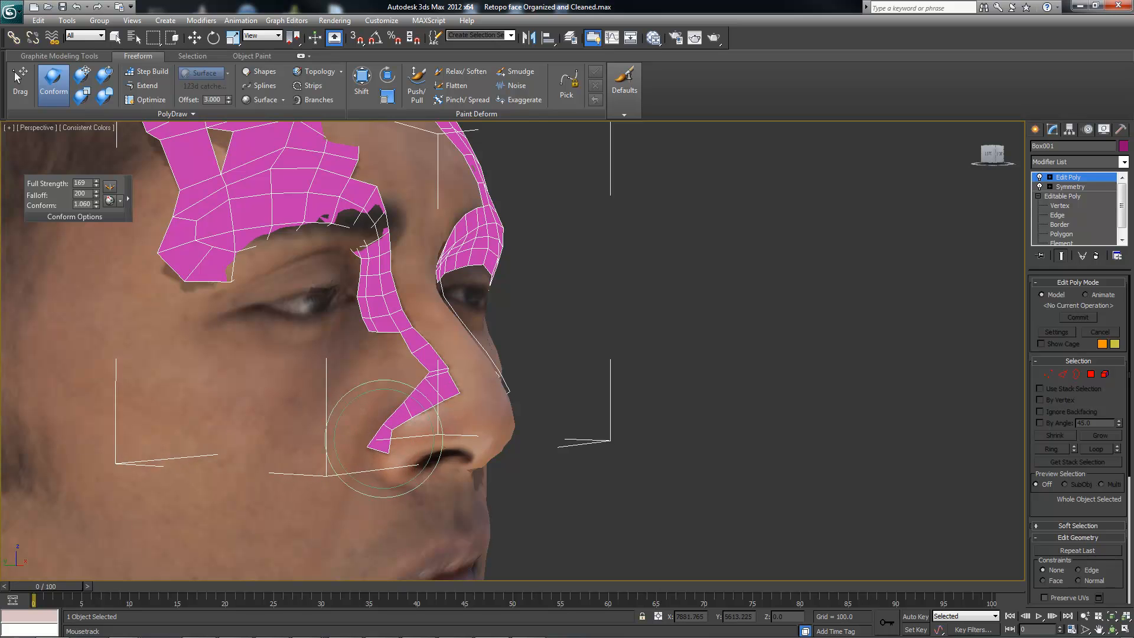
Step: Examine the fit of the mirrored nose strip from both sides of the face, including the cheek and mouth area
mouse_move(384, 260)
alt+middle_down()
mouse_move(354, 253)
mouse_move(343, 230)
mouse_move(354, 354)
mouse_move(417, 405)
mouse_move(384, 351)
mouse_move(329, 367)
mouse_move(334, 334)
alt+middle_up()
scroll(337, 430, down, 5)
alt+middle_drag(336, 431, 410, 351)
mouse_move(352, 282)
alt+middle_down()
mouse_move(432, 303)
mouse_move(544, 215)
mouse_move(480, 380)
mouse_move(499, 355)
mouse_move(484, 278)
mouse_move(559, 319)
mouse_move(544, 342)
mouse_move(462, 301)
mouse_move(522, 337)
mouse_move(506, 335)
mouse_move(503, 307)
mouse_move(570, 299)
mouse_move(474, 294)
alt+middle_up()
alt+middle_drag(418, 259, 519, 378)
alt+middle_drag(586, 428, 544, 469)
scroll(544, 468, up, 5)
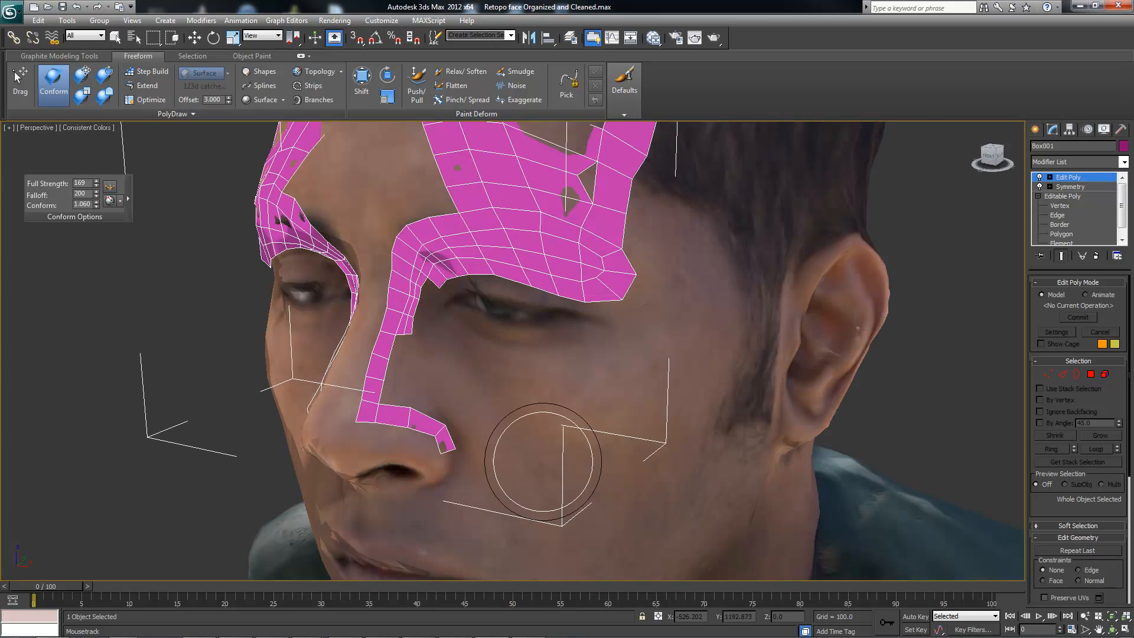
scroll(590, 458, down, 4)
scroll(514, 405, up, 3)
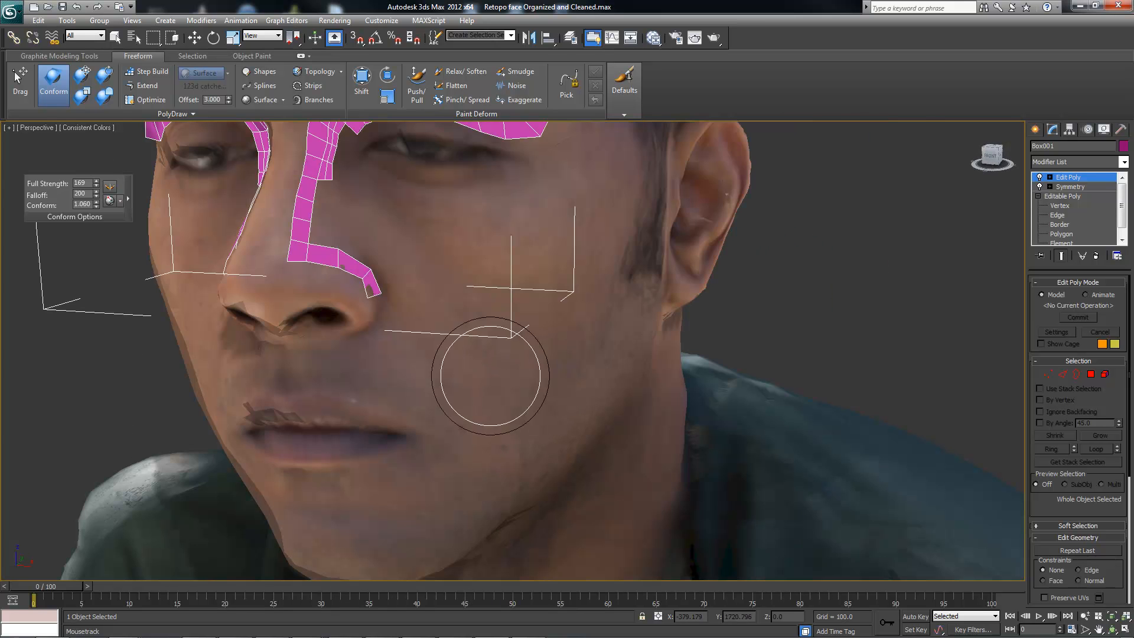
alt+middle_drag(425, 400, 418, 339)
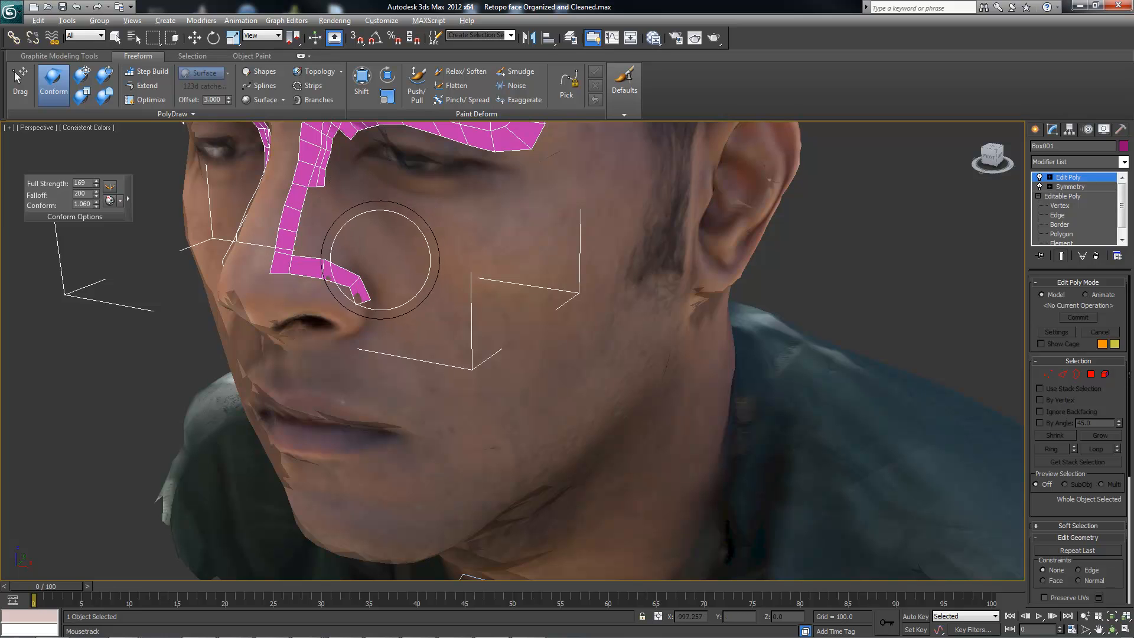
Step: Return to the base Editable Poly, accept the topology warning, and draw a strip of quads with Topology from beside the nose down the cheek
click(1083, 196)
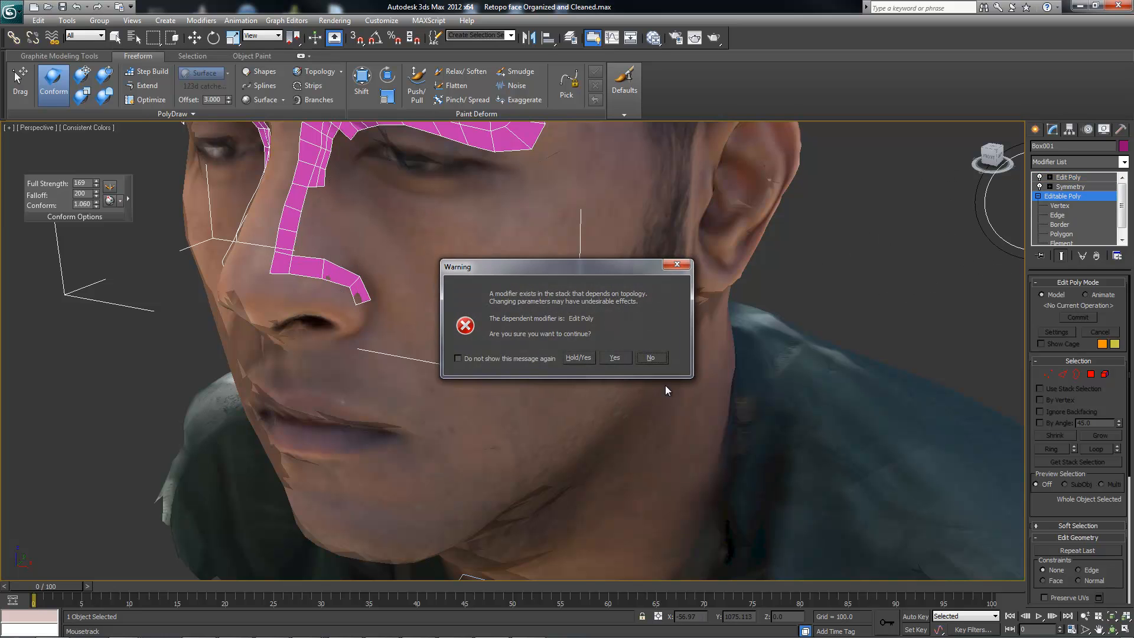
click(614, 357)
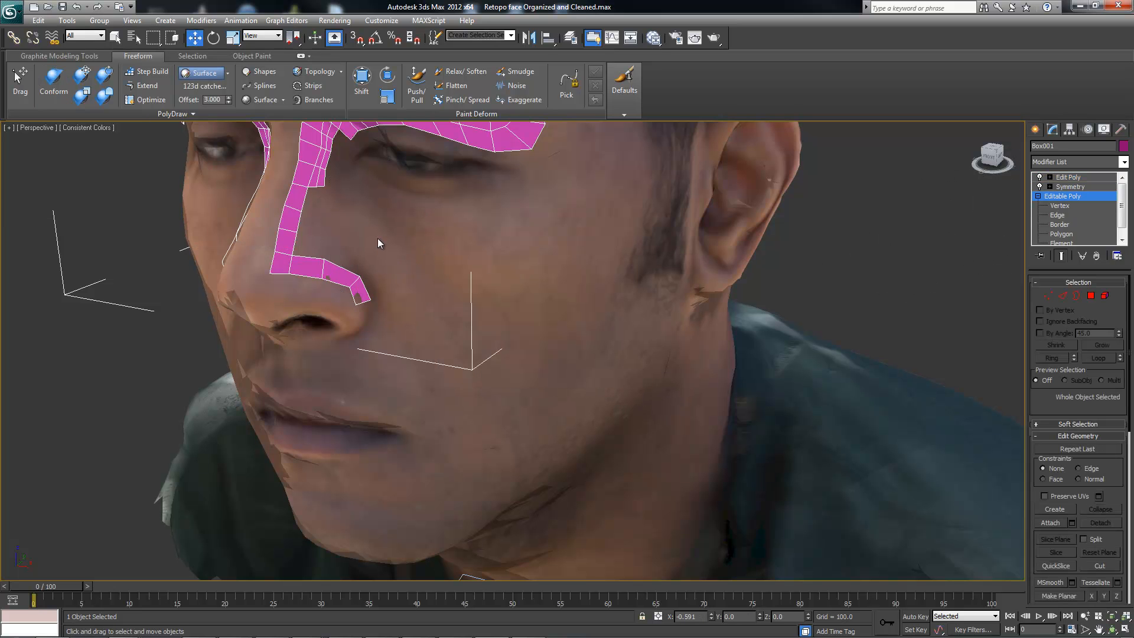
click(305, 73)
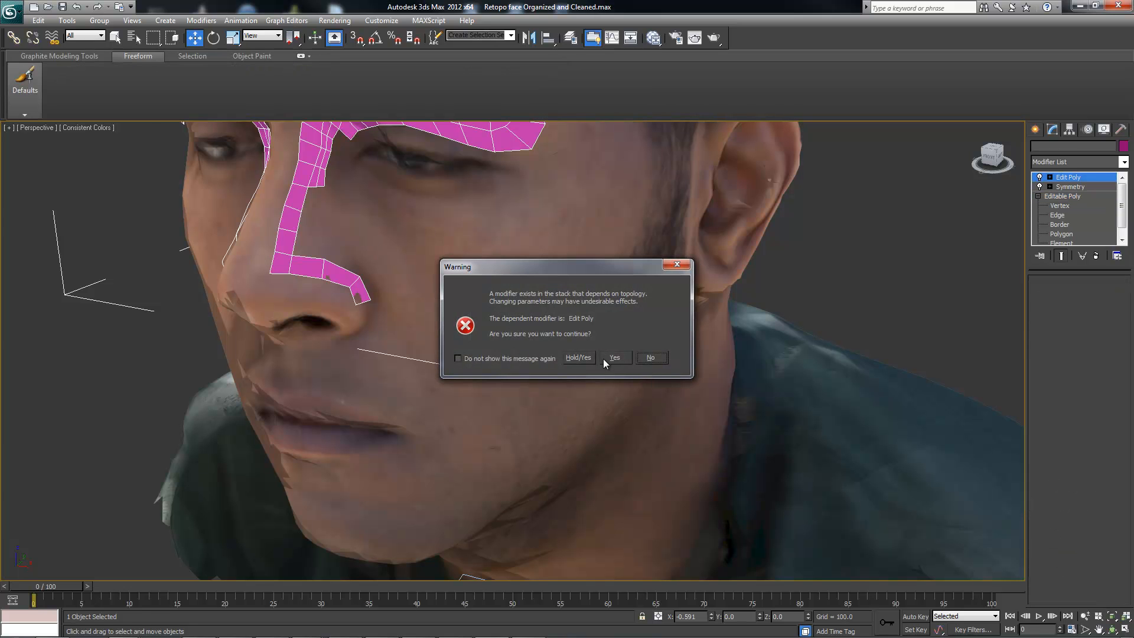
click(614, 357)
click(1083, 196)
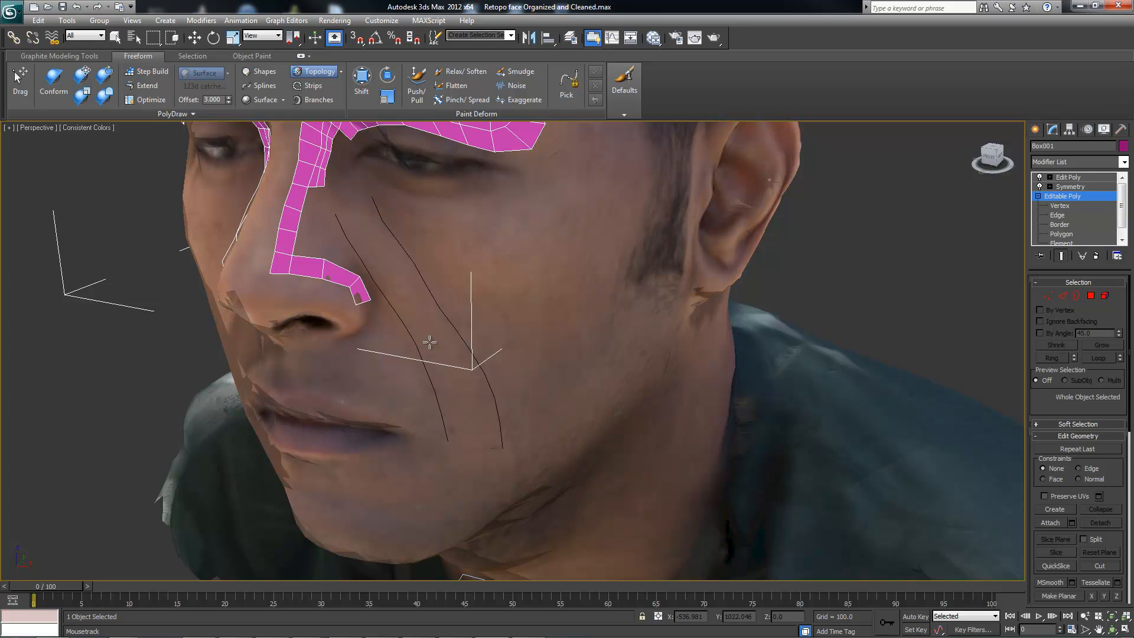
drag(410, 222, 383, 240)
alt+middle_drag(411, 258, 417, 265)
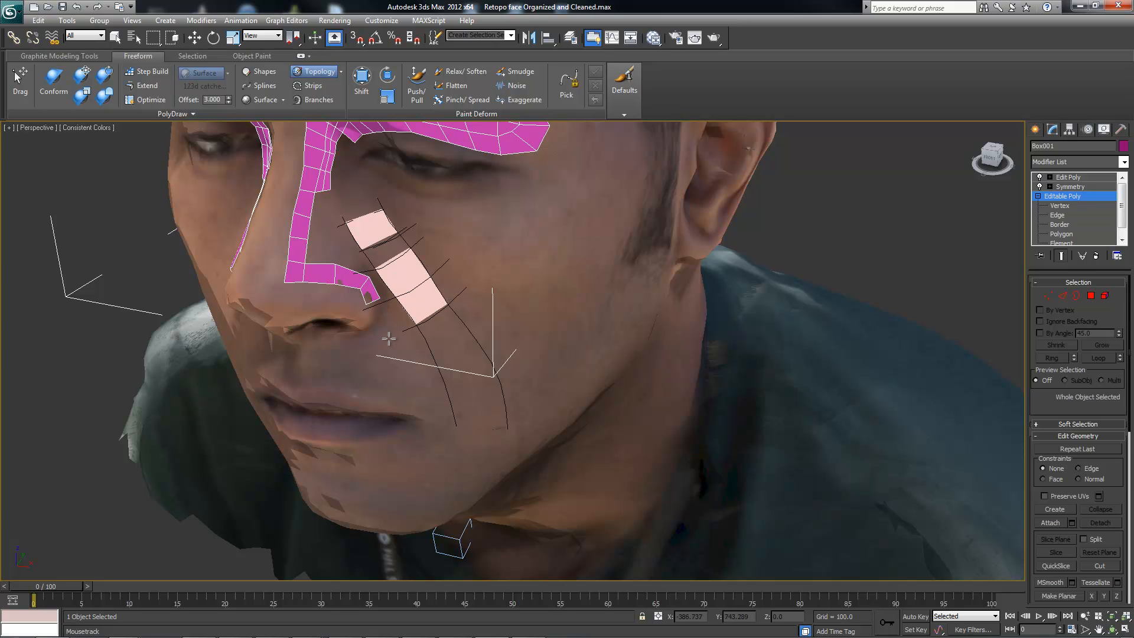
drag(426, 367, 404, 377)
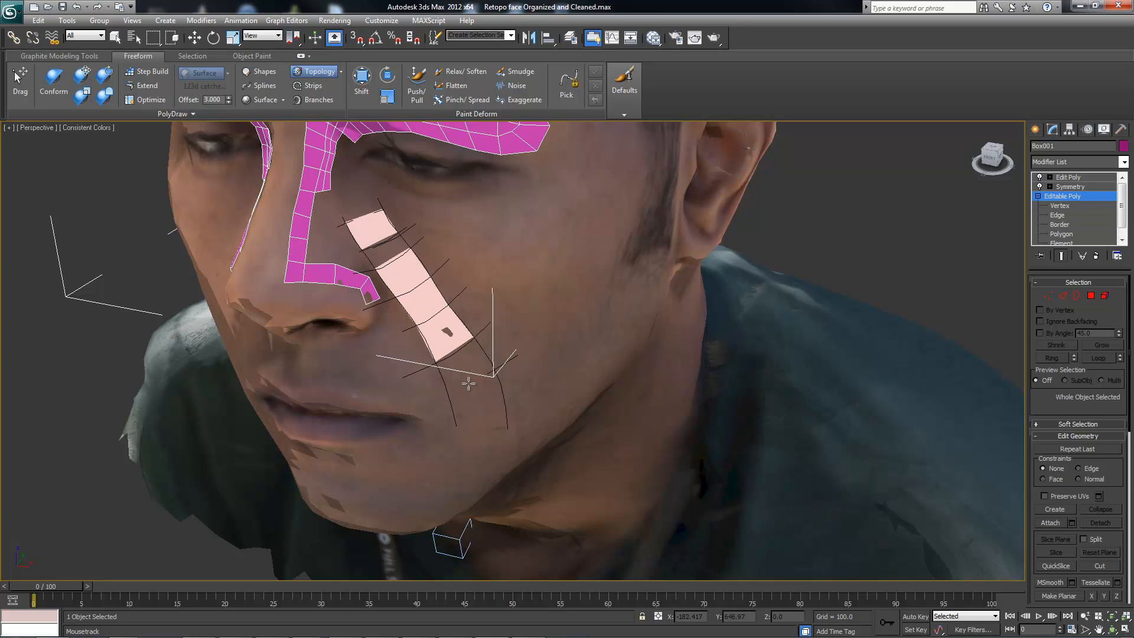
drag(446, 414, 433, 419)
alt+middle_drag(446, 408, 459, 338)
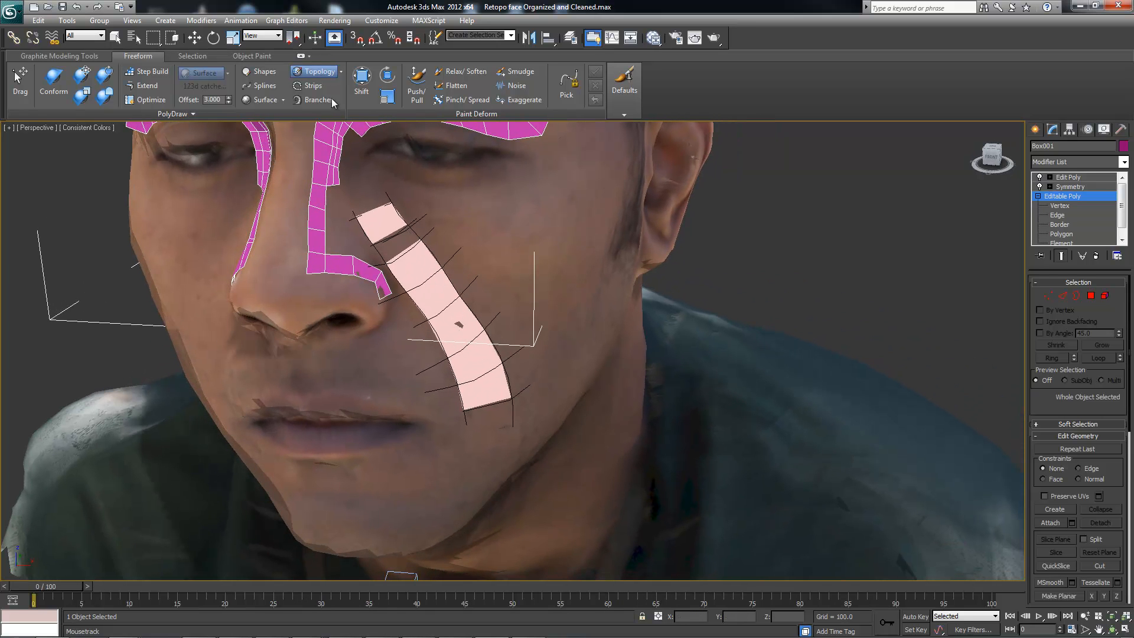
Step: Commit the cheek strip, activate Conform with a Conform value of 1.599, and inspect the strip from both sides
click(147, 73)
mouse_move(412, 244)
alt+middle_down()
mouse_move(400, 261)
mouse_move(425, 260)
mouse_move(385, 264)
alt+middle_up()
click(53, 82)
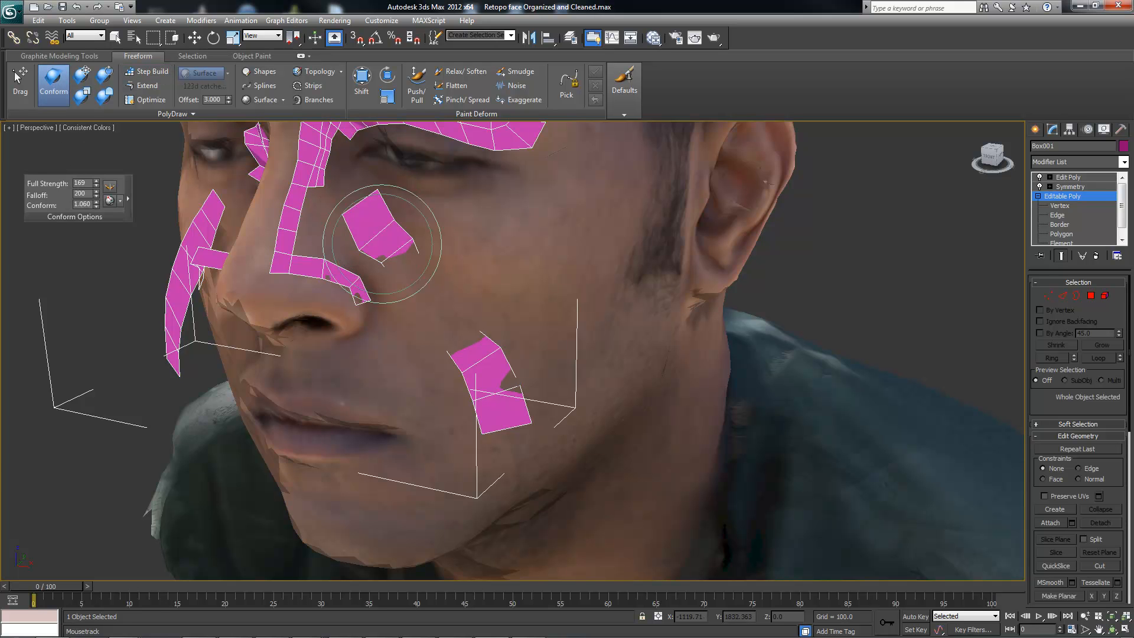
mouse_move(407, 258)
alt+middle_down()
mouse_move(417, 245)
mouse_move(355, 228)
alt+middle_up()
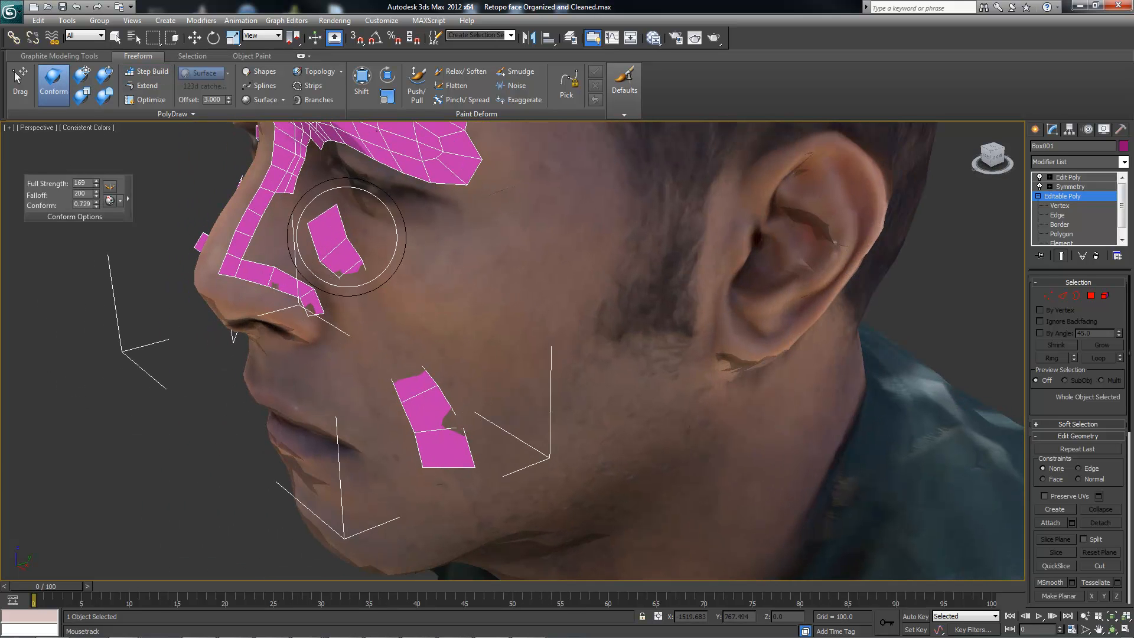
mouse_move(385, 268)
alt+middle_down()
mouse_move(347, 254)
mouse_move(406, 275)
mouse_move(493, 281)
mouse_move(476, 240)
mouse_move(464, 277)
mouse_move(441, 298)
alt+middle_up()
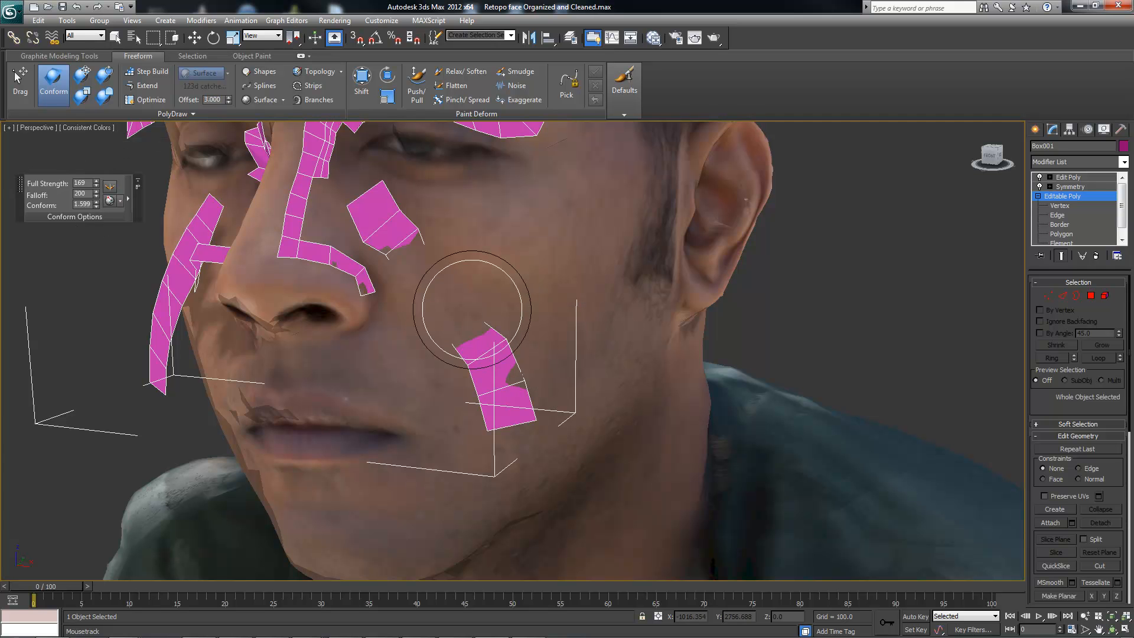
alt+middle_drag(410, 278, 334, 258)
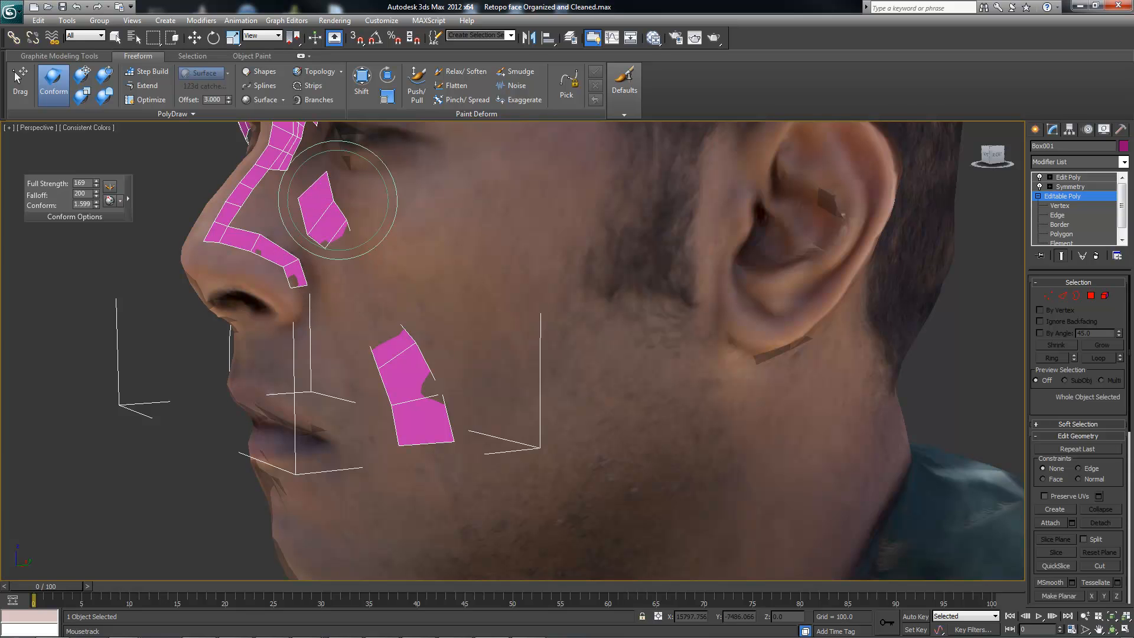
alt+middle_drag(433, 387, 417, 354)
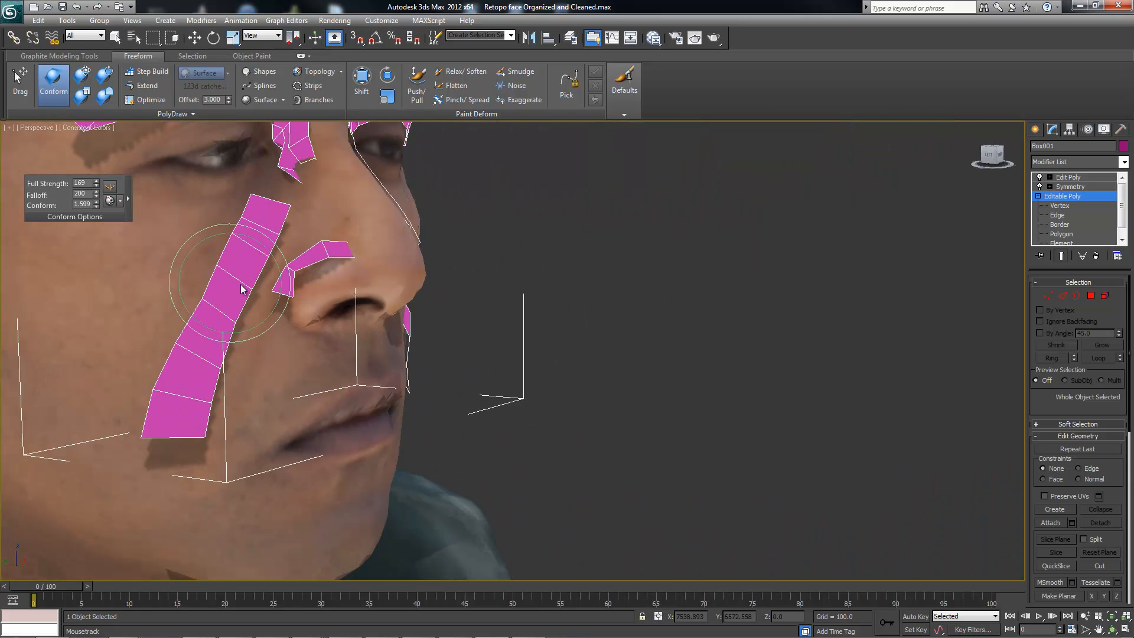
Step: Switch to the Edit Poly modifier and conform the mirrored cheek strip to the scan along its whole length
click(1069, 177)
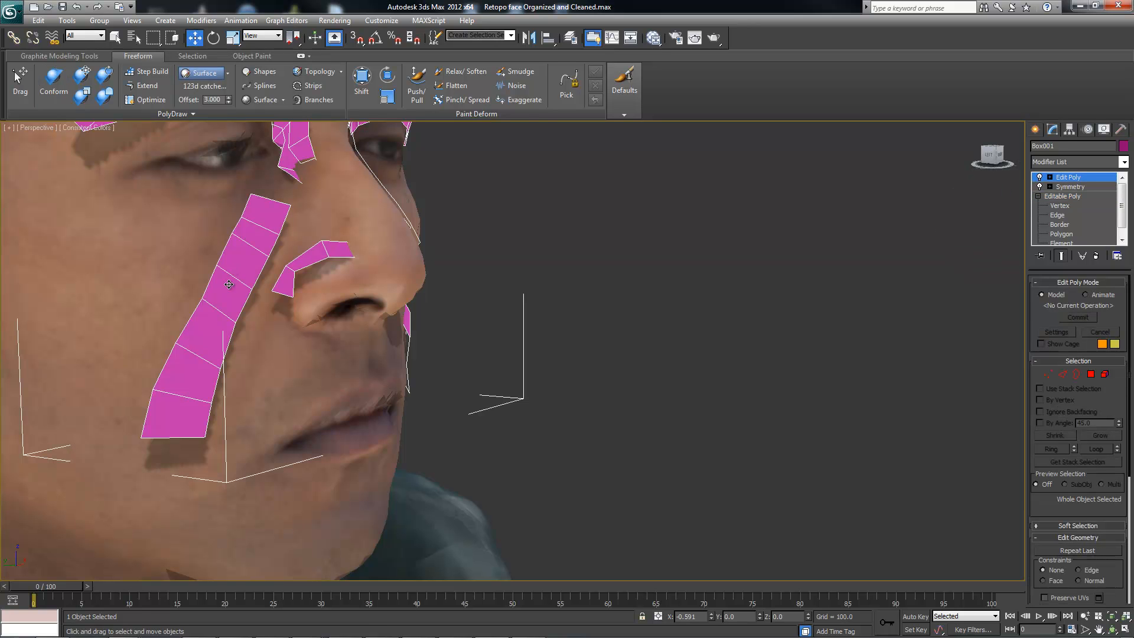
alt+middle_drag(248, 295, 257, 288)
click(53, 82)
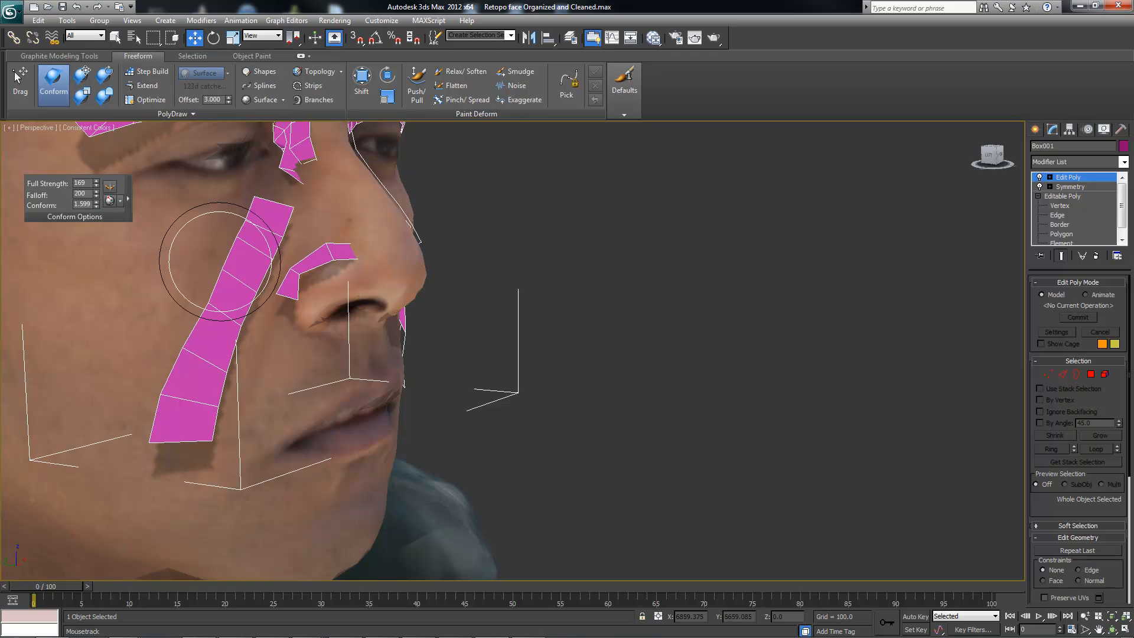
alt+middle_drag(177, 417, 274, 276)
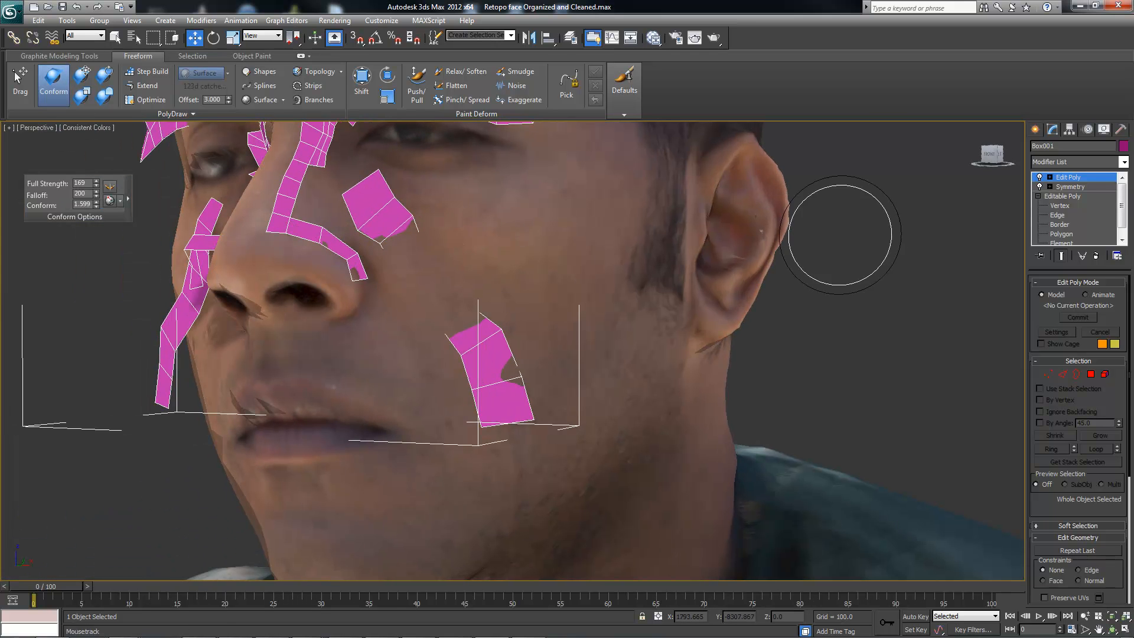
mouse_move(384, 207)
mouse_down()
mouse_move(435, 279)
mouse_move(394, 215)
mouse_up()
mouse_move(430, 240)
alt+middle_down()
mouse_move(393, 278)
mouse_move(468, 316)
mouse_move(480, 271)
mouse_move(481, 299)
mouse_move(519, 334)
alt+middle_up()
scroll(481, 322, down, 5)
scroll(396, 371, up, 5)
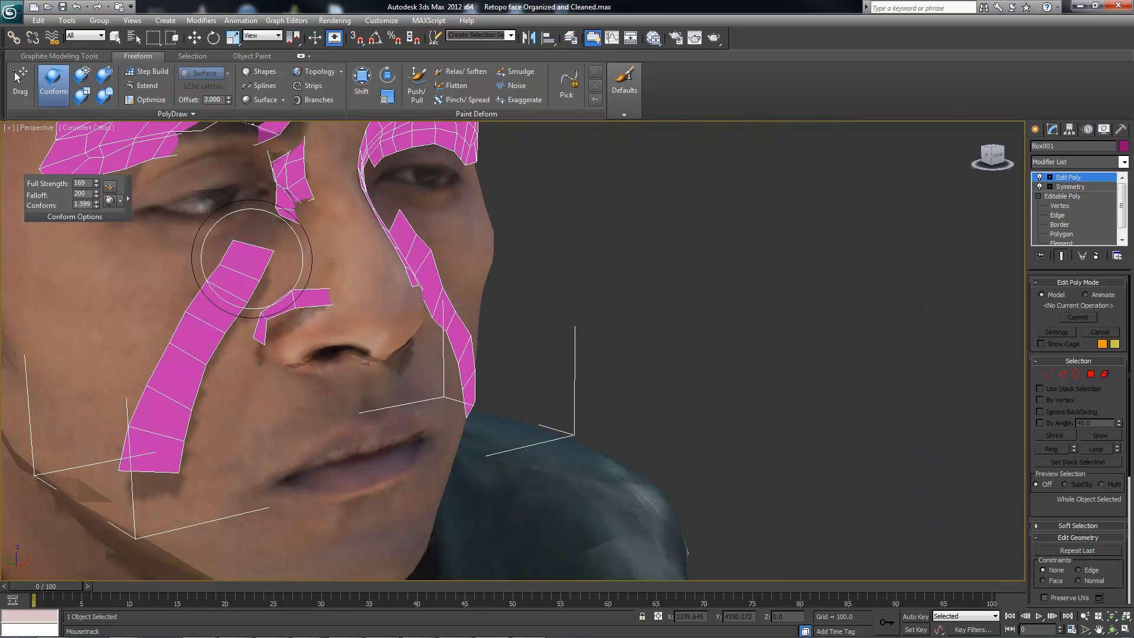
alt+middle_drag(299, 331, 325, 254)
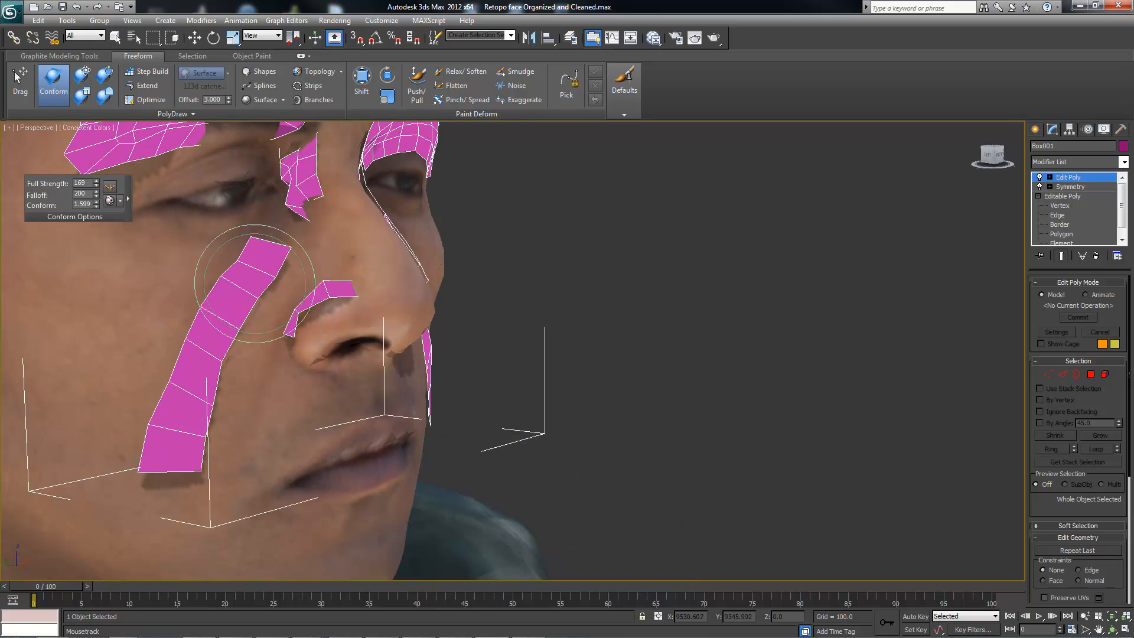
mouse_move(151, 494)
alt+middle_down()
mouse_move(208, 283)
mouse_move(278, 283)
mouse_move(240, 239)
alt+middle_up()
Step: Refine the mirrored nose bridge strip with Conform and check both halves of the face from the front
alt+middle_drag(314, 301, 481, 354)
scroll(237, 289, down, 6)
scroll(481, 353, up, 6)
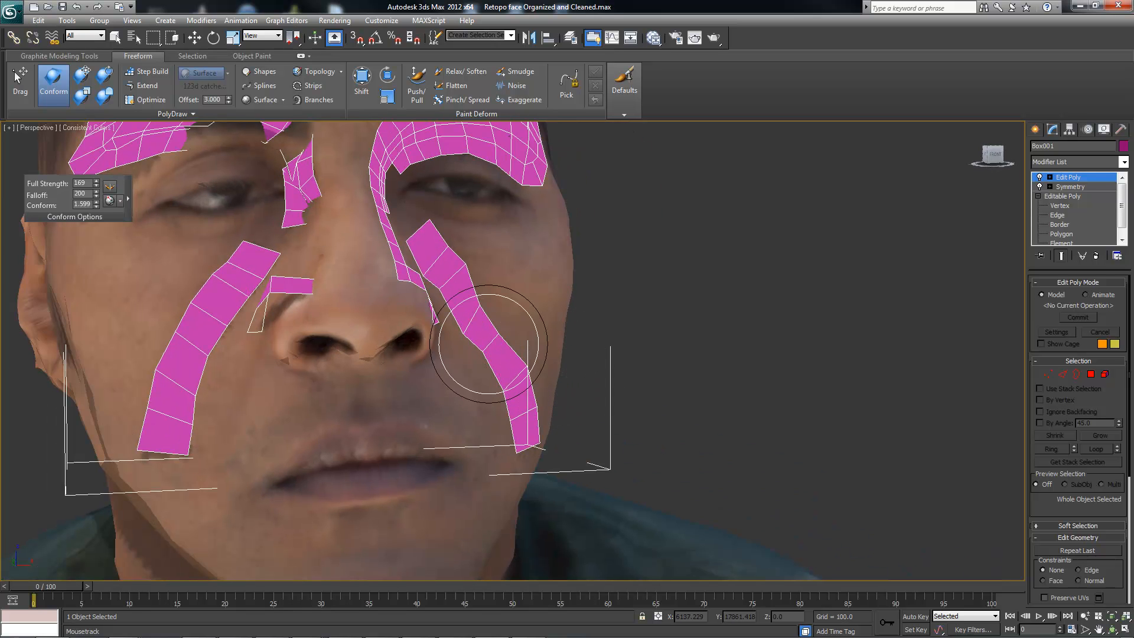
mouse_move(459, 347)
alt+middle_down()
mouse_move(385, 319)
mouse_move(374, 354)
mouse_move(481, 372)
mouse_move(325, 413)
mouse_move(342, 413)
mouse_move(376, 368)
mouse_move(362, 280)
mouse_move(382, 372)
mouse_move(444, 369)
mouse_move(463, 355)
mouse_move(455, 392)
mouse_move(276, 261)
alt+middle_up()
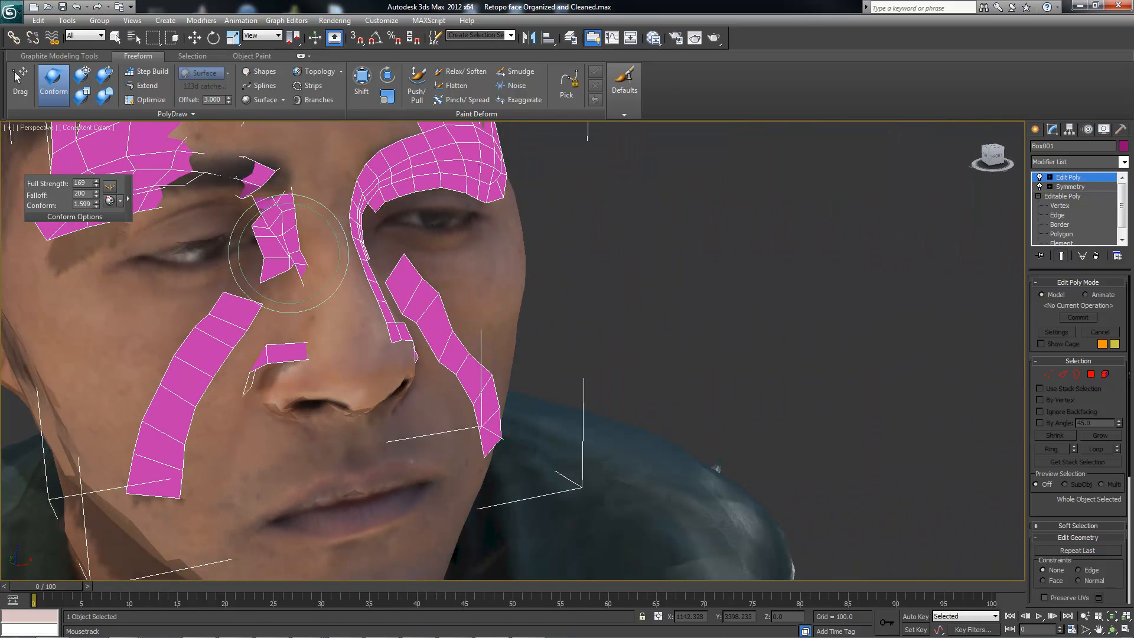
scroll(506, 354, down, 5)
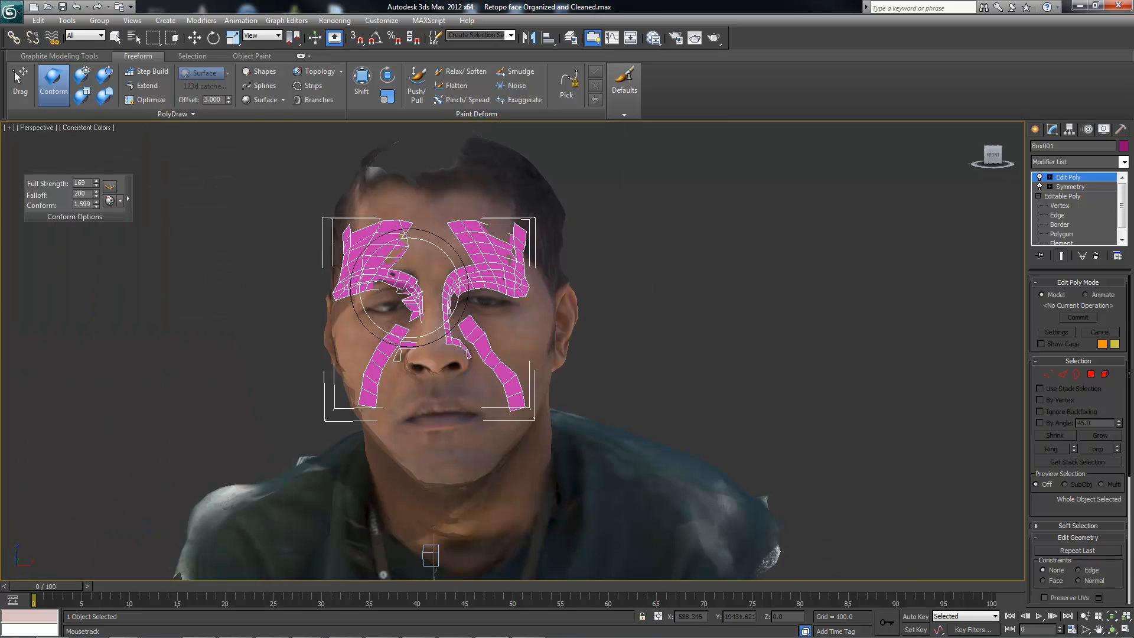